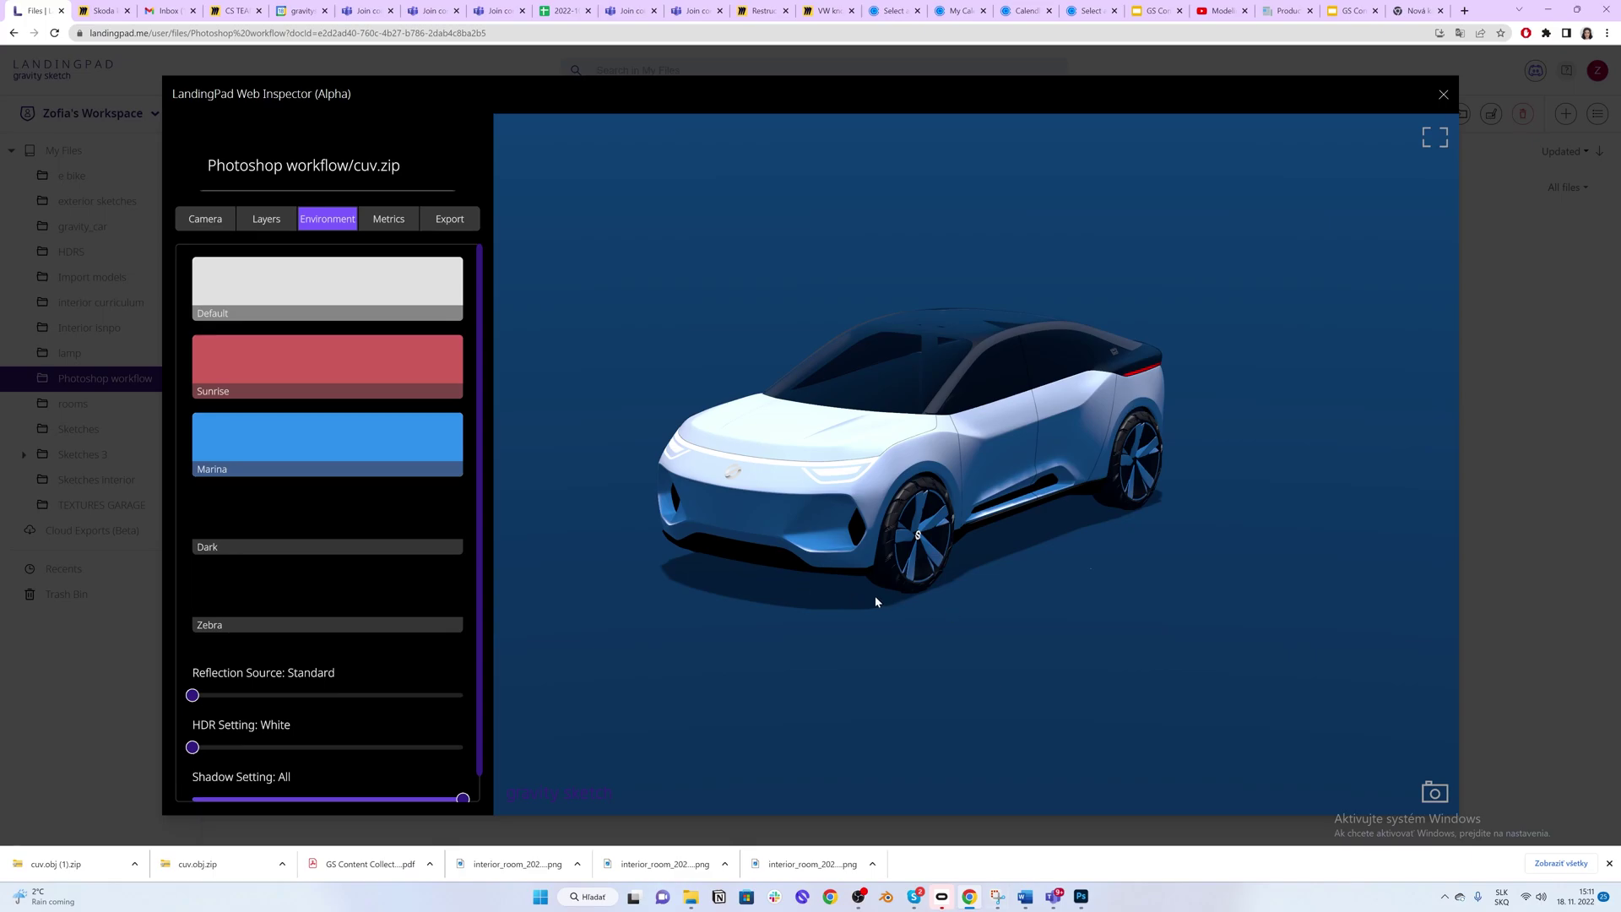
# Step: Orbit the car model from a front-right view round to a rear-left view
pyautogui.moveTo(875, 598); pyautogui.dragTo(669, 424)
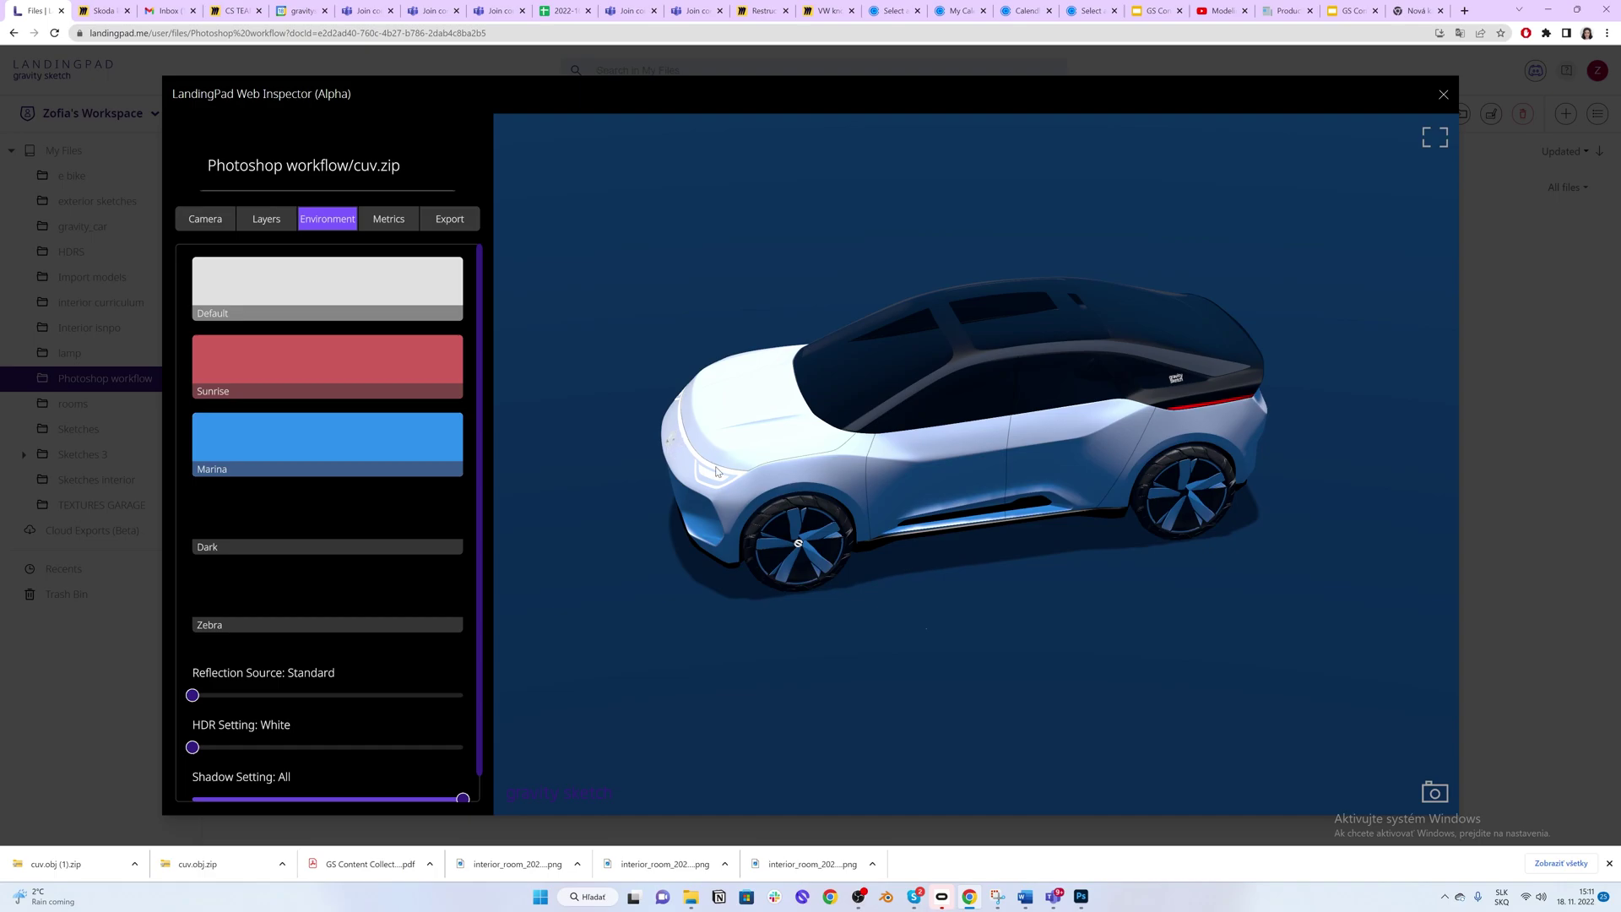
pyautogui.moveTo(1283, 561); pyautogui.dragTo(733, 458)
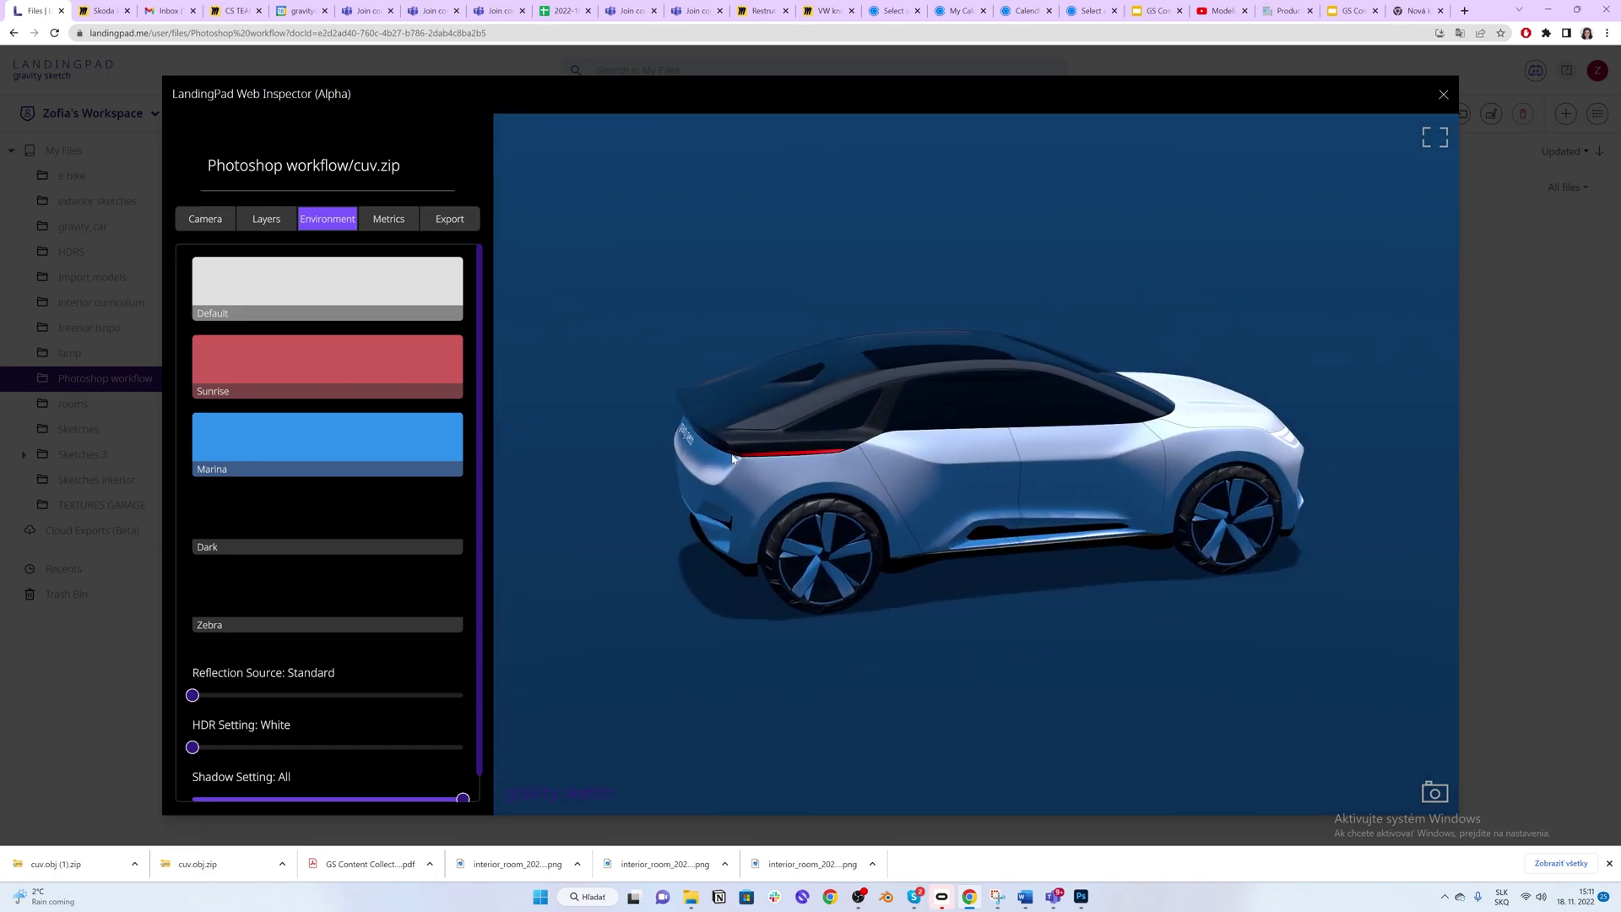
# Step: Queue the car model for export in OBJ format
pyautogui.click(431, 216)
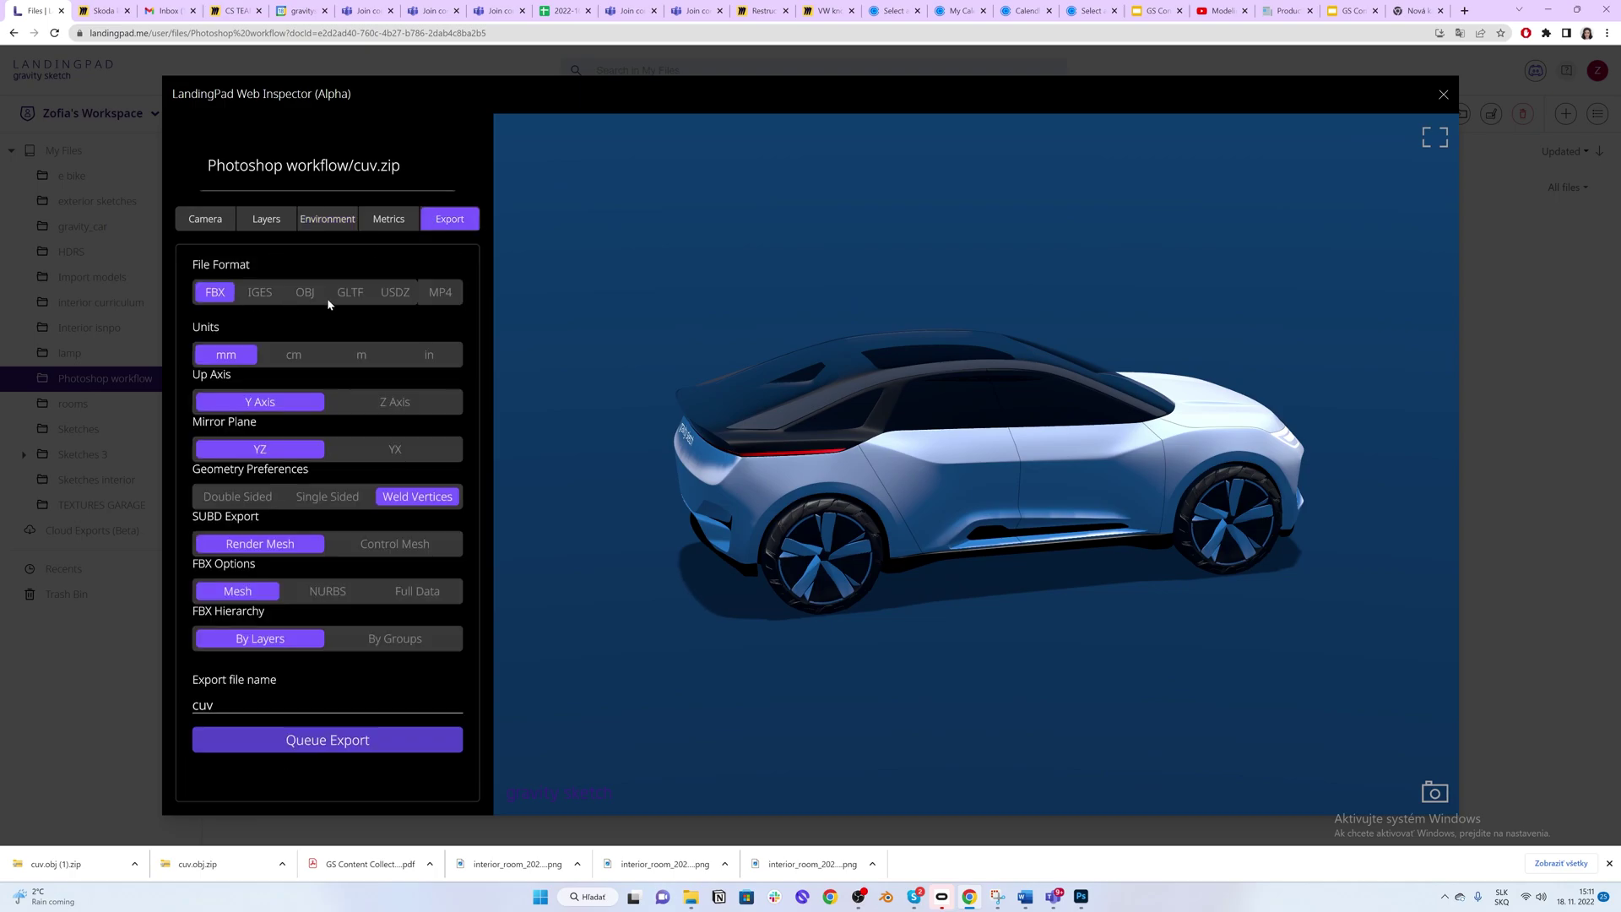
pyautogui.click(306, 293)
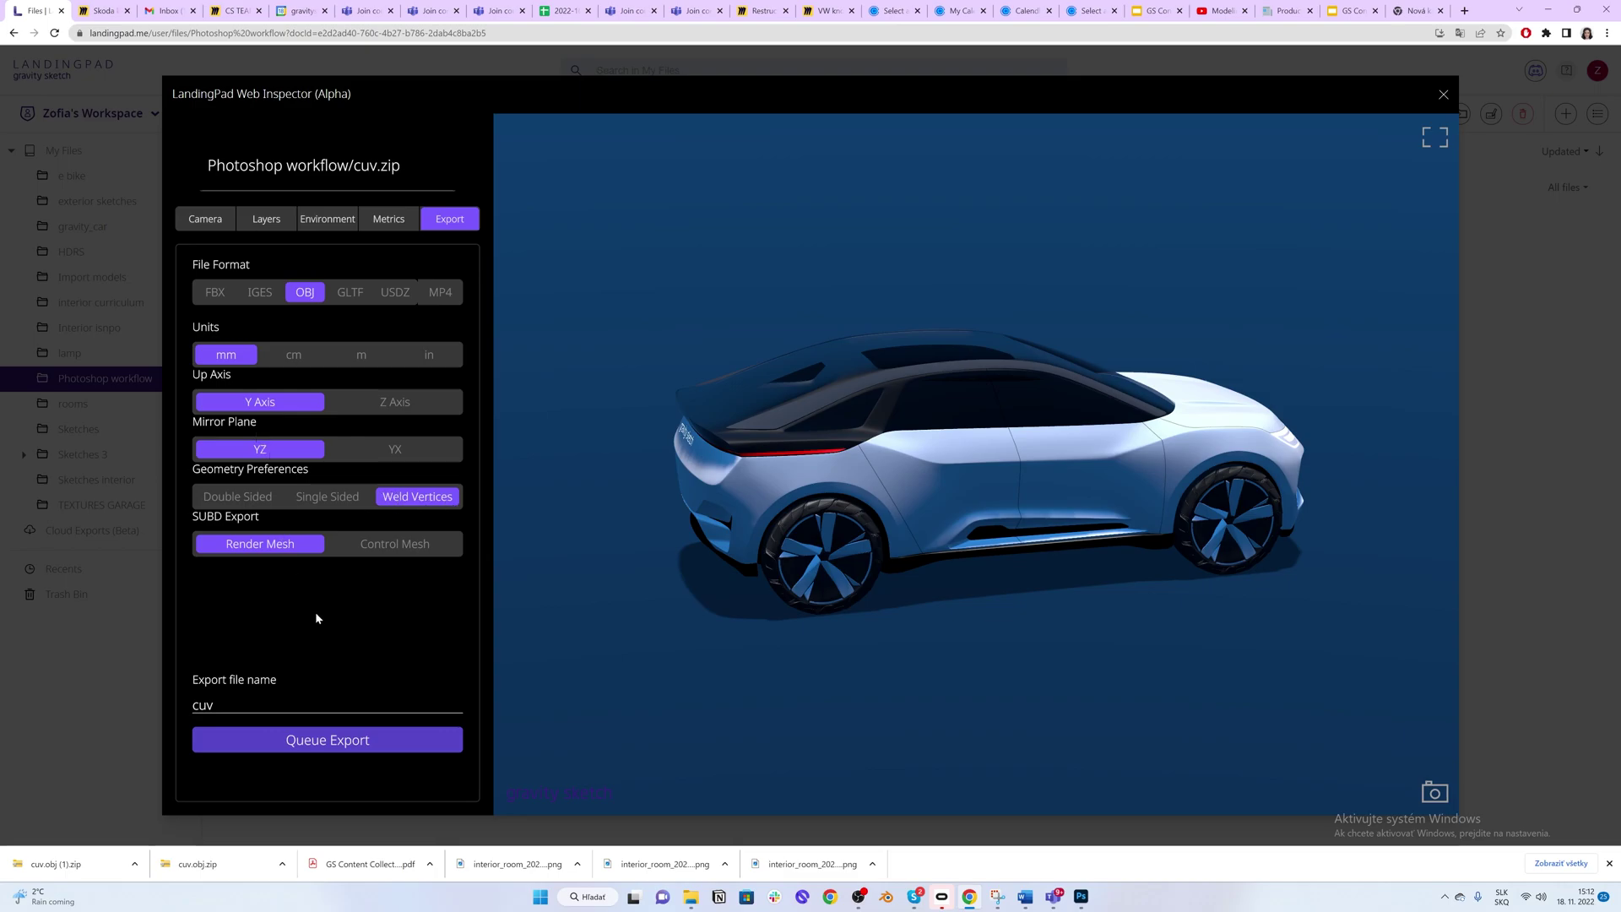
pyautogui.click(334, 741)
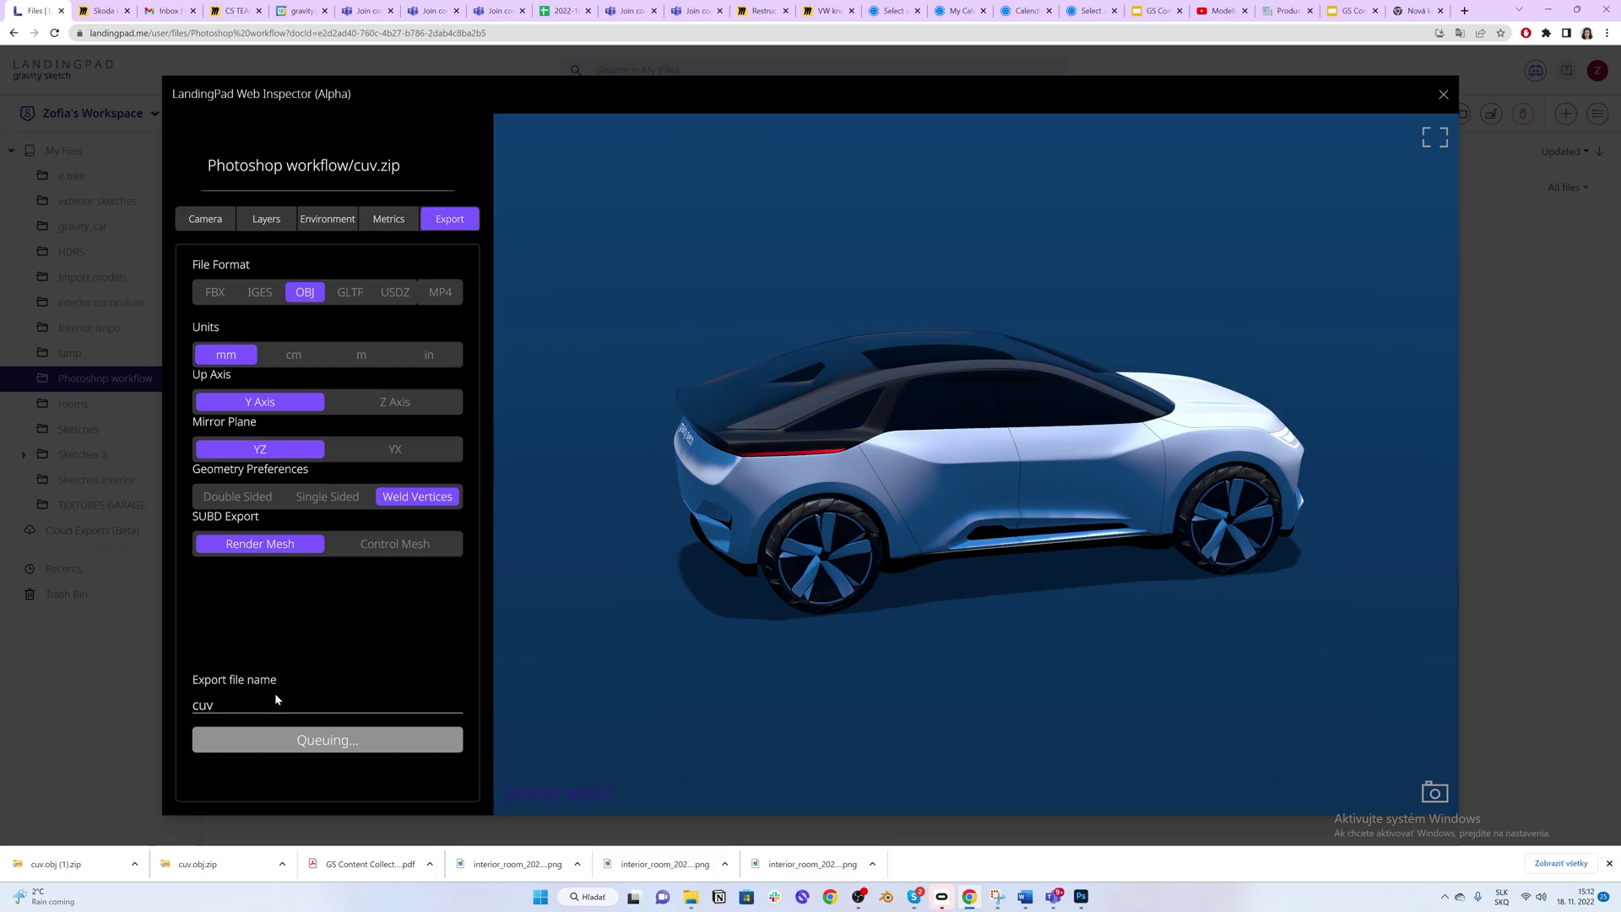
# Step: Show the Queueing details of the cuv.obj.zip entry in Cloud Exports
pyautogui.click(145, 705)
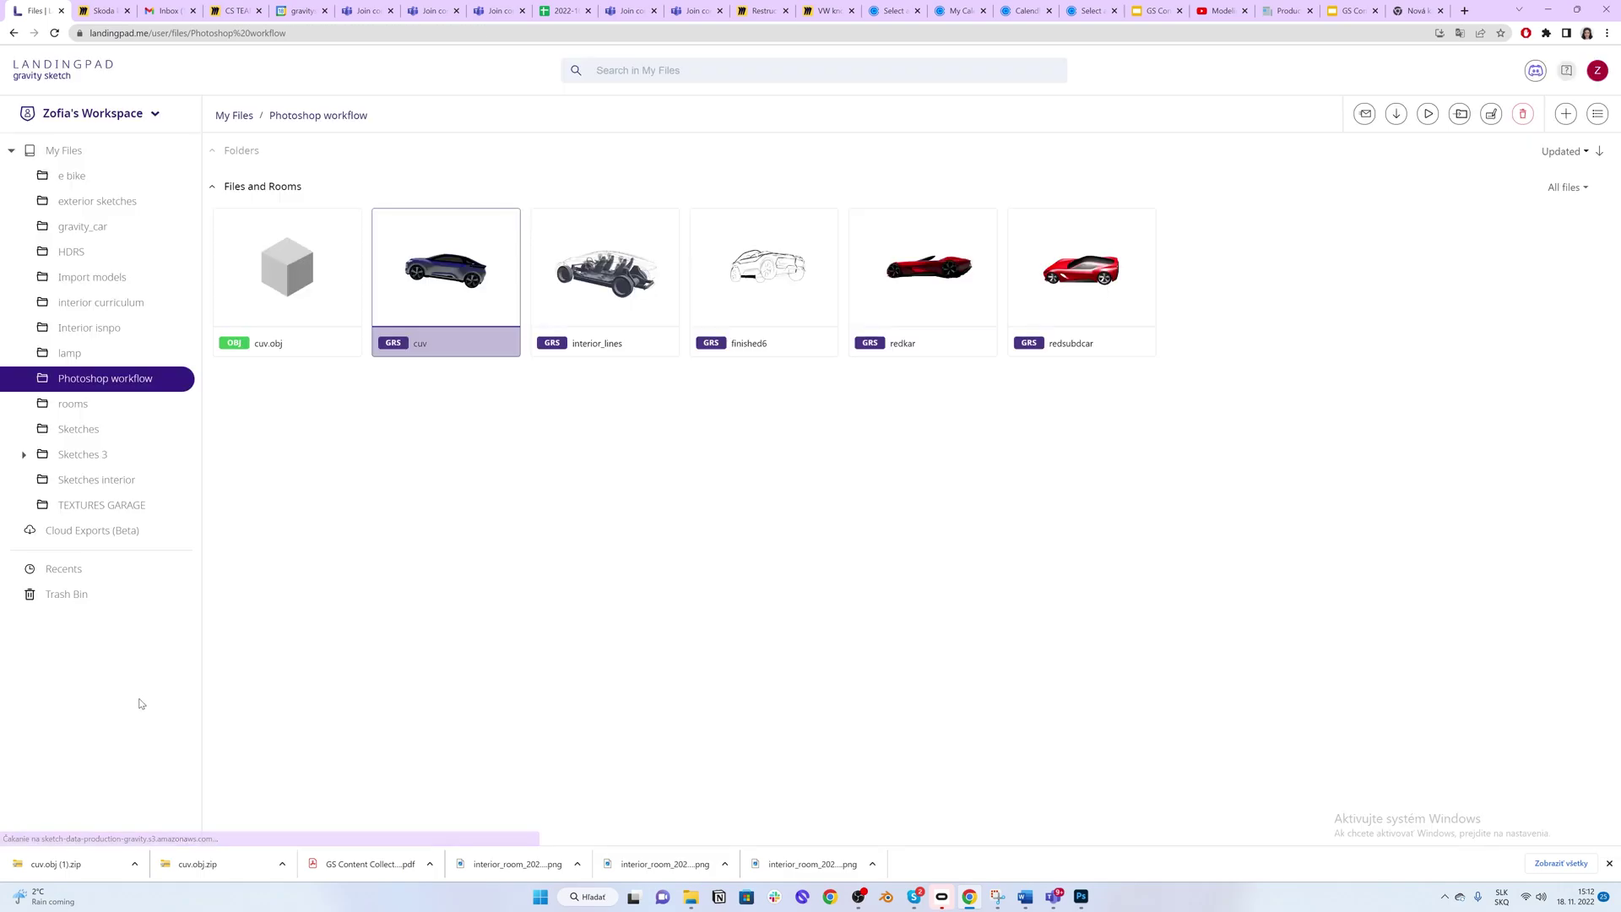
pyautogui.click(135, 533)
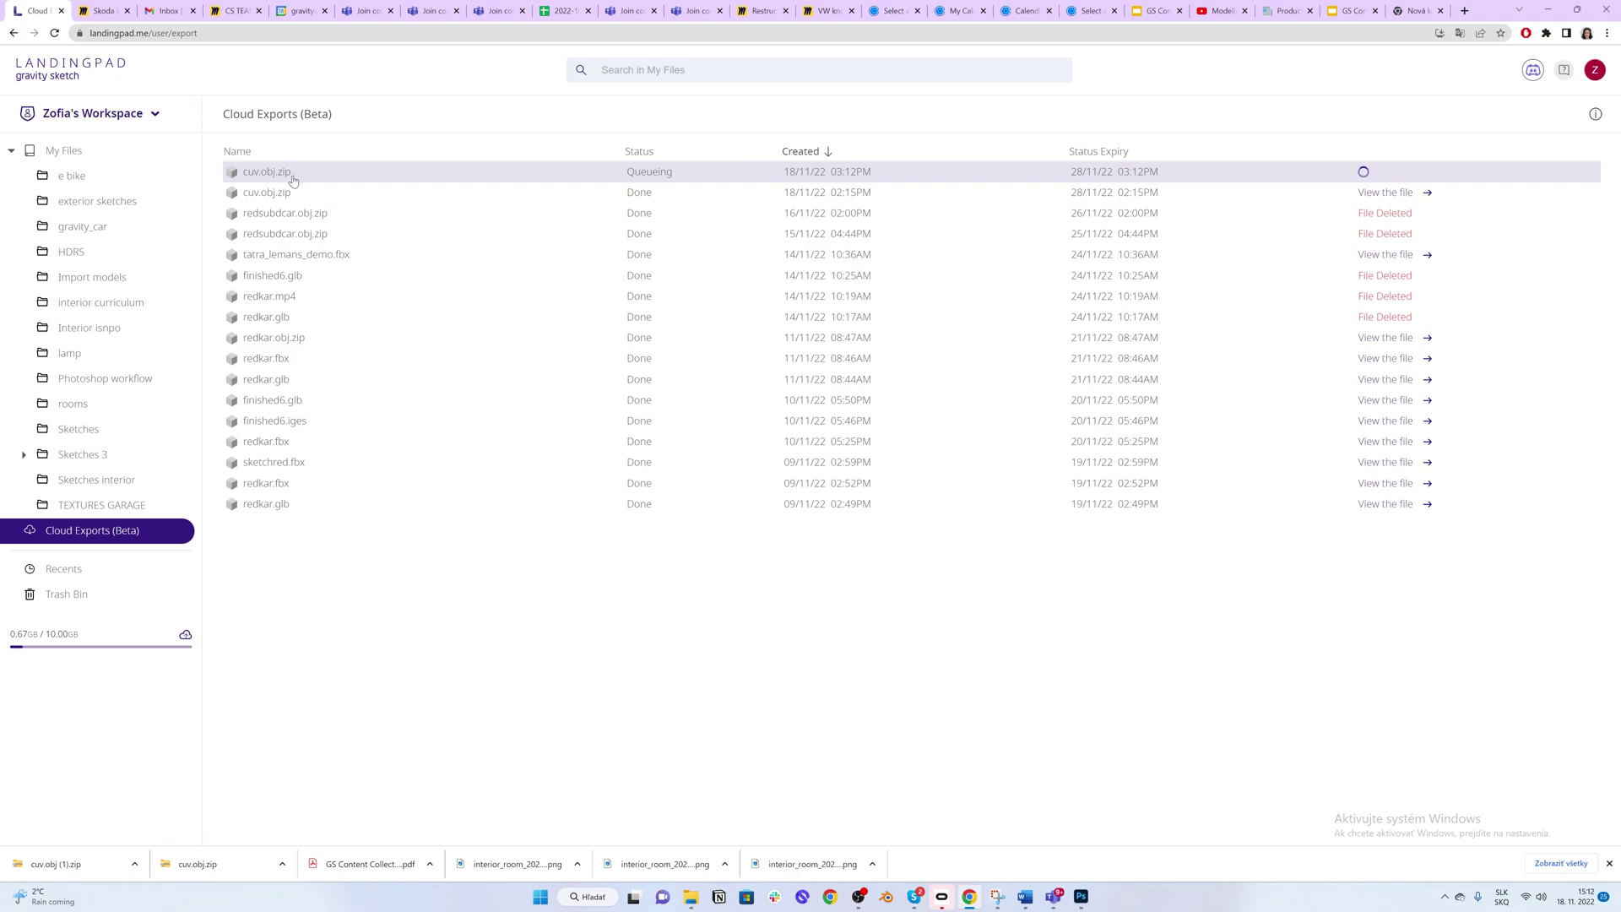
pyautogui.click(293, 179)
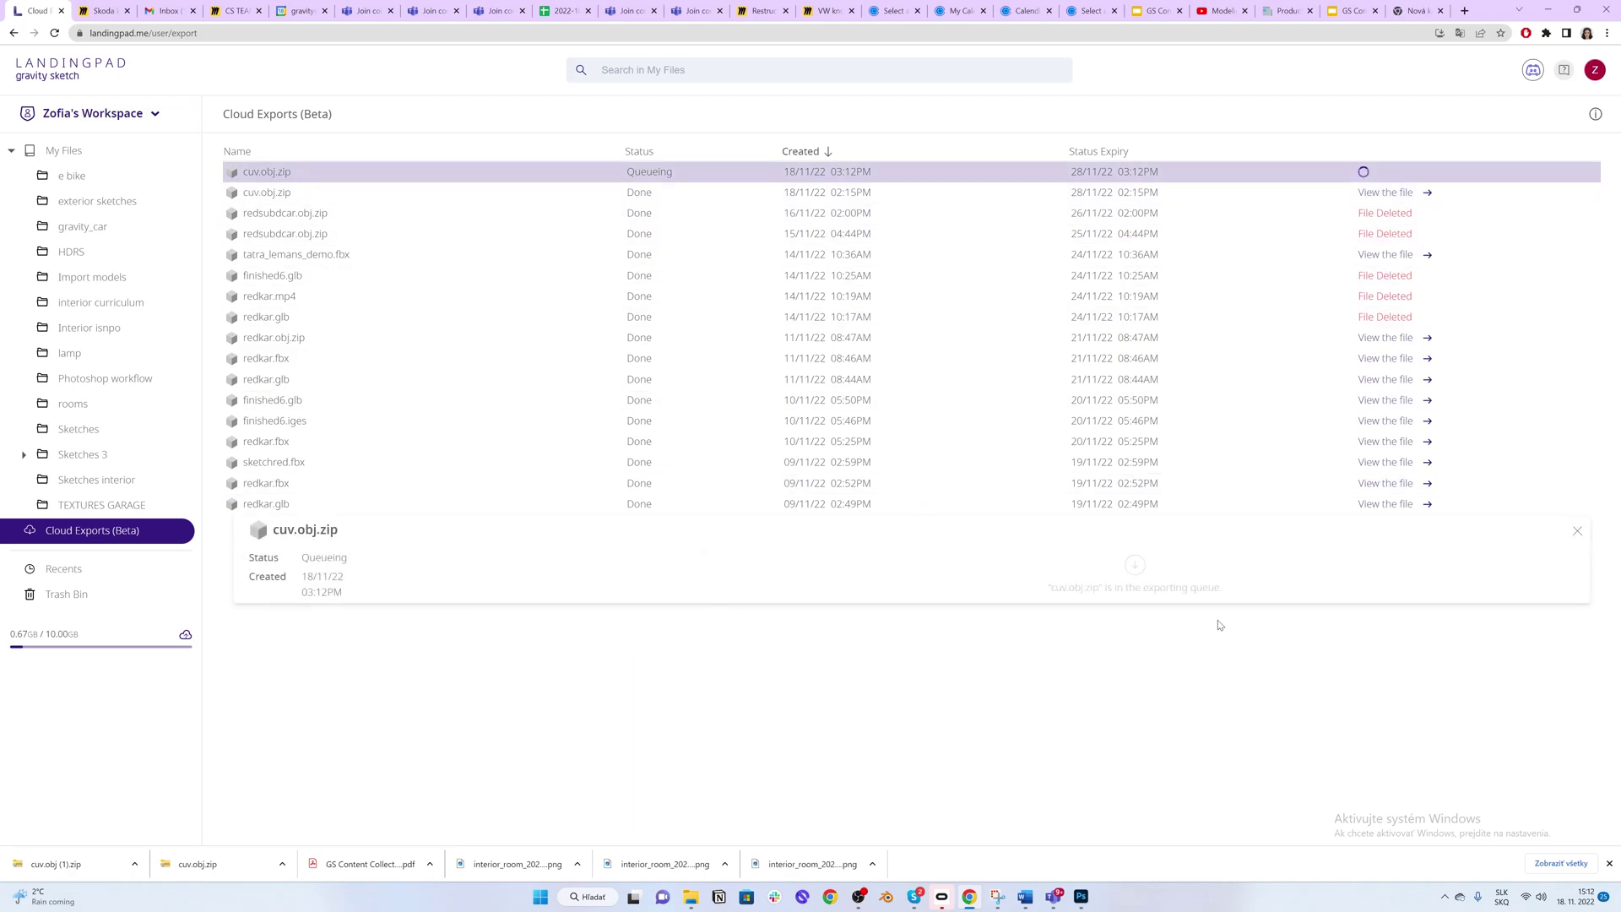
# Step: Extract cuv.obj (1).zip from Downloads into its own folder, then bring Photoshop forward
pyautogui.click(690, 897)
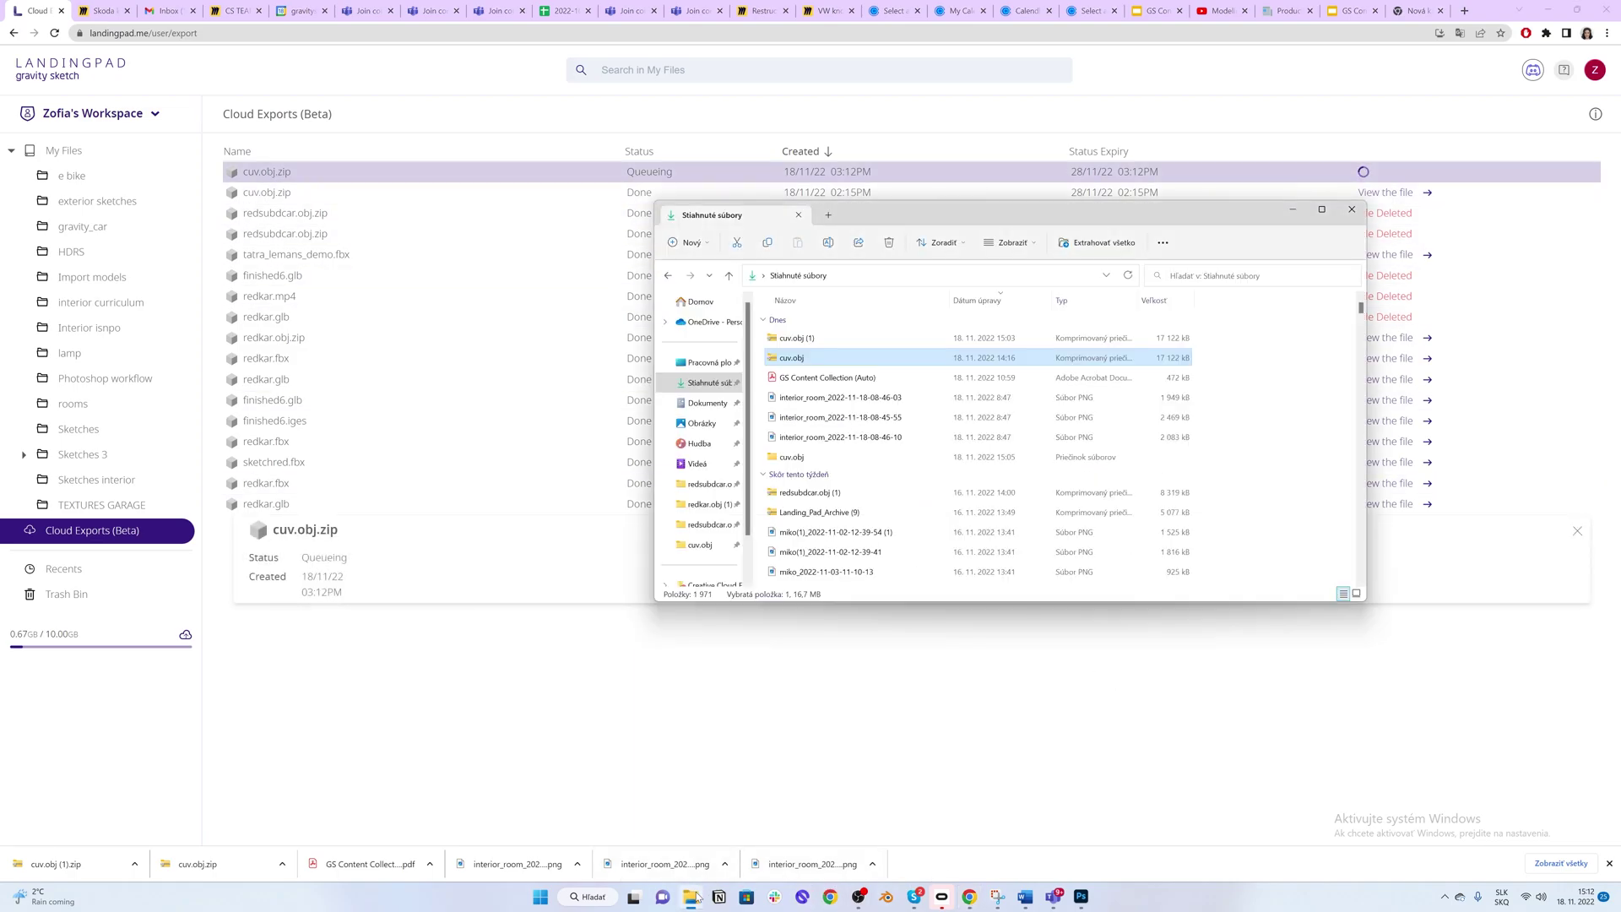
pyautogui.click(809, 341)
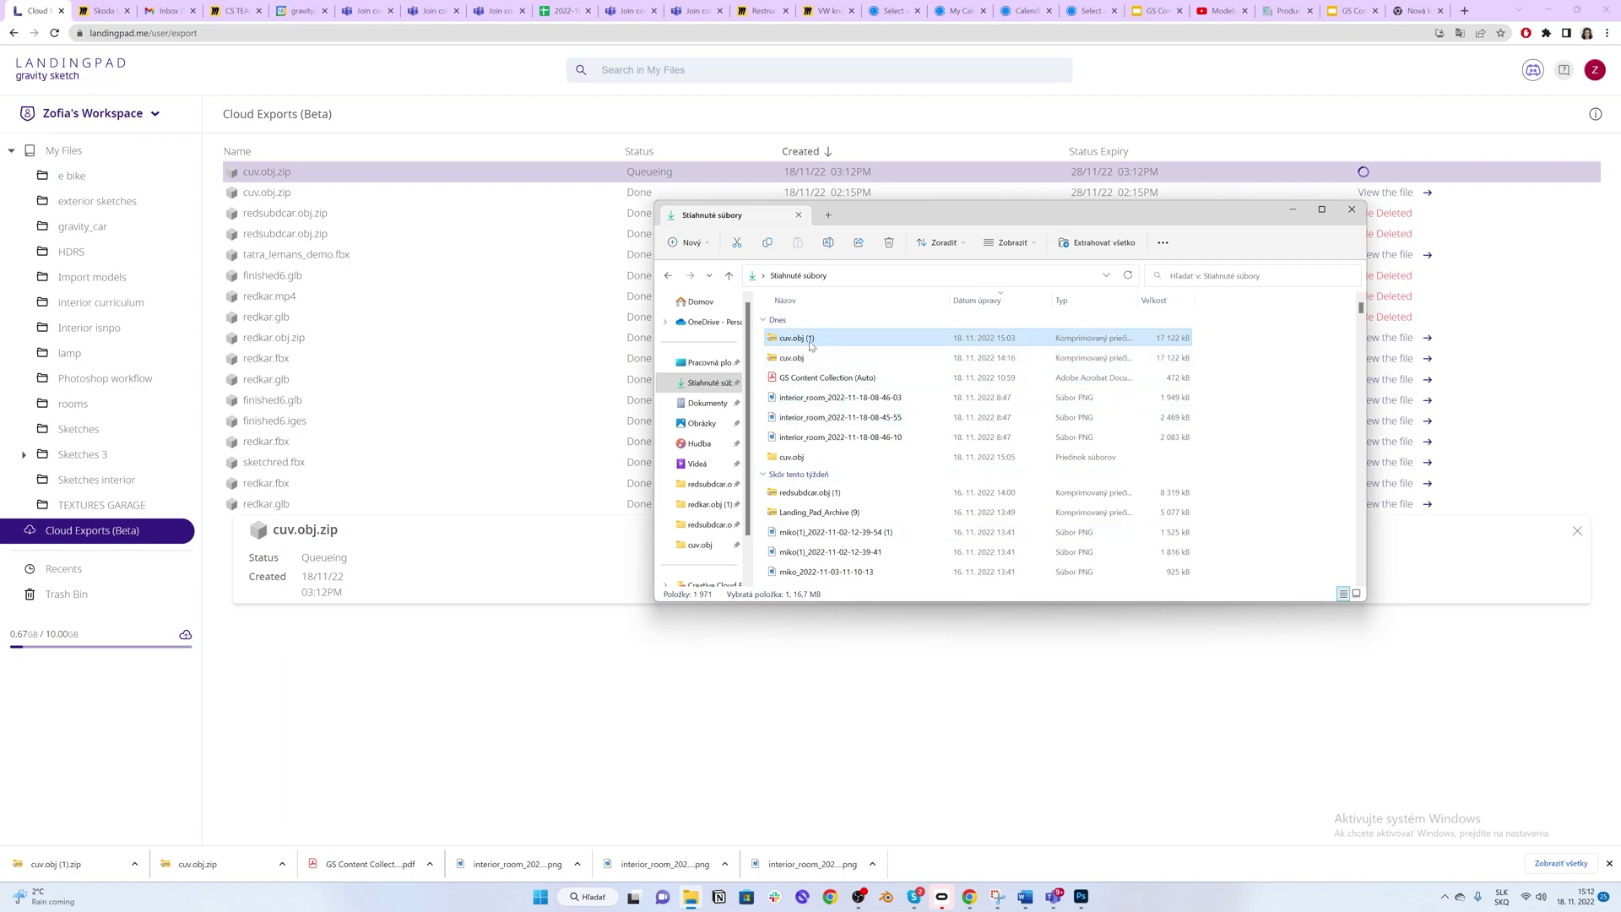
pyautogui.rightClick(817, 341)
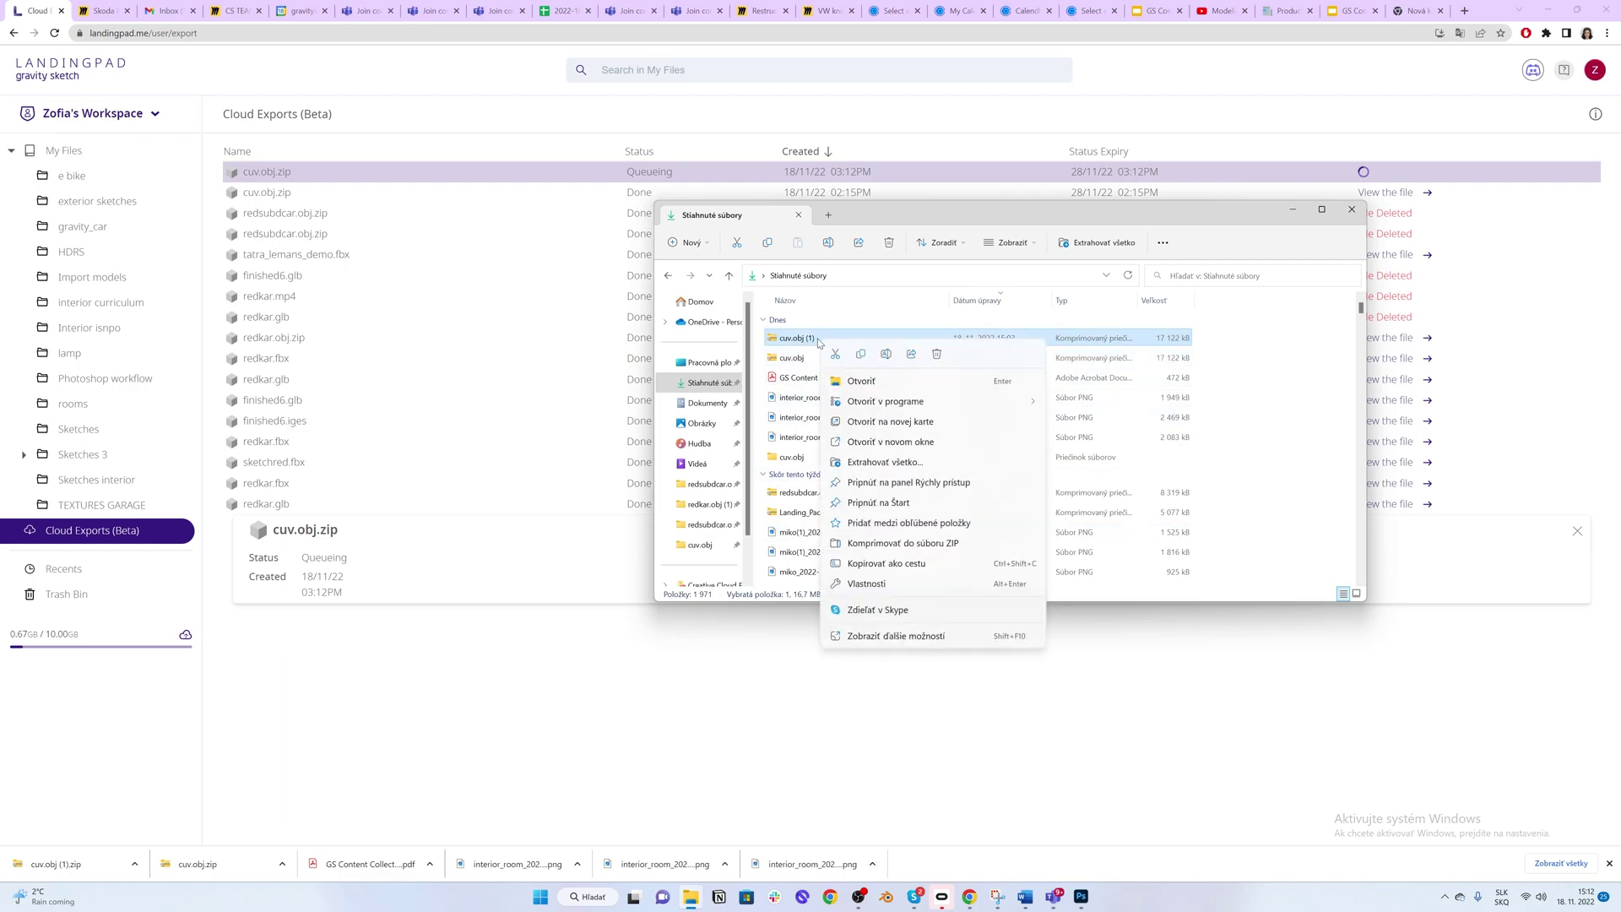
pyautogui.click(878, 464)
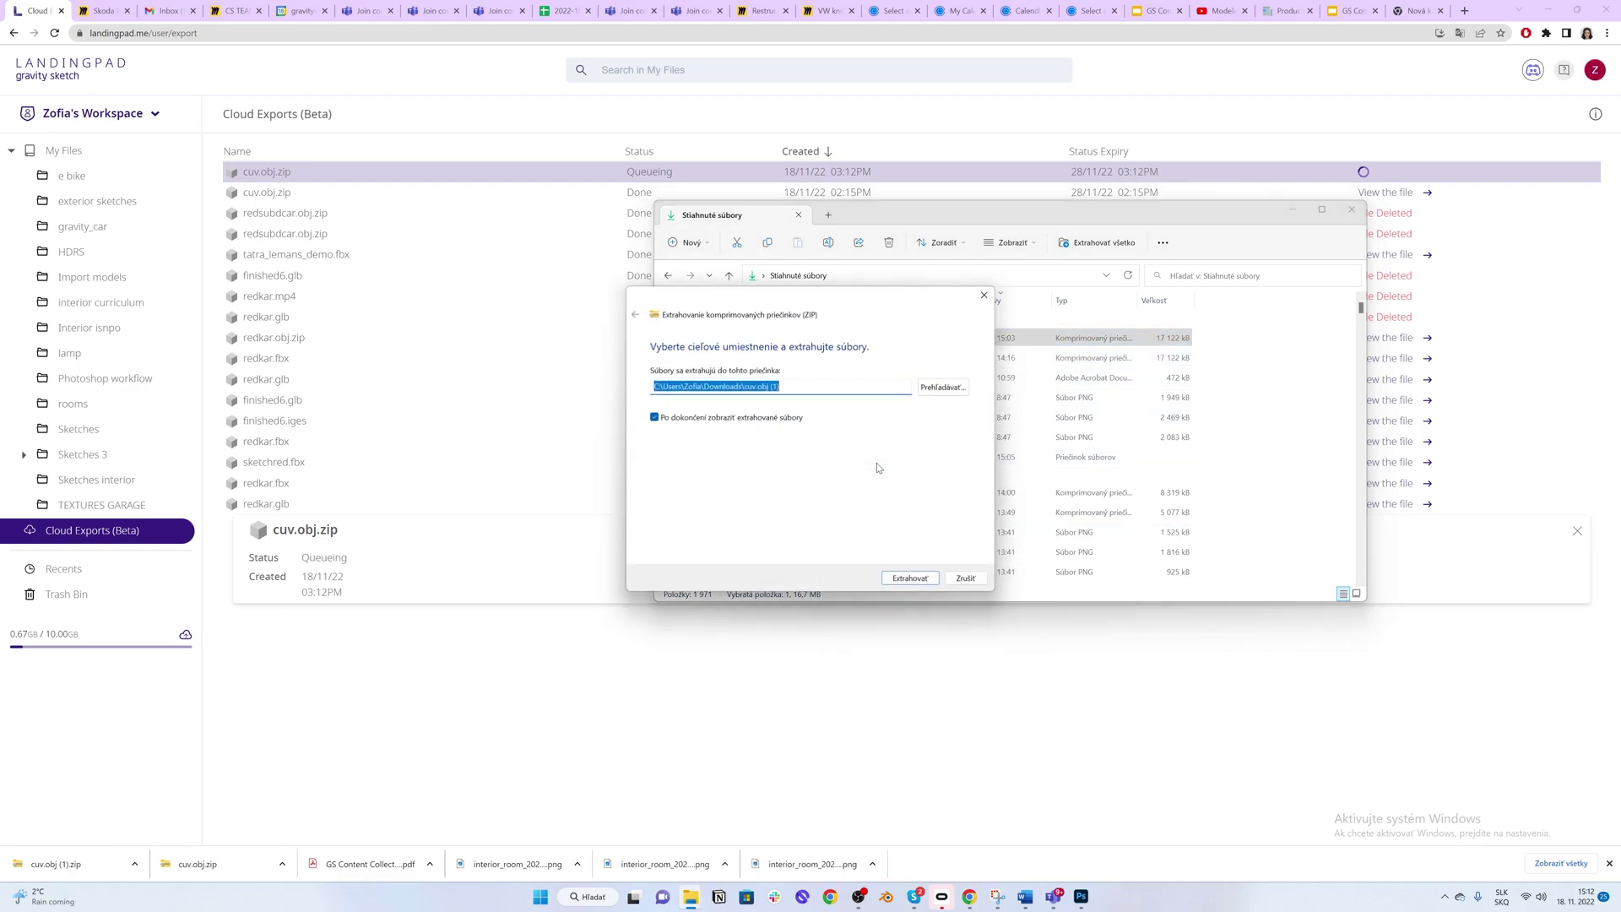
pyautogui.click(912, 579)
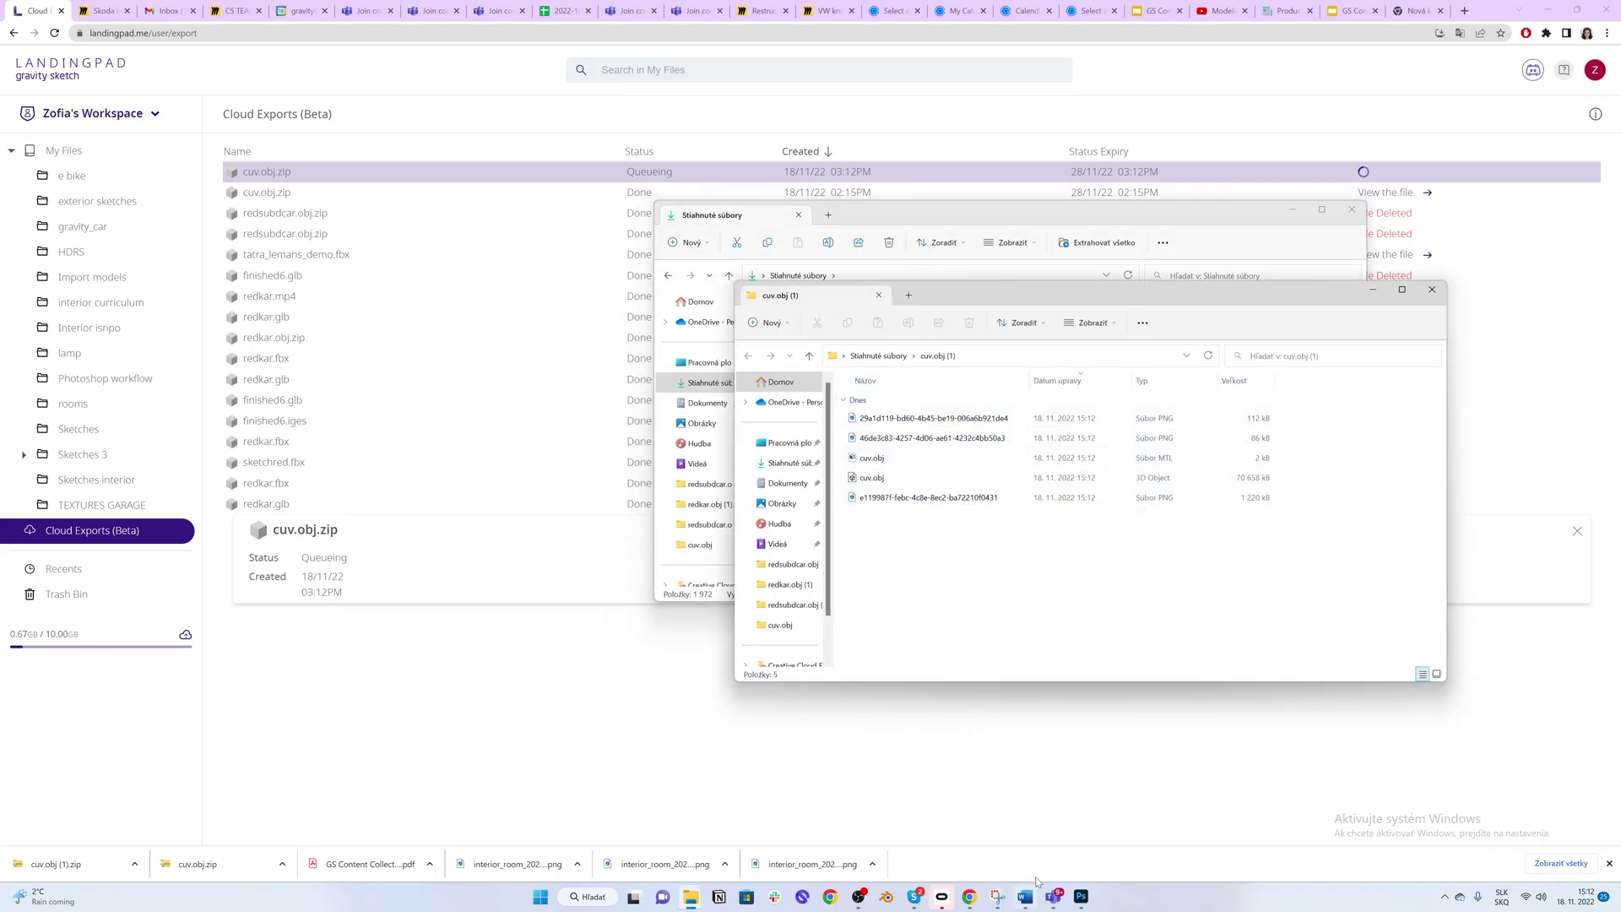
pyautogui.click(1077, 897)
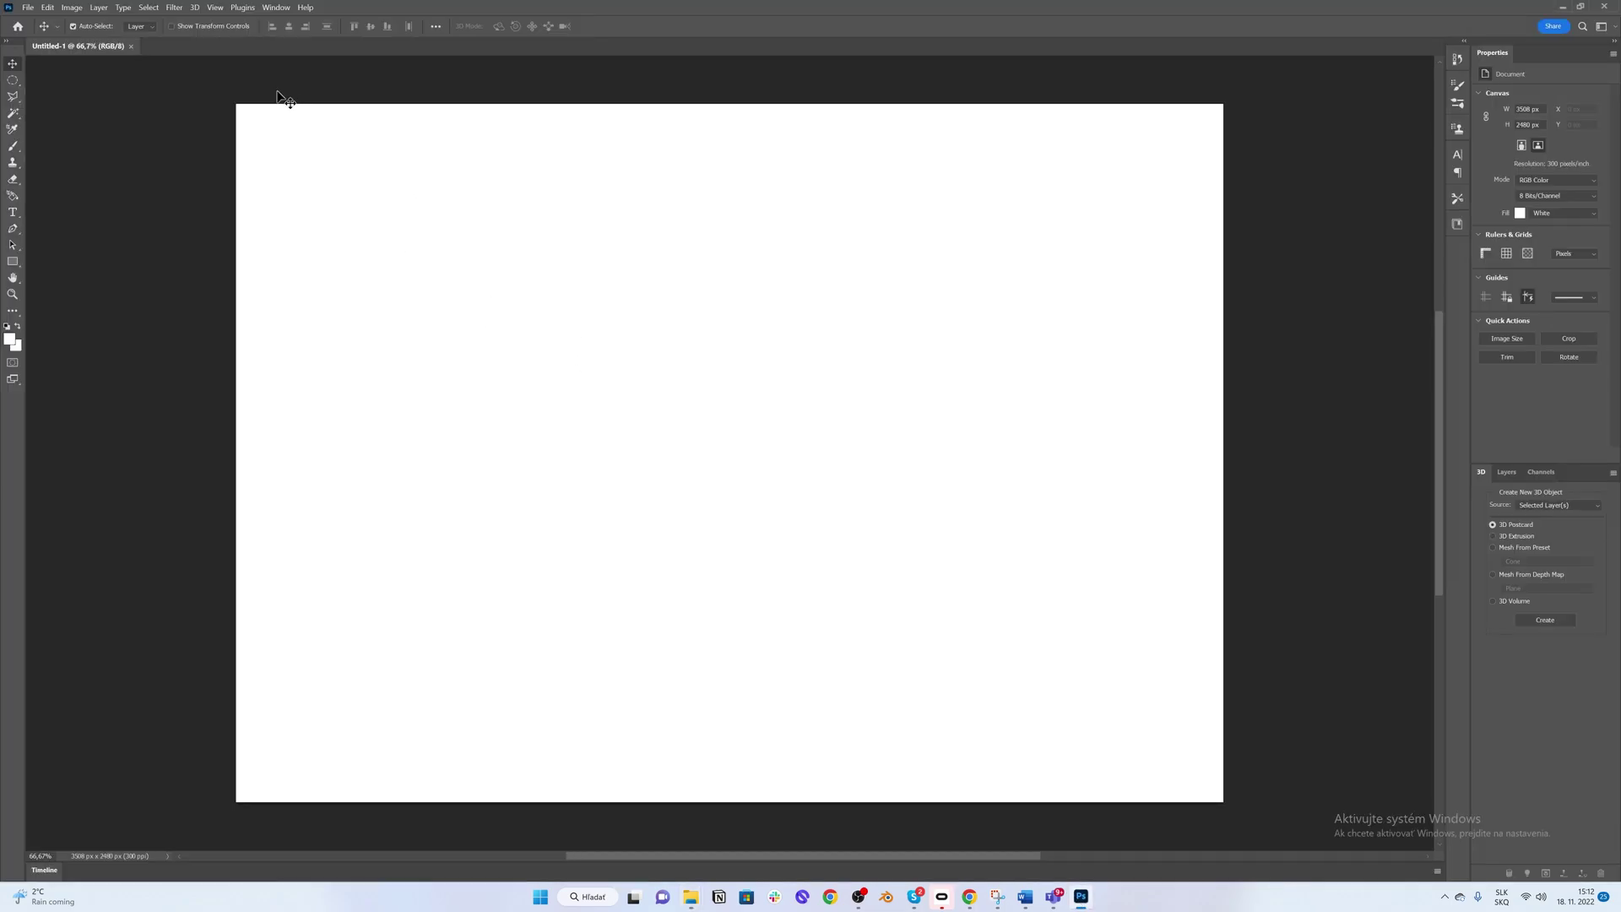
# Step: Import cuv.obj with 3D > New 3D Layer from File, accepting the default scene size
pyautogui.click(199, 10)
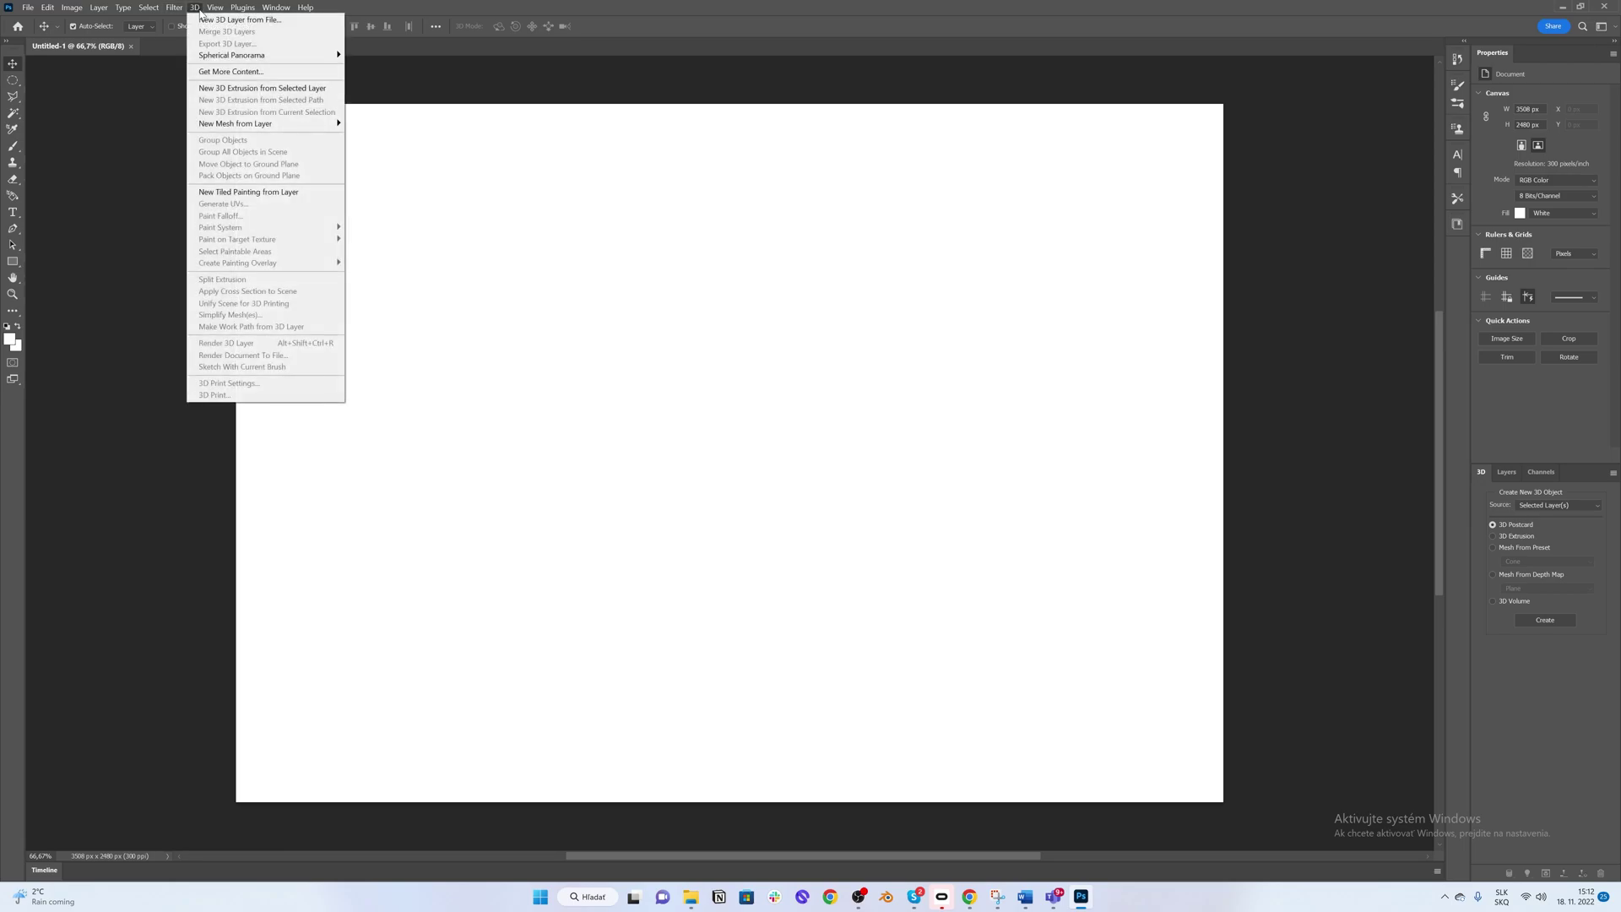
pyautogui.click(205, 21)
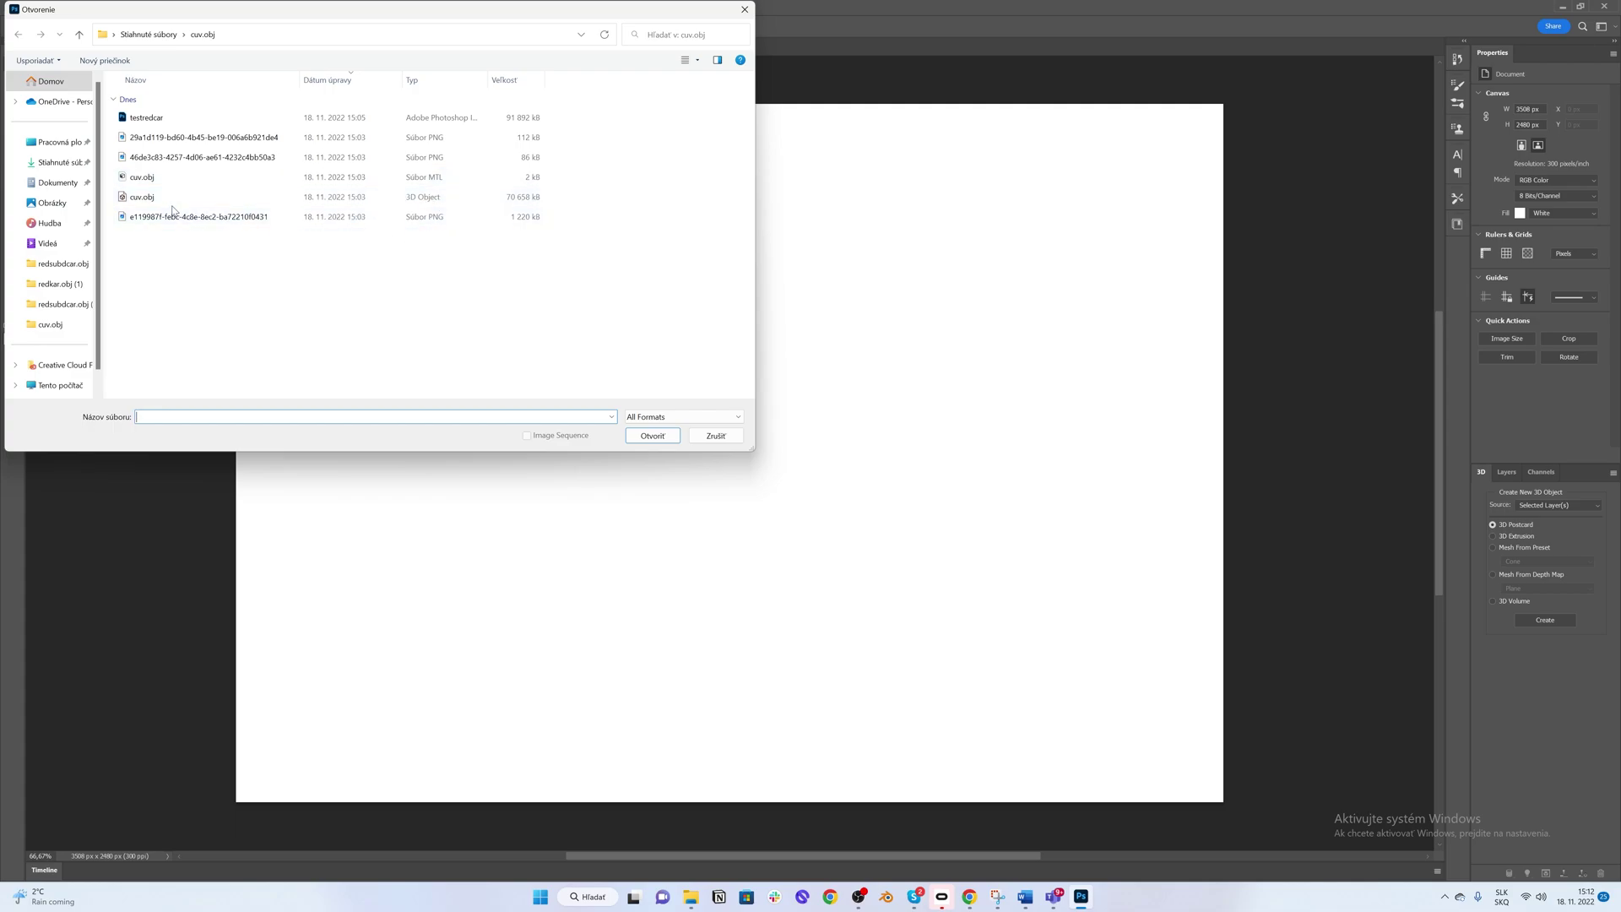
pyautogui.click(203, 198)
pyautogui.click(653, 436)
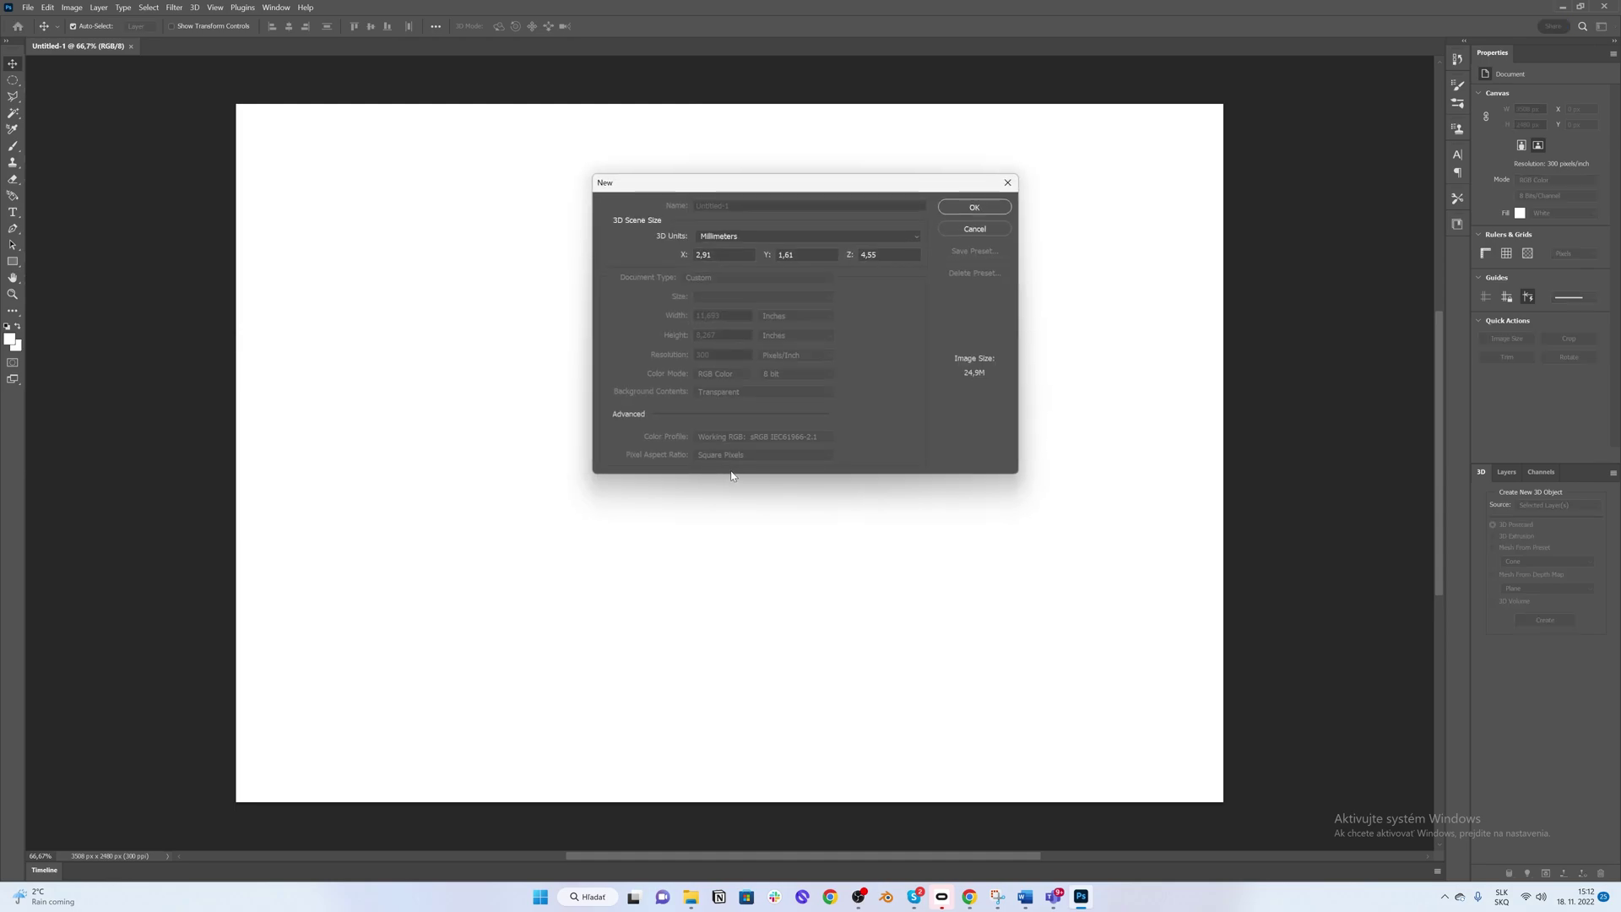
pyautogui.click(959, 207)
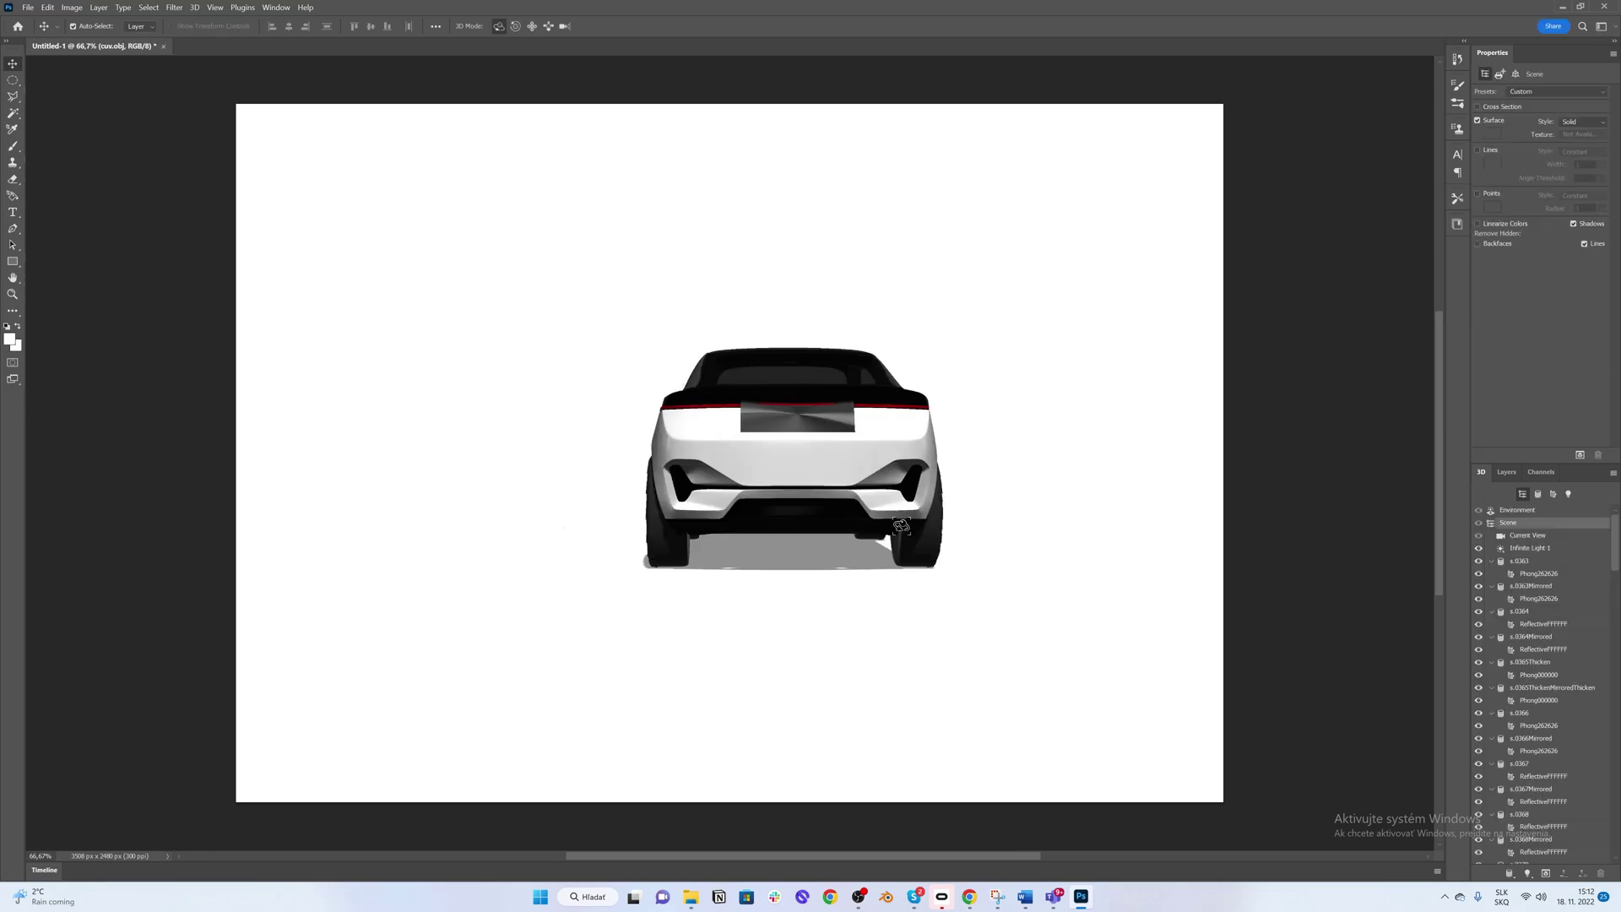
# Step: Orbit to a top three-quarter view and hide the licence plate mesh
pyautogui.moveTo(975, 524); pyautogui.dragTo(682, 595)
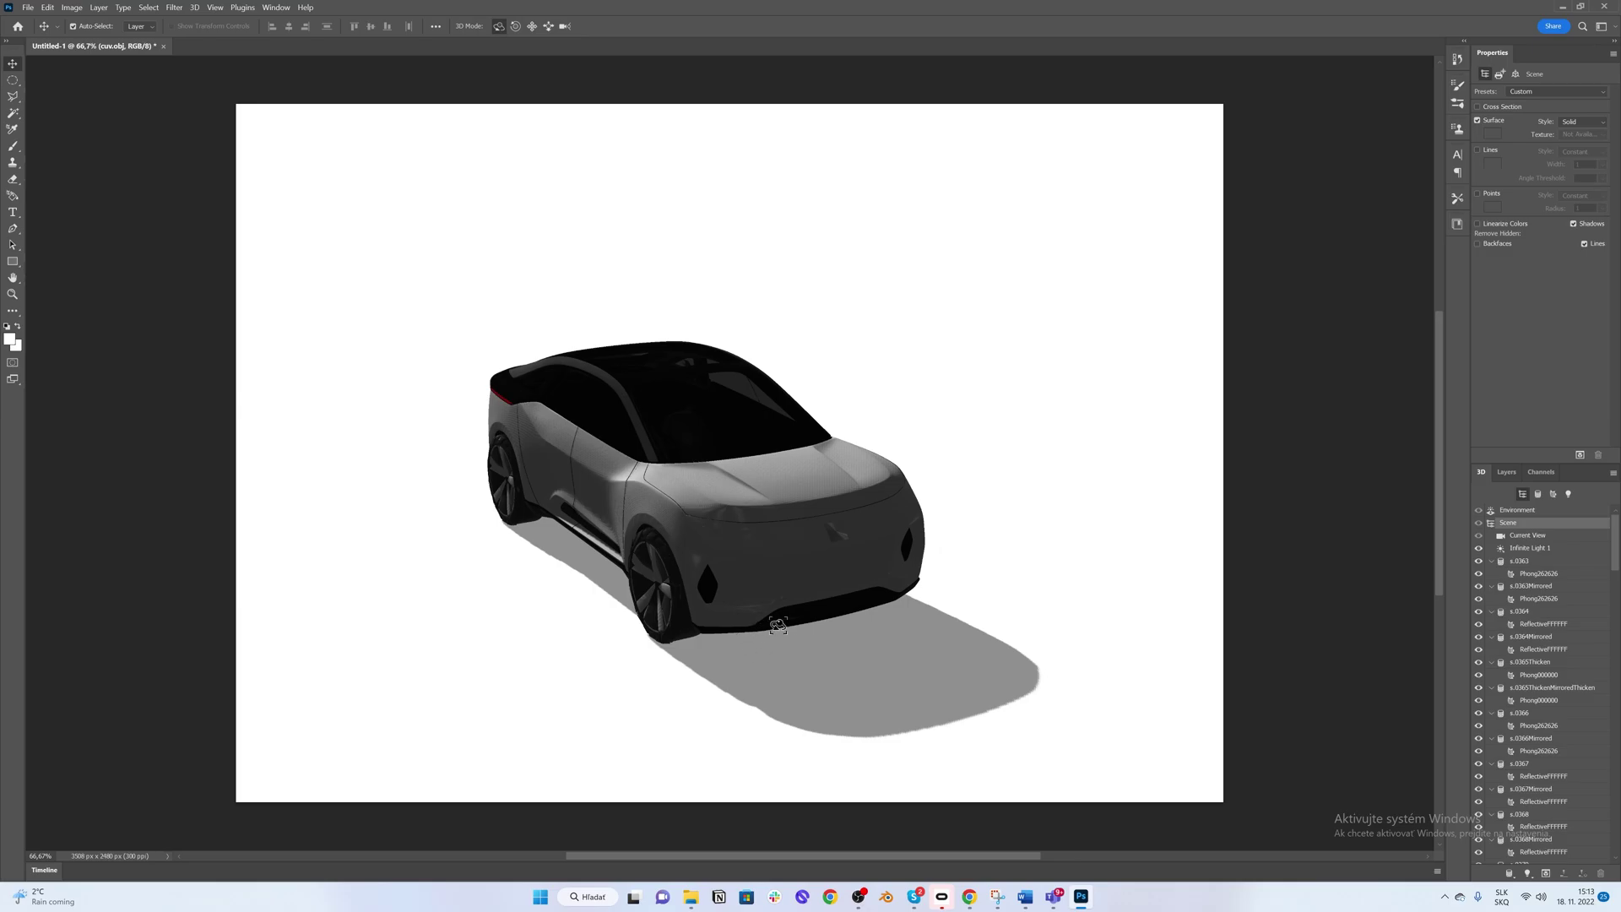
pyautogui.moveTo(641, 555); pyautogui.dragTo(1074, 557)
pyautogui.click(949, 512)
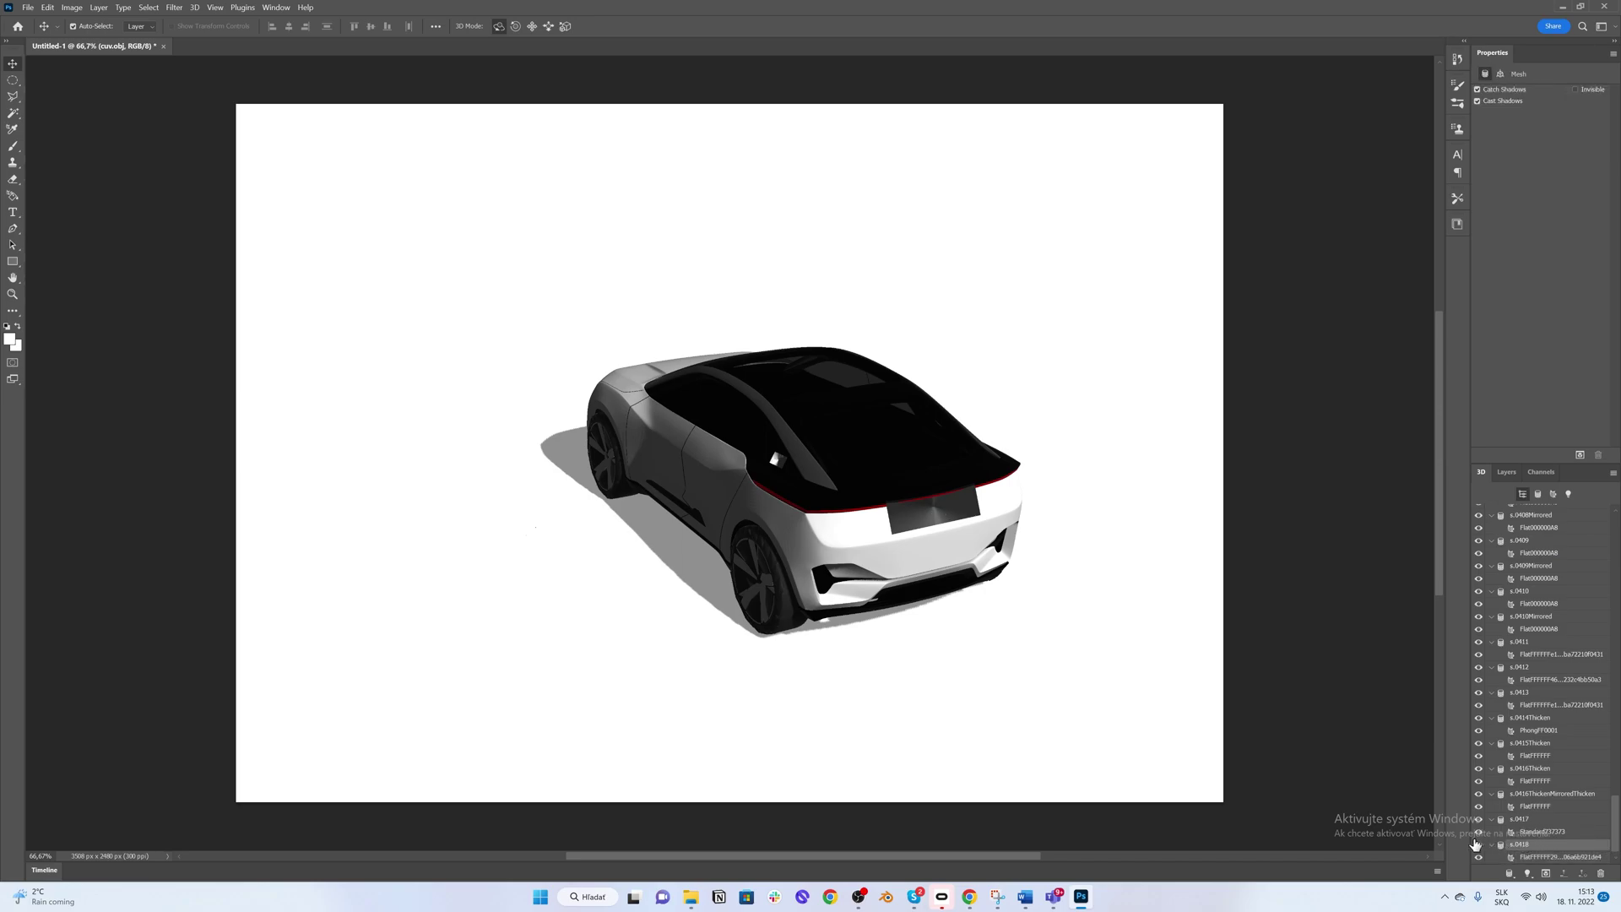
pyautogui.click(1479, 845)
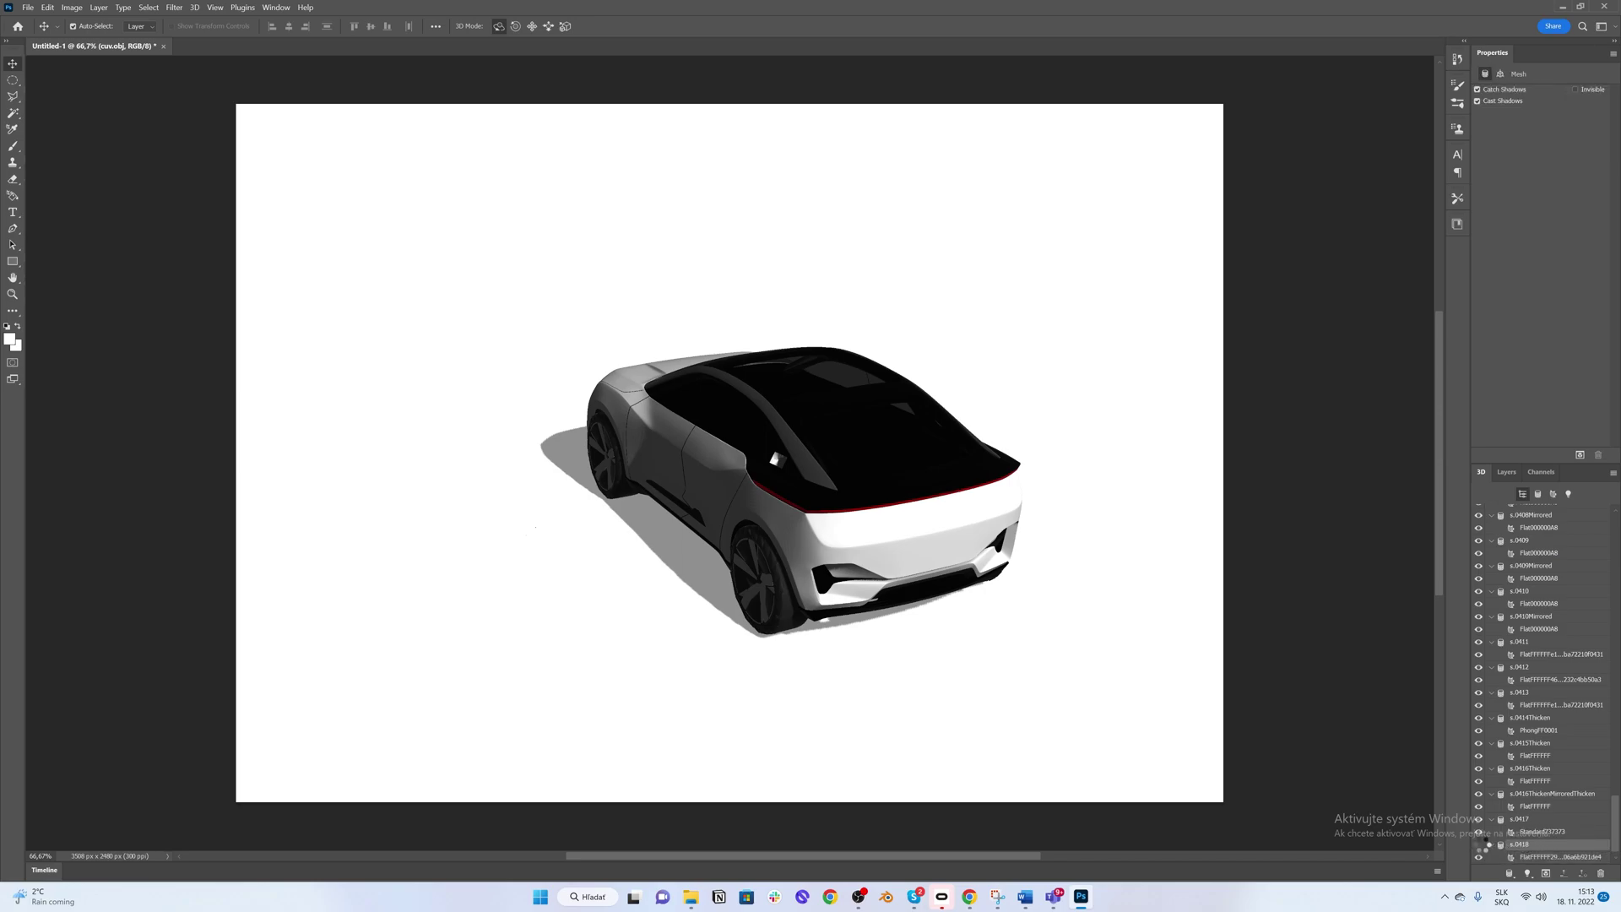
pyautogui.click(1479, 844)
pyautogui.click(1478, 845)
# Step: Hide the s.0412 mesh as well
pyautogui.click(778, 459)
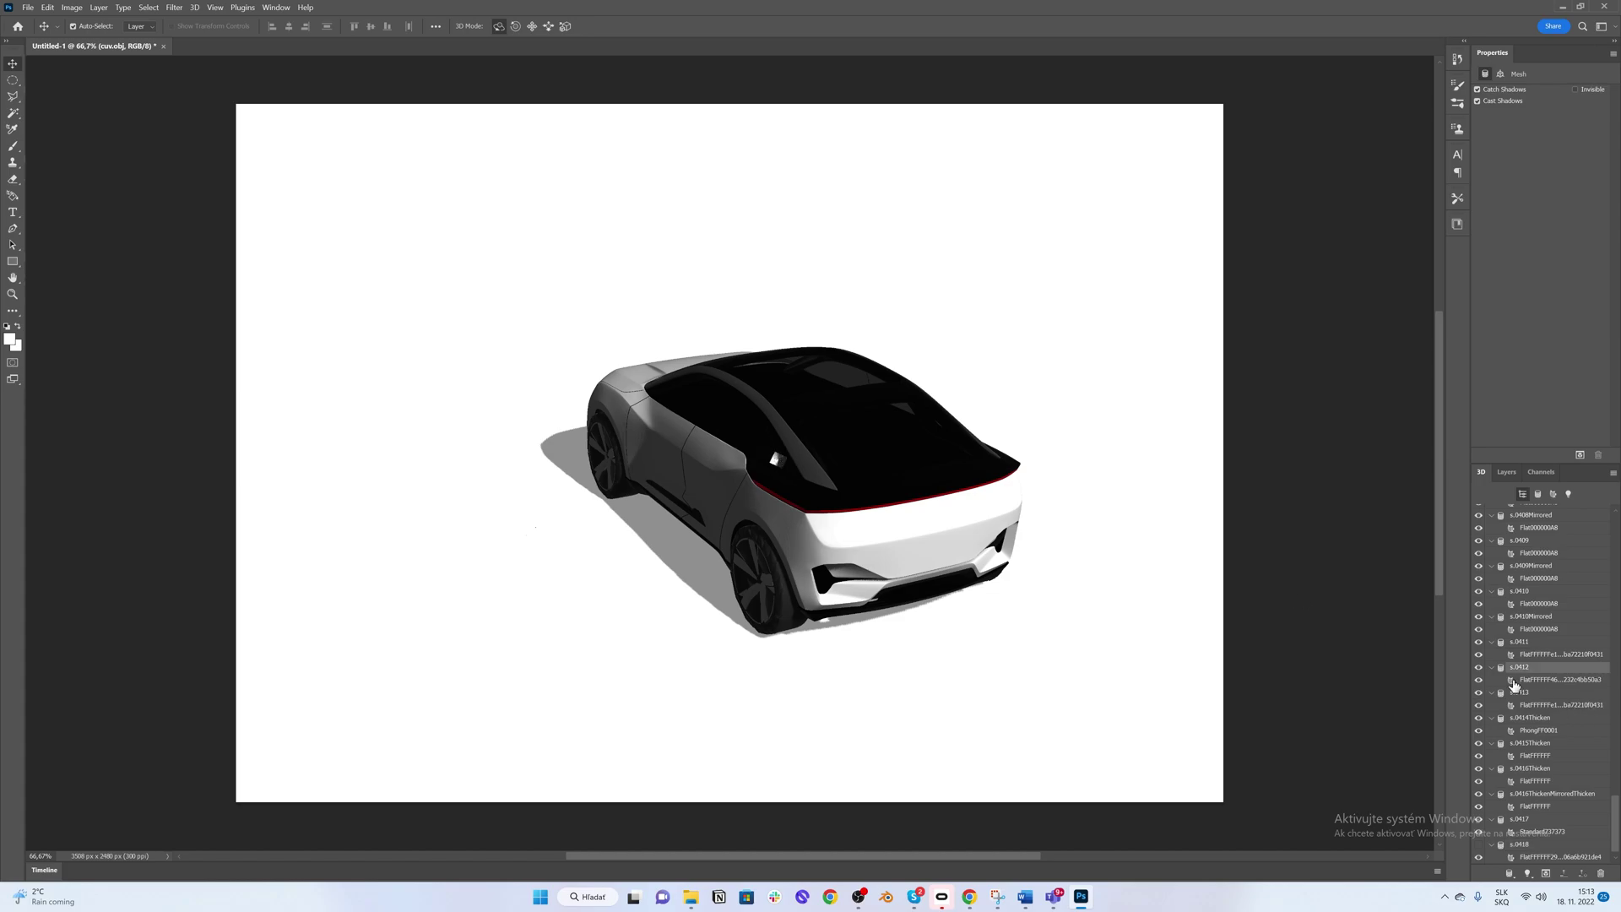
pyautogui.click(1478, 666)
pyautogui.scroll(3, 1614, 743)
pyautogui.moveTo(1616, 812); pyautogui.dragTo(1615, 542)
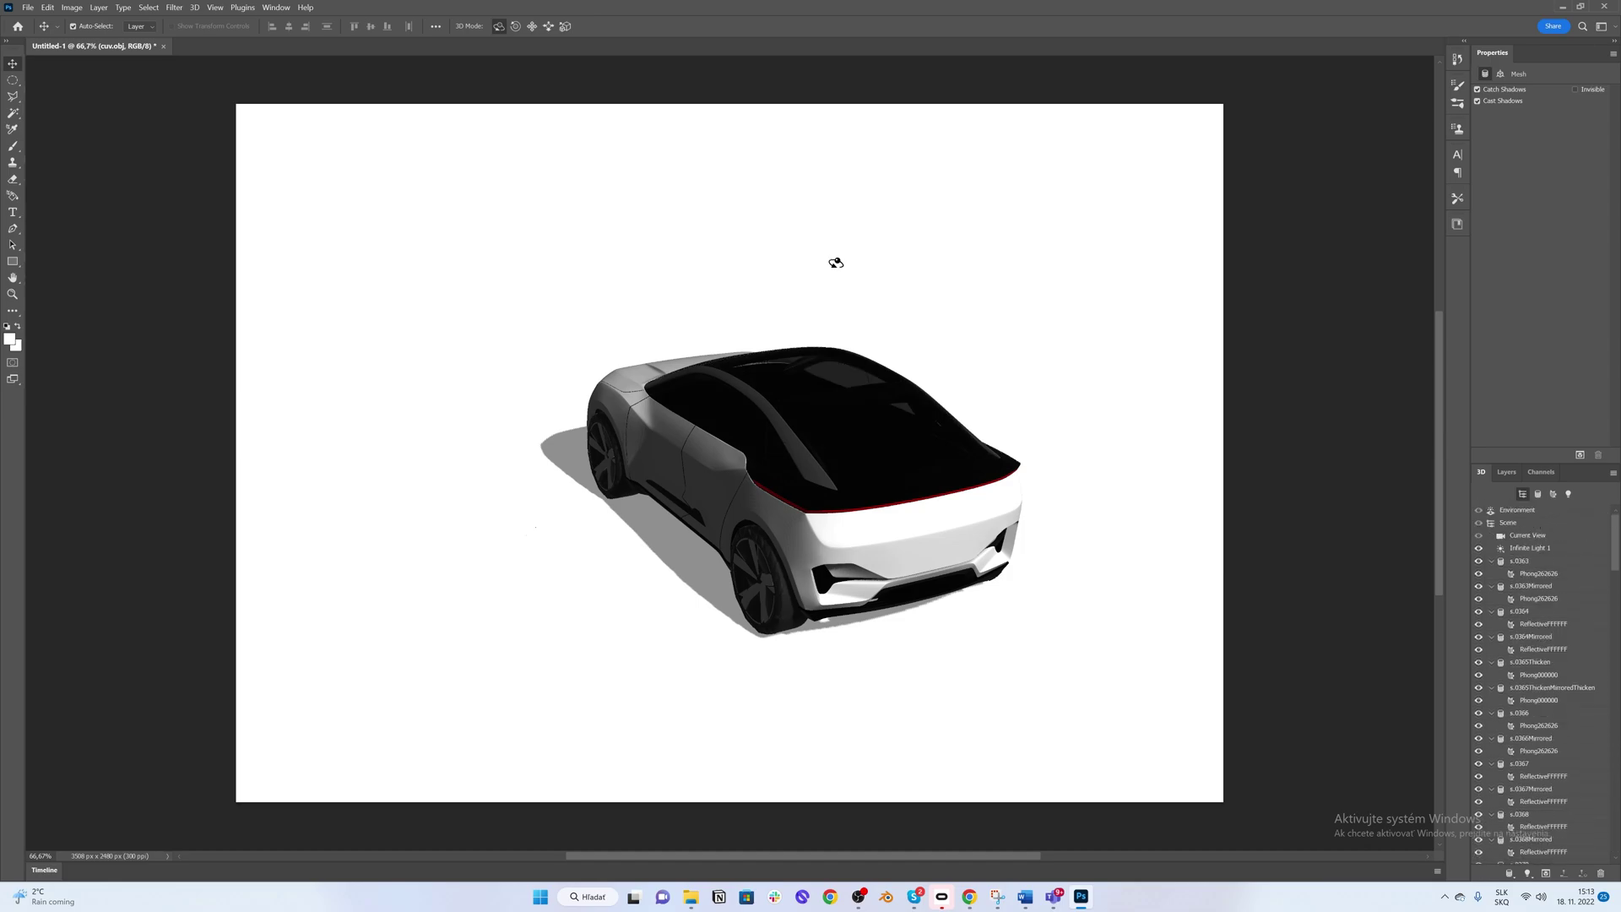
# Step: Orbit to a front view and inspect the hood, front badge material and s.0385 mesh
pyautogui.click(1511, 524)
pyautogui.moveTo(700, 492); pyautogui.dragTo(944, 448)
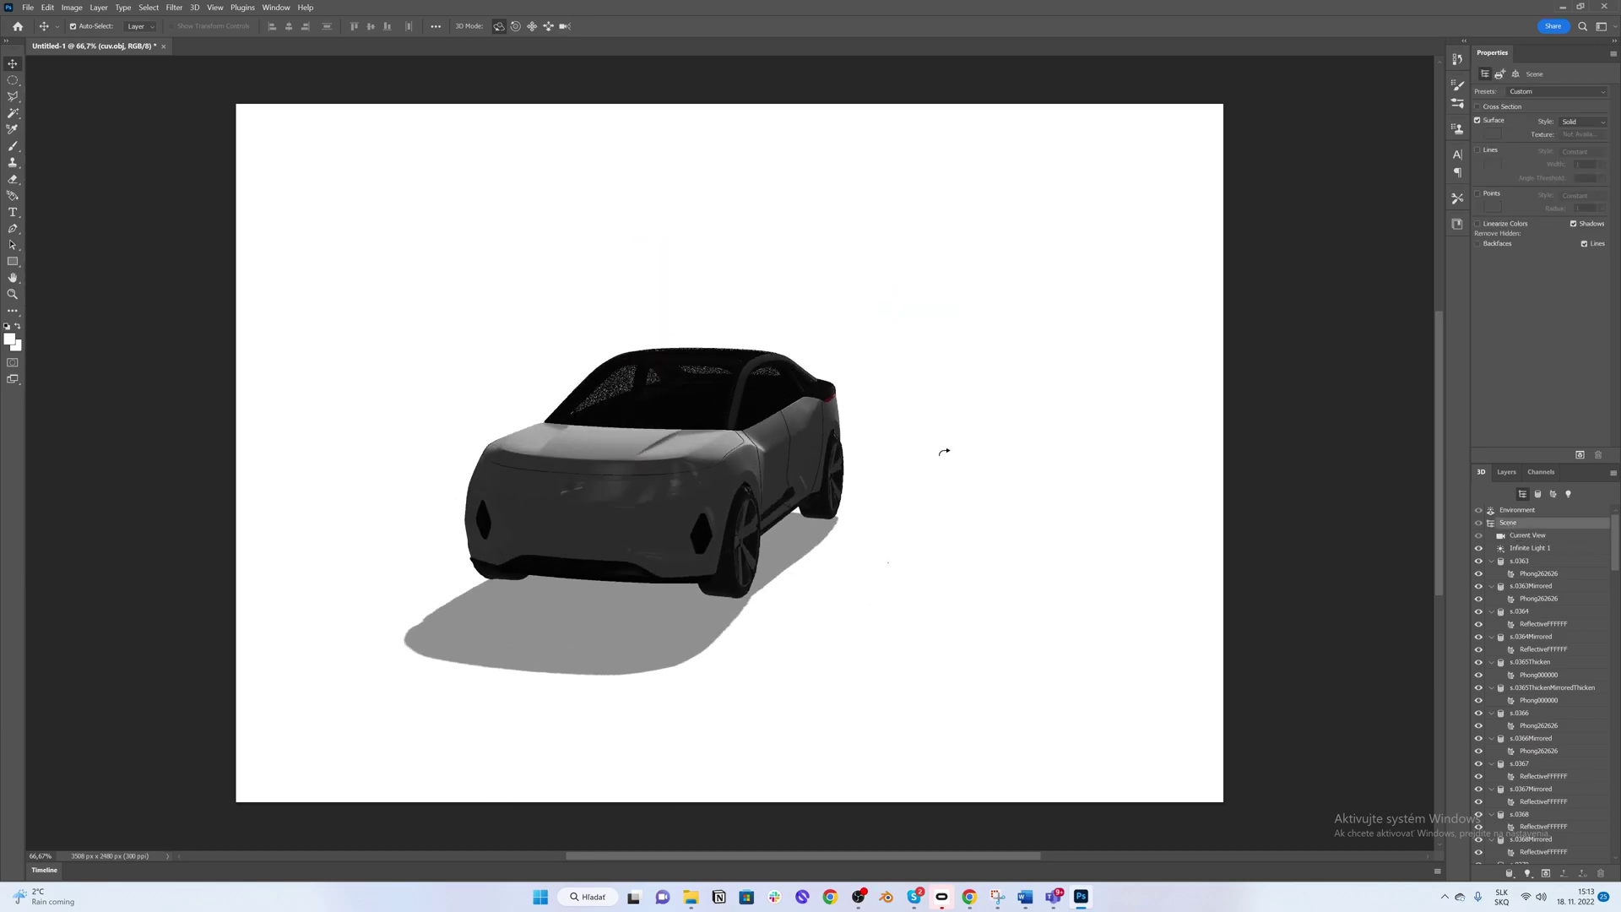
pyautogui.click(570, 490)
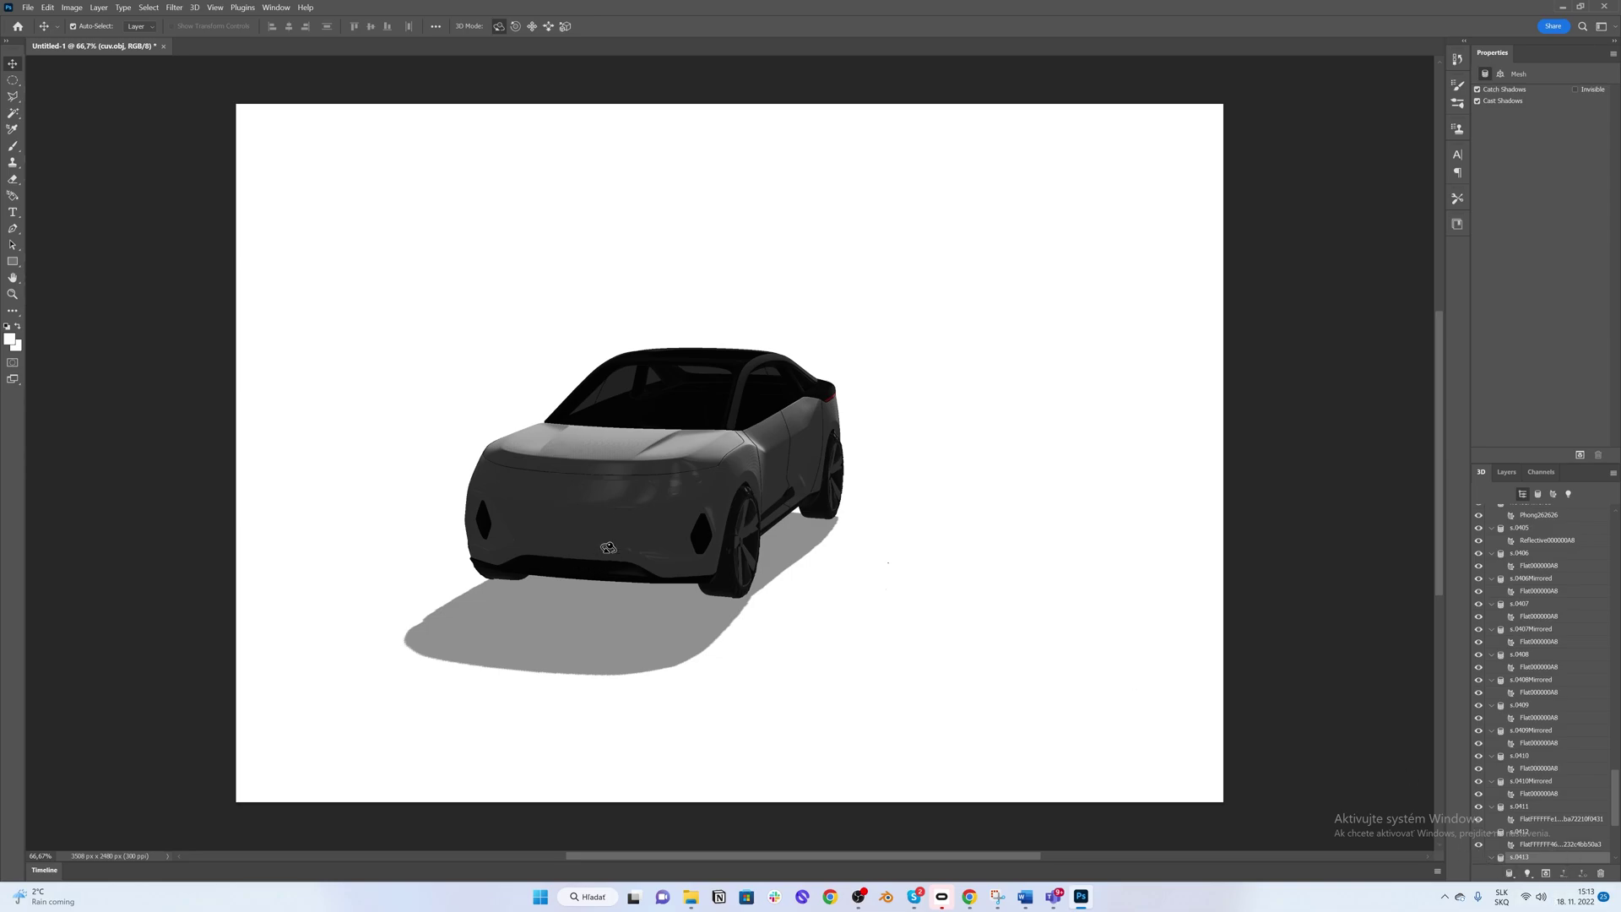
pyautogui.click(606, 543)
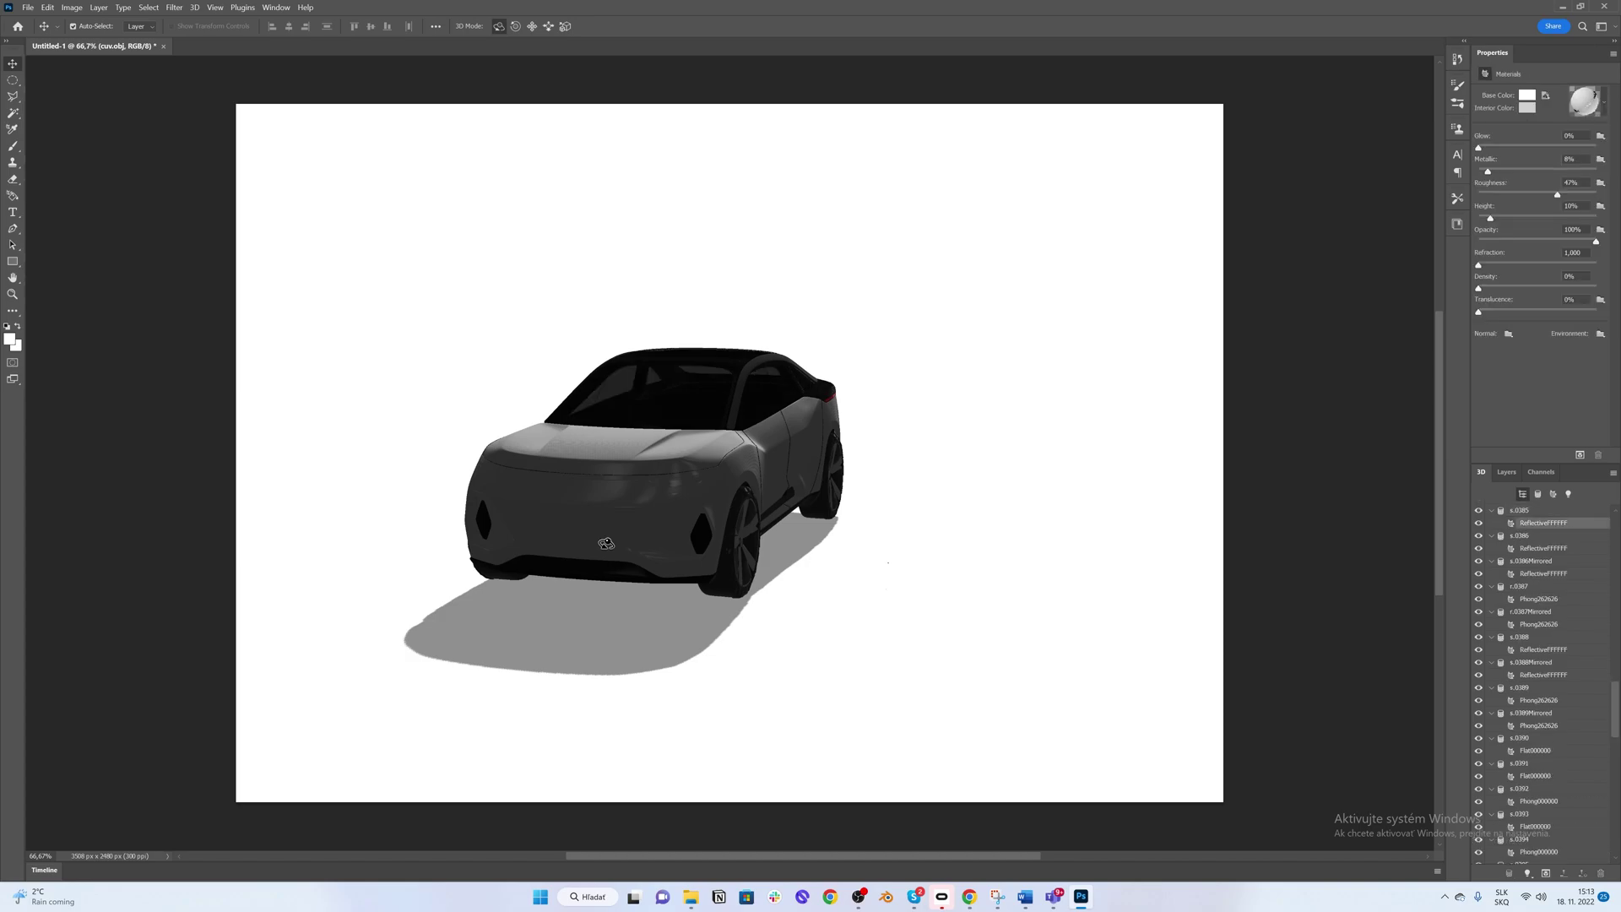
pyautogui.click(1519, 511)
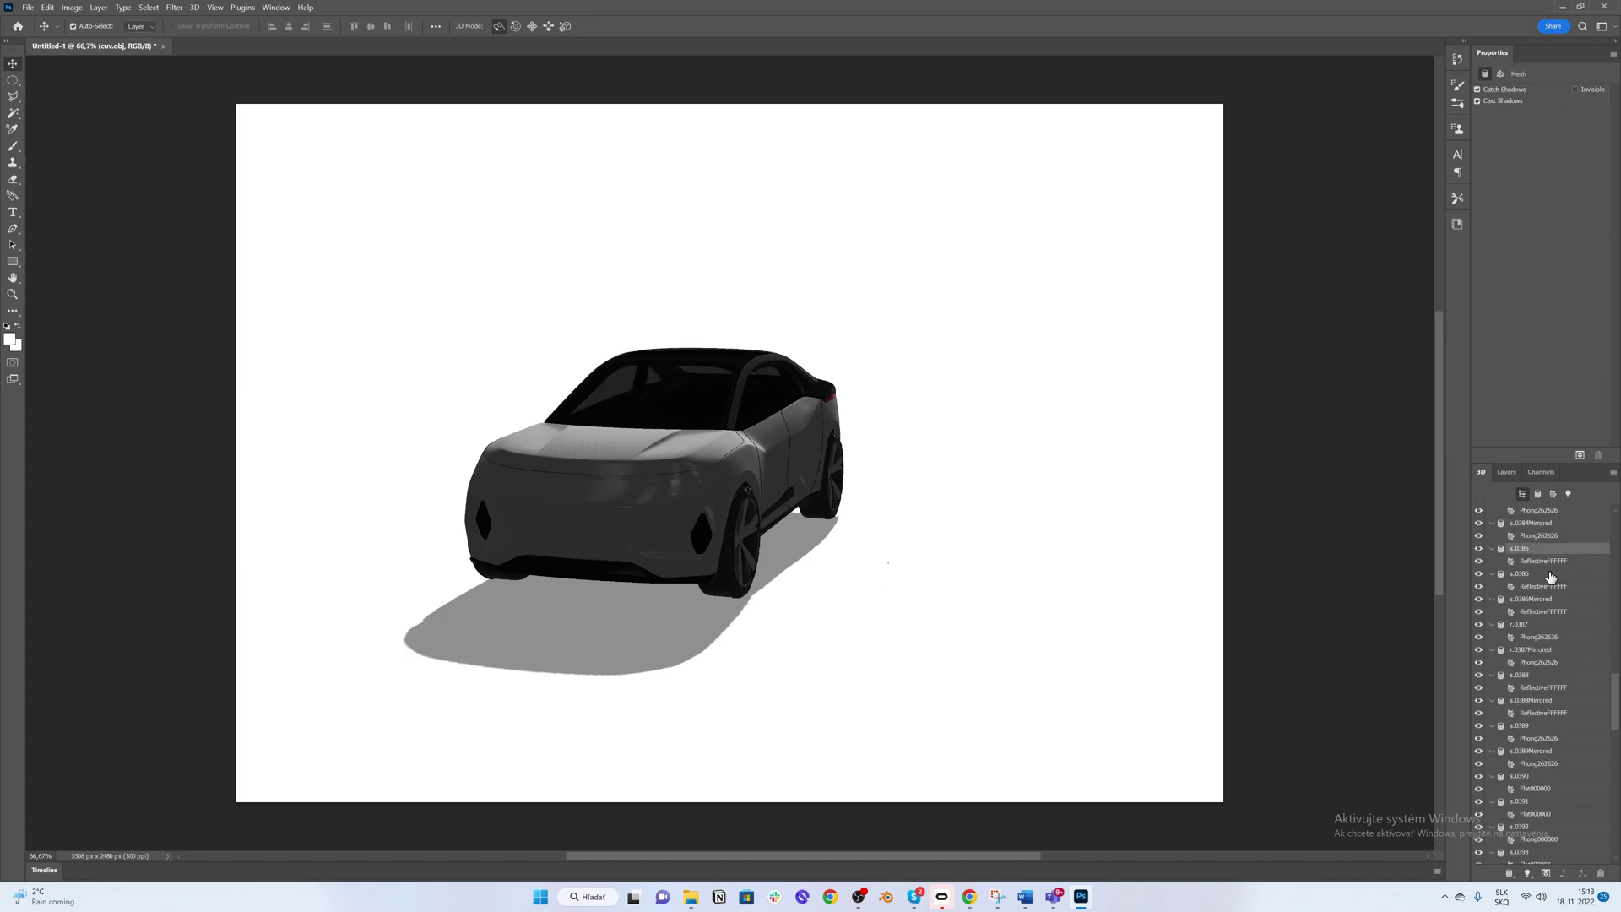
pyautogui.scroll(3, 1558, 583)
pyautogui.moveTo(1614, 678); pyautogui.dragTo(1615, 530)
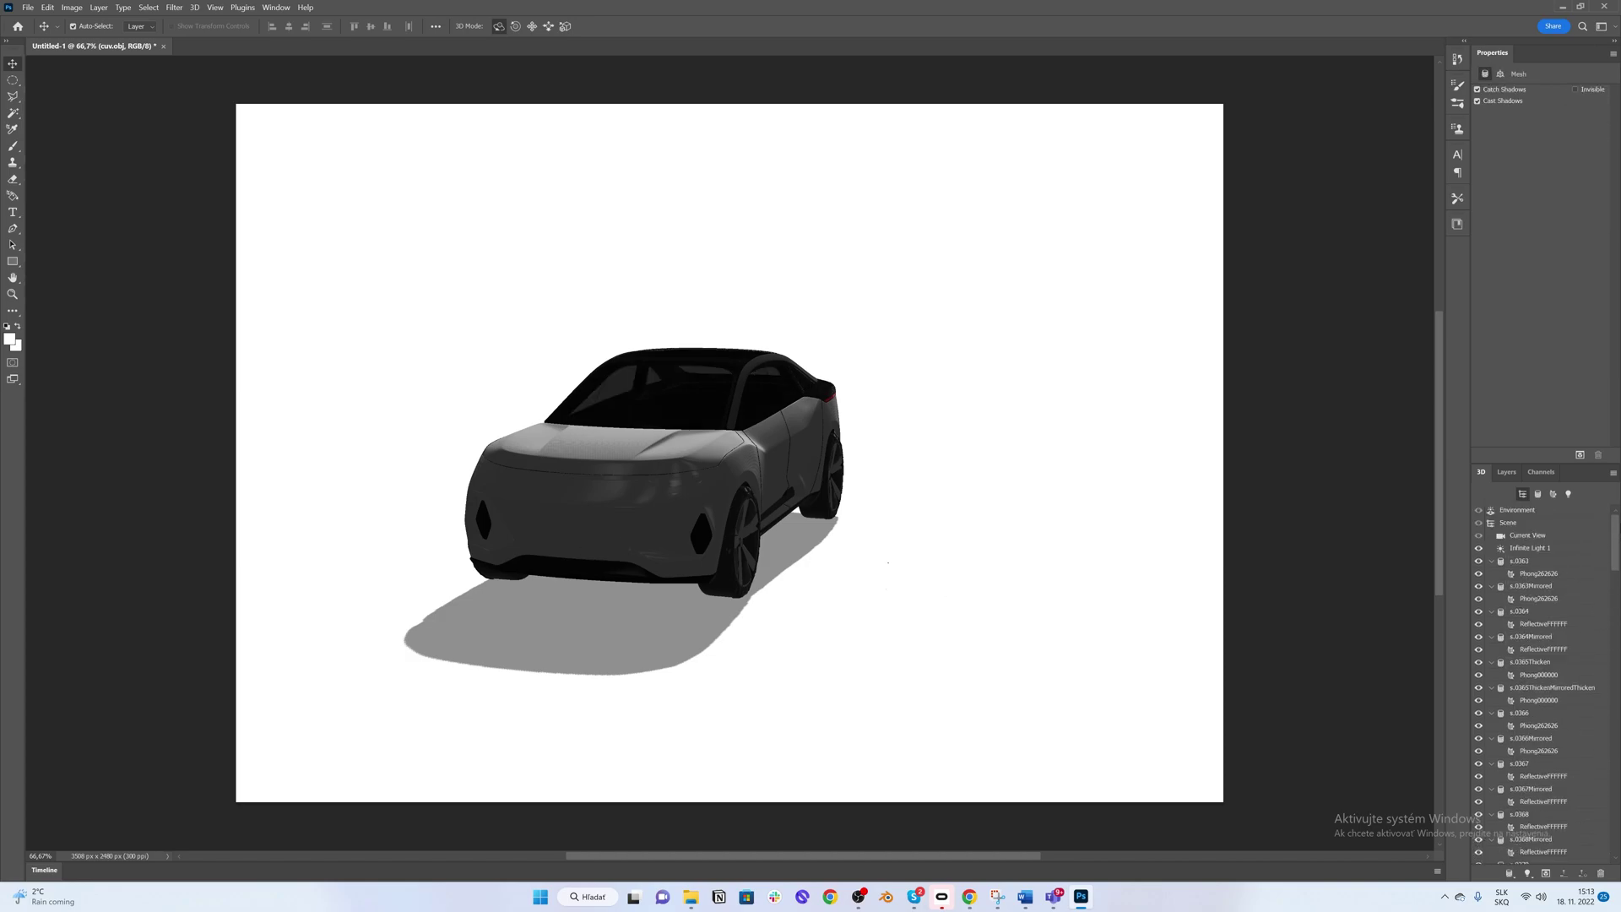
# Step: Turn the car to its other front side and select s.0385's ReflectiveFFFFFF body material
pyautogui.click(1520, 525)
pyautogui.moveTo(608, 585); pyautogui.dragTo(732, 589)
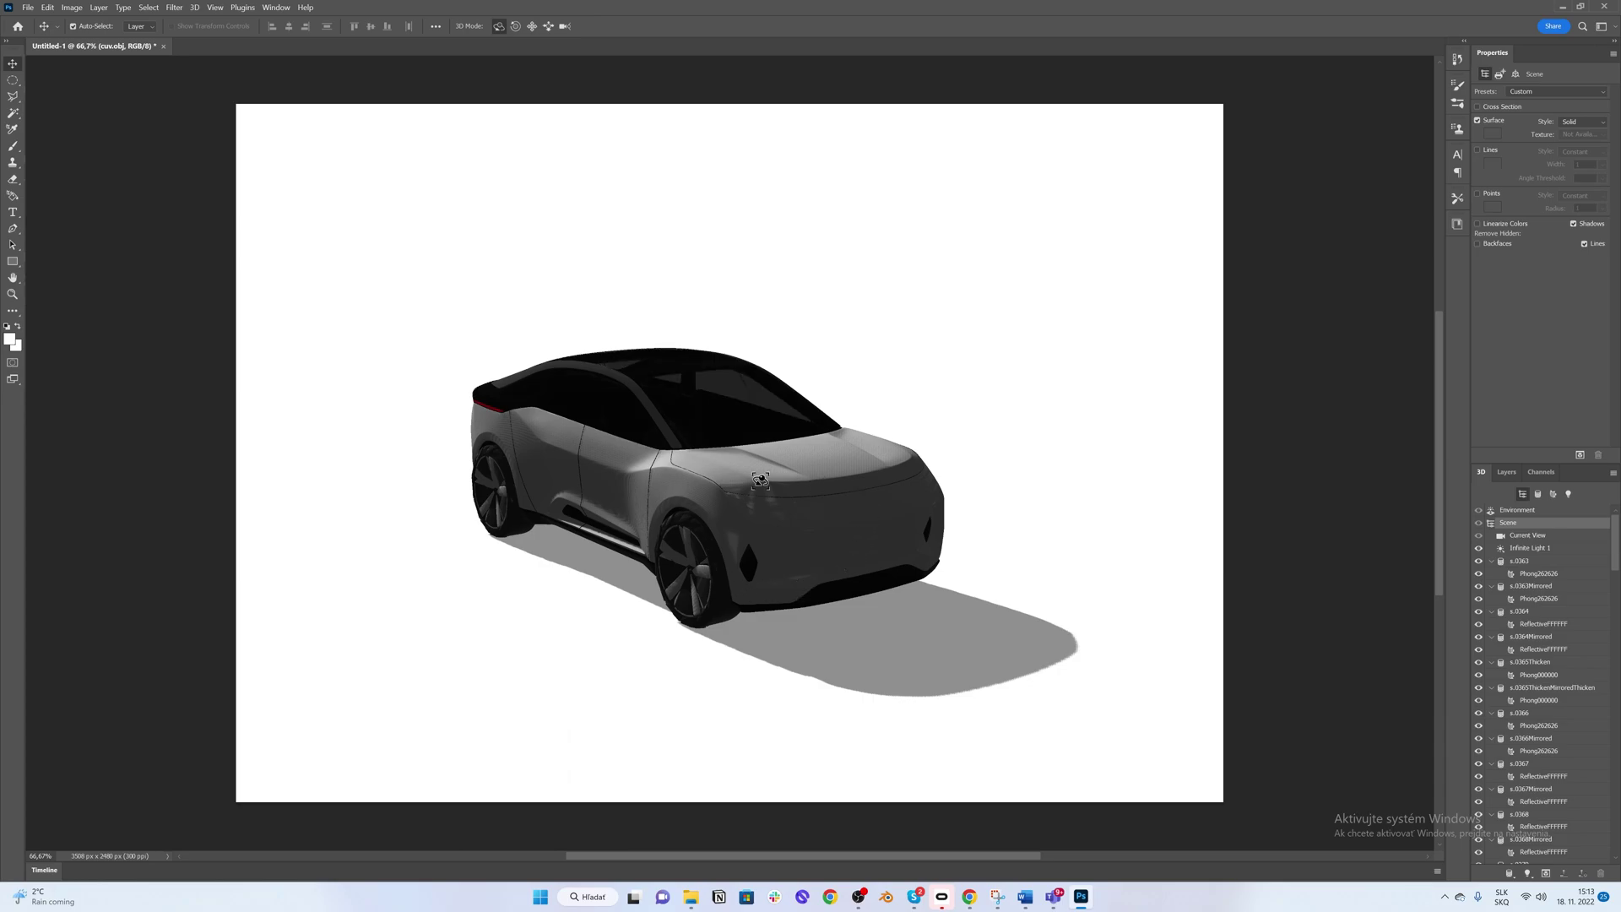
pyautogui.click(814, 466)
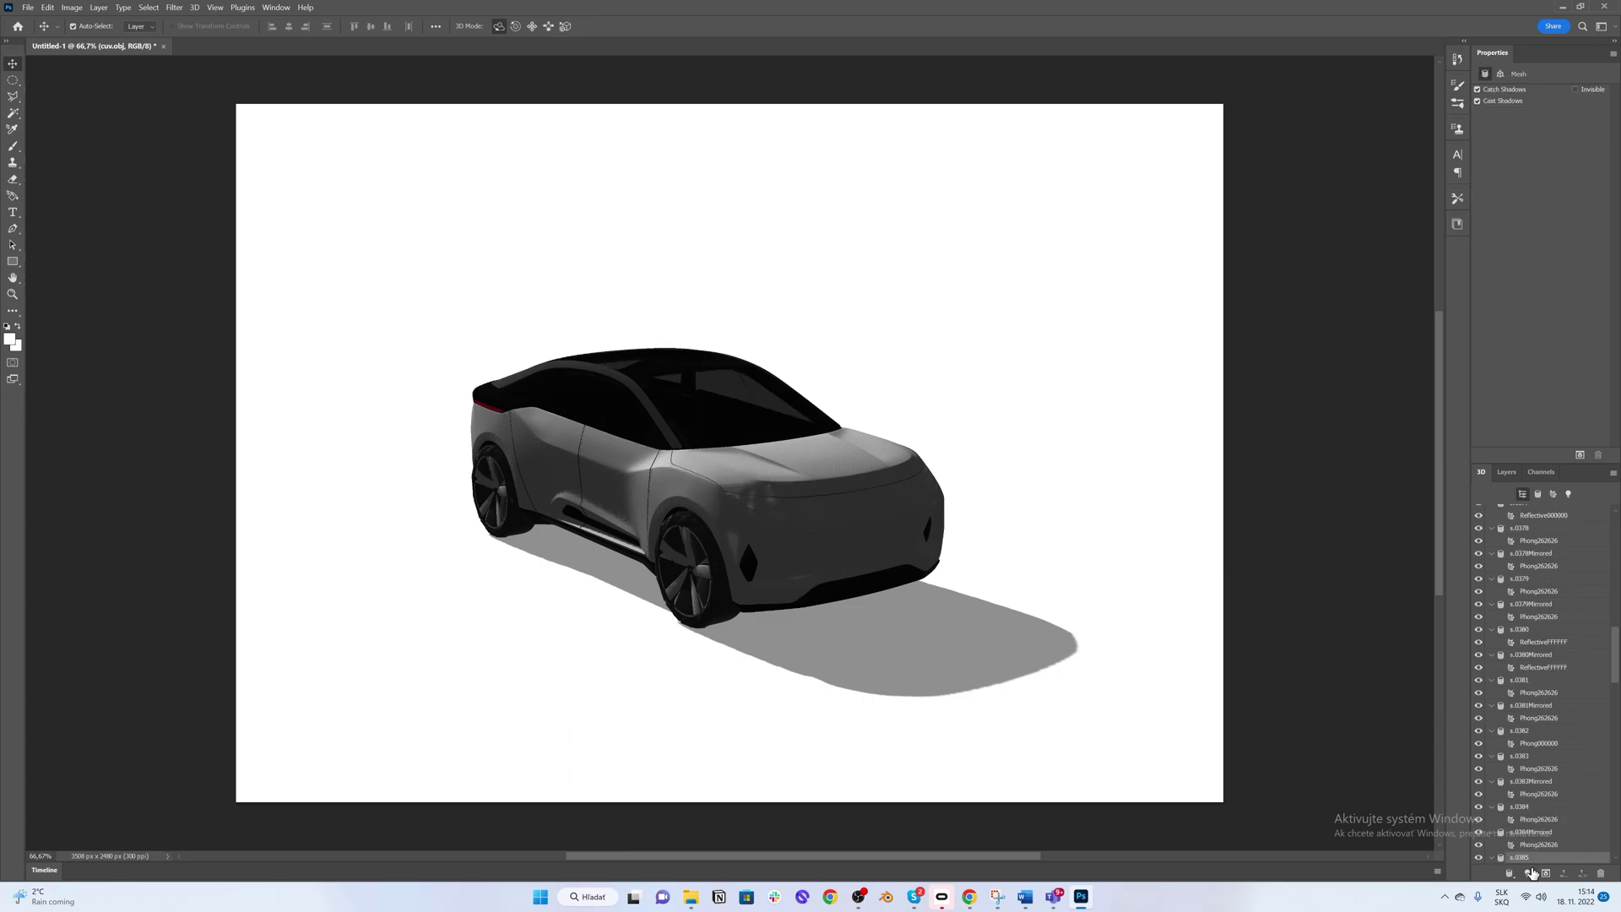
pyautogui.click(1477, 856)
pyautogui.click(1477, 856)
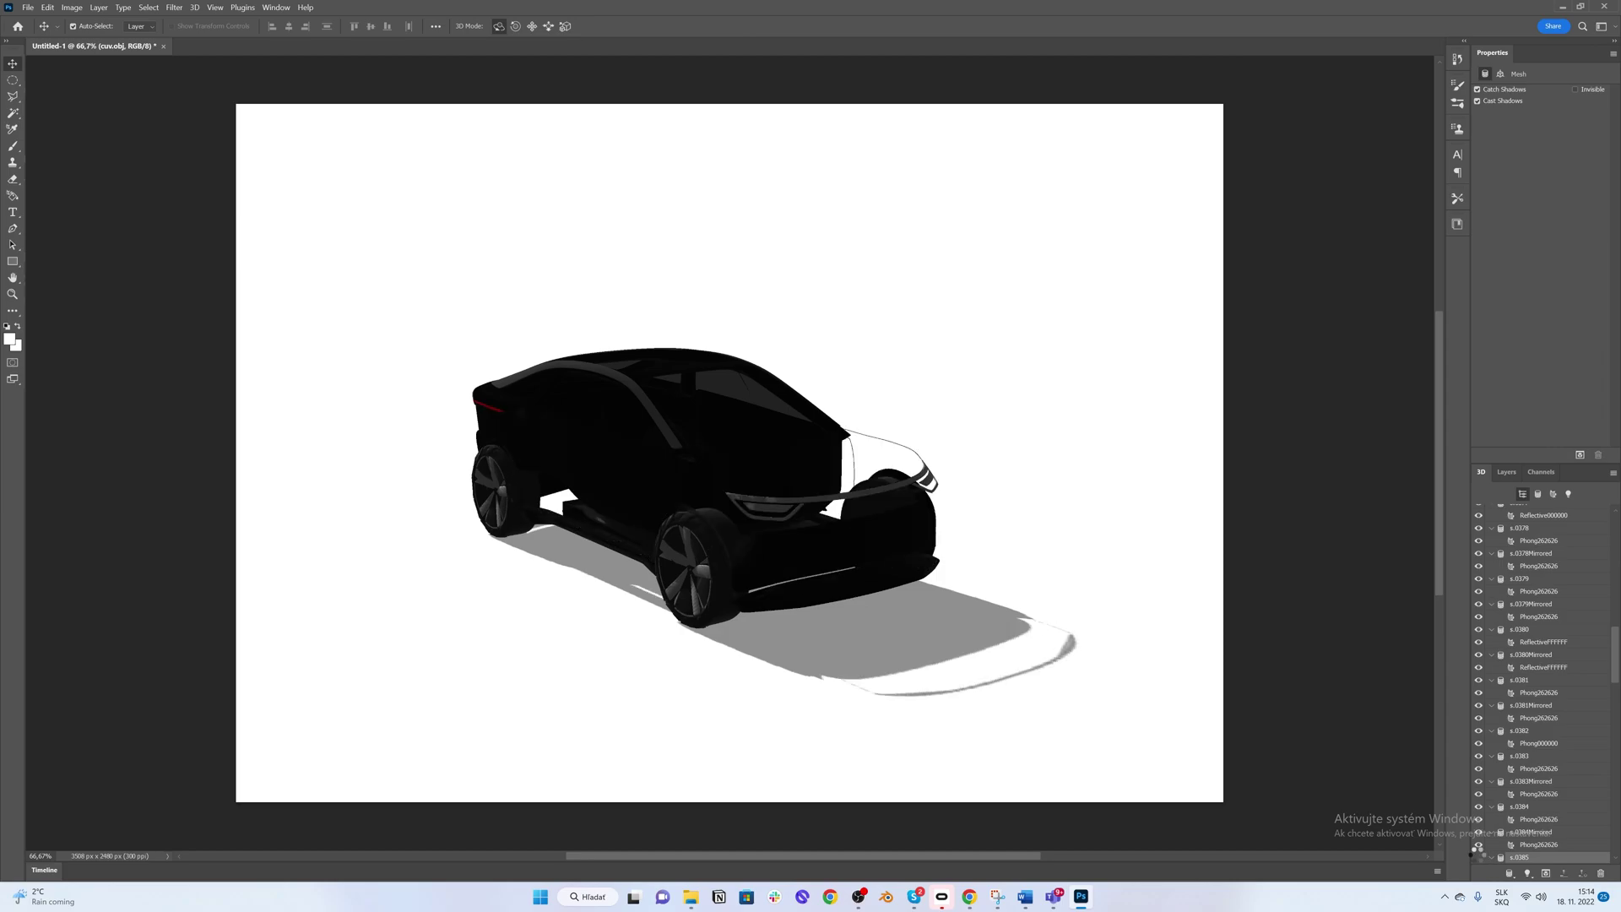
pyautogui.scroll(-2, 1546, 824)
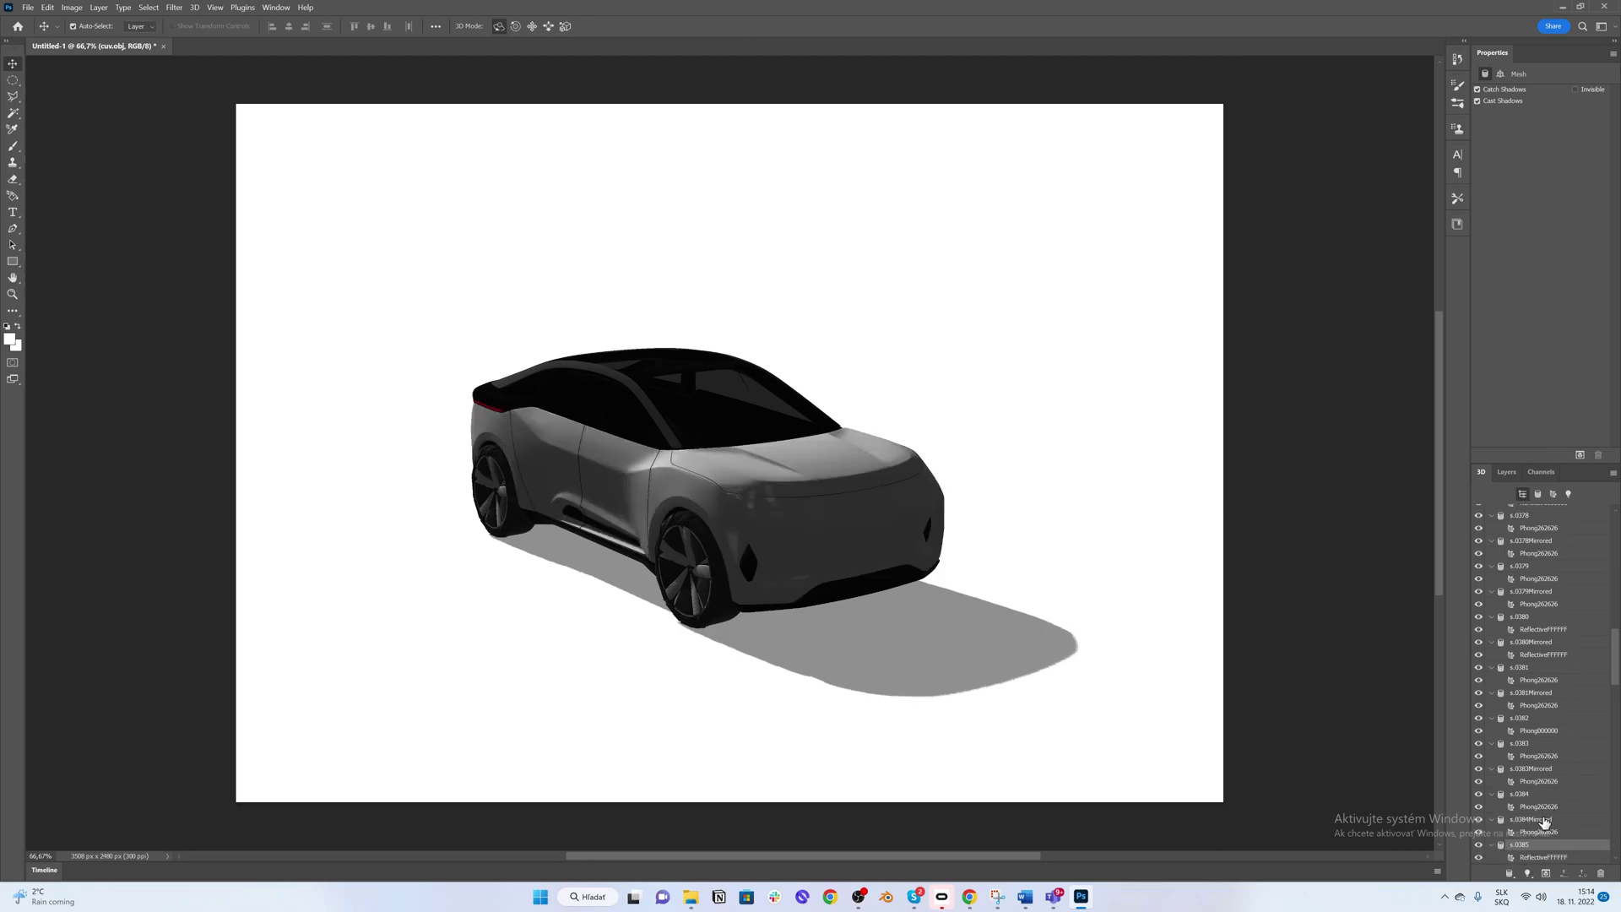
pyautogui.click(1534, 845)
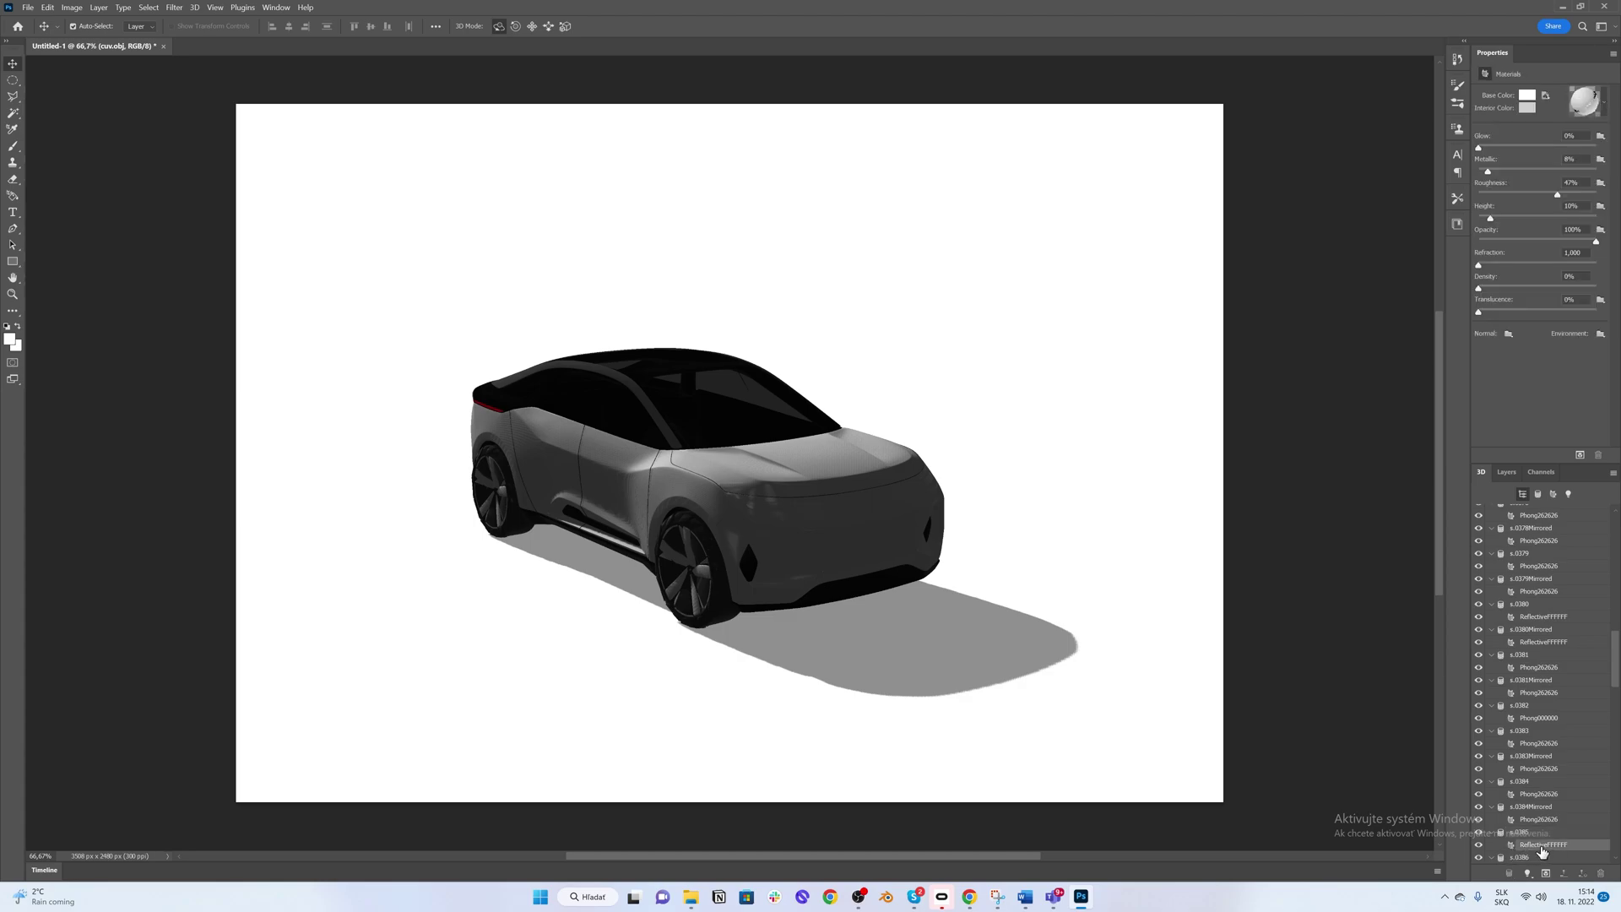
# Step: Paint the car body red with base colour RGB 241, 25, 25
pyautogui.click(1530, 96)
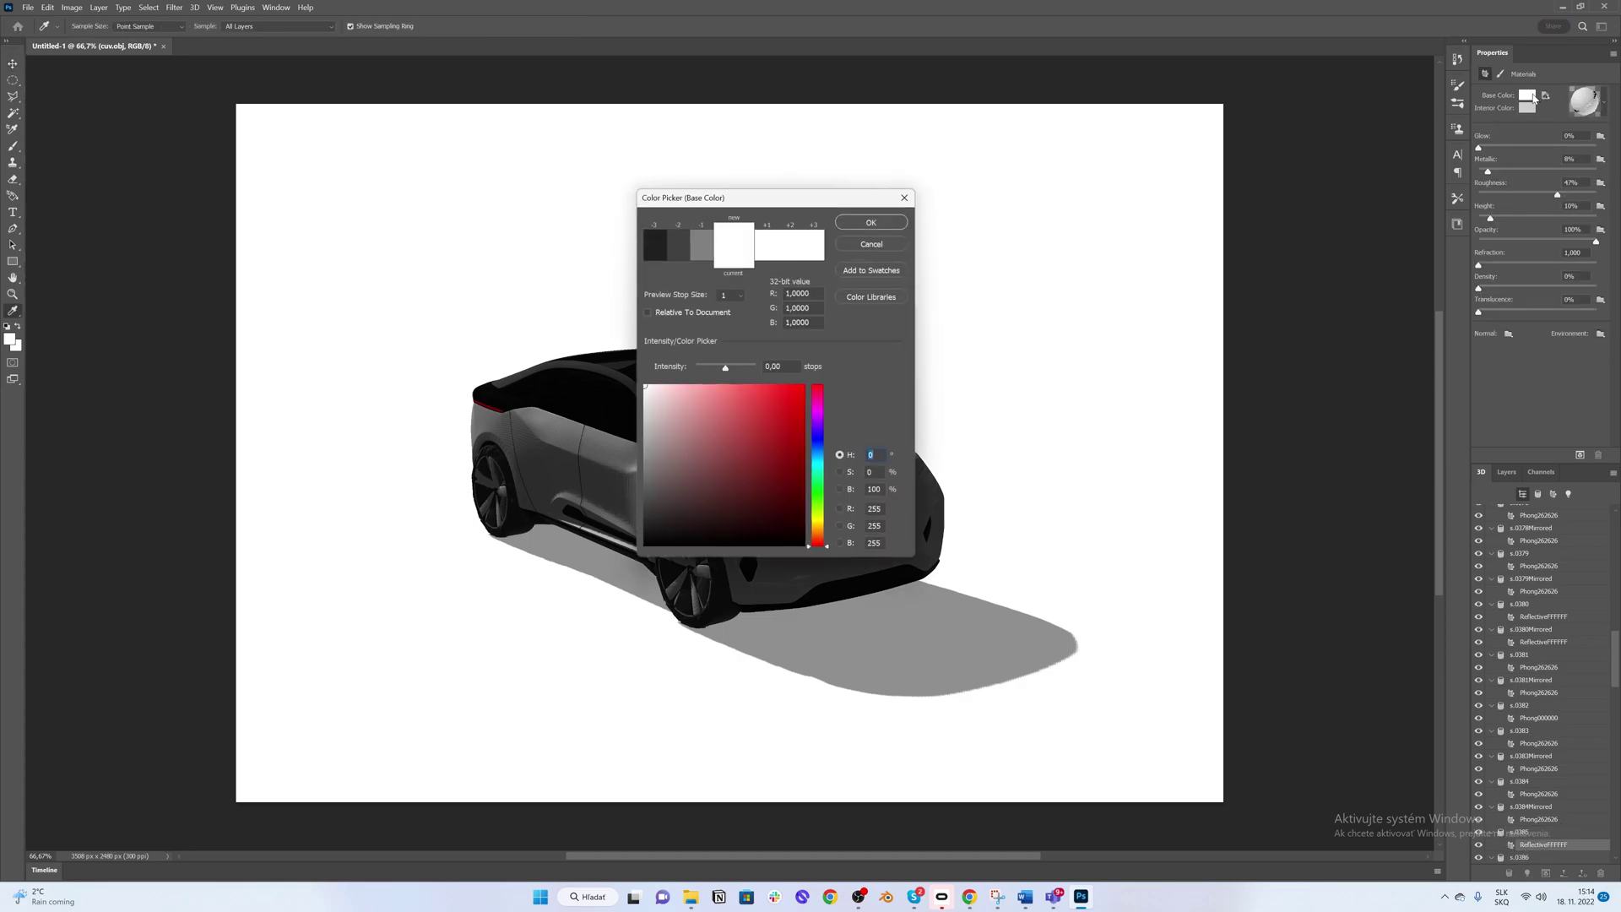
pyautogui.click(802, 387)
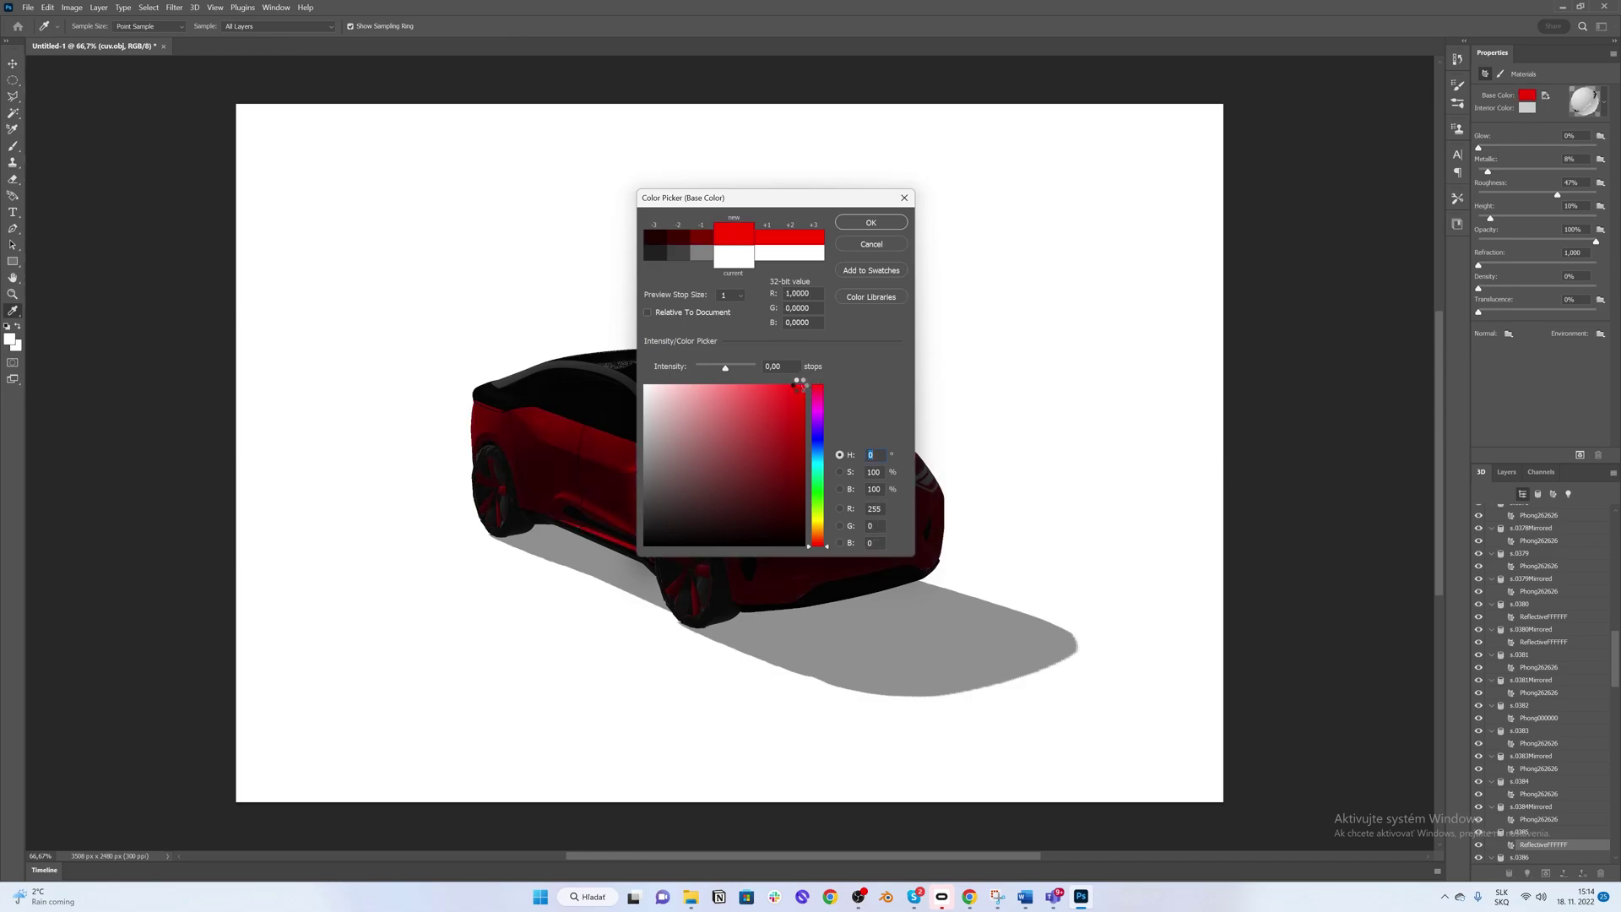
pyautogui.click(789, 393)
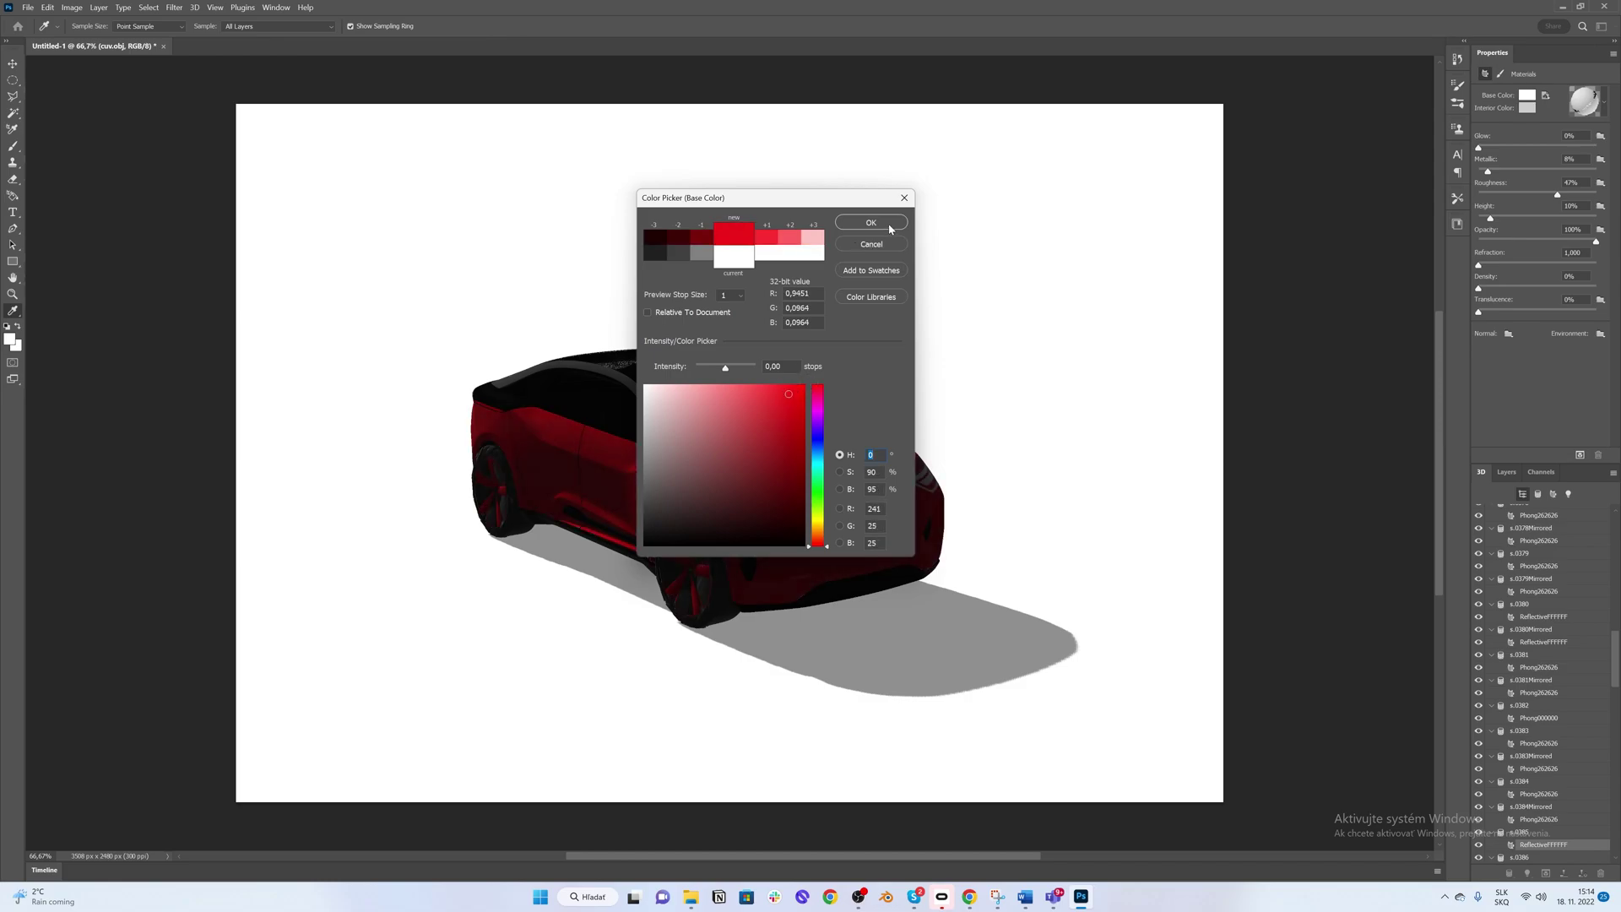
pyautogui.click(889, 228)
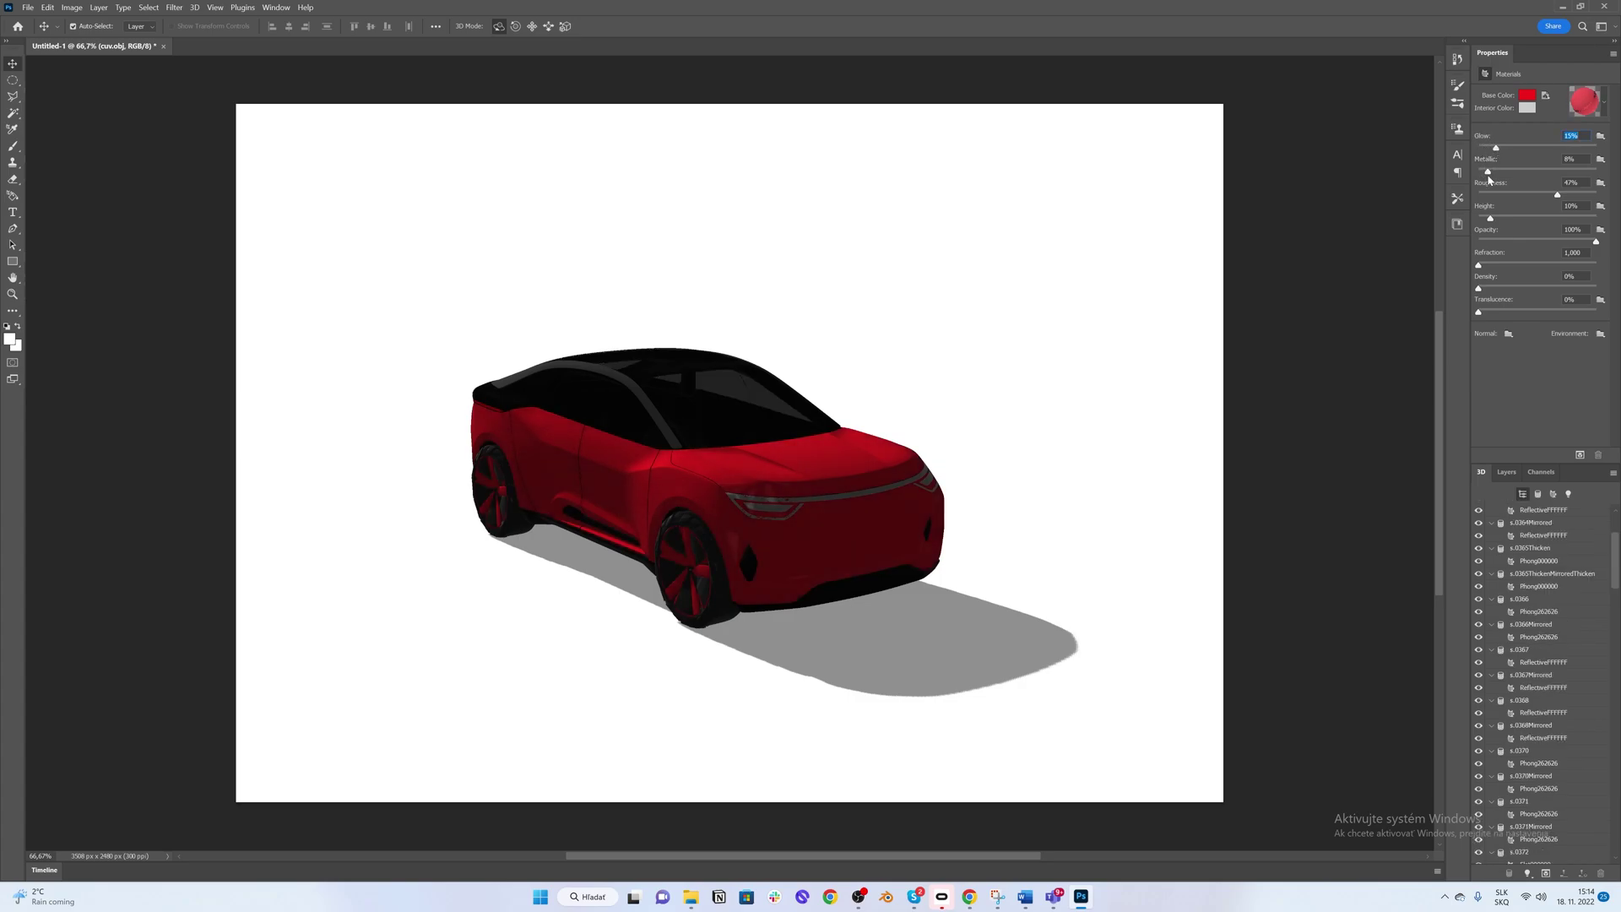
# Step: Raise the body material's glow and refraction slightly
pyautogui.moveTo(1490, 176); pyautogui.dragTo(1500, 178)
pyautogui.press('Tab')
pyautogui.moveTo(1481, 266); pyautogui.dragTo(1506, 269)
pyautogui.click(1476, 267)
pyautogui.click(724, 392)
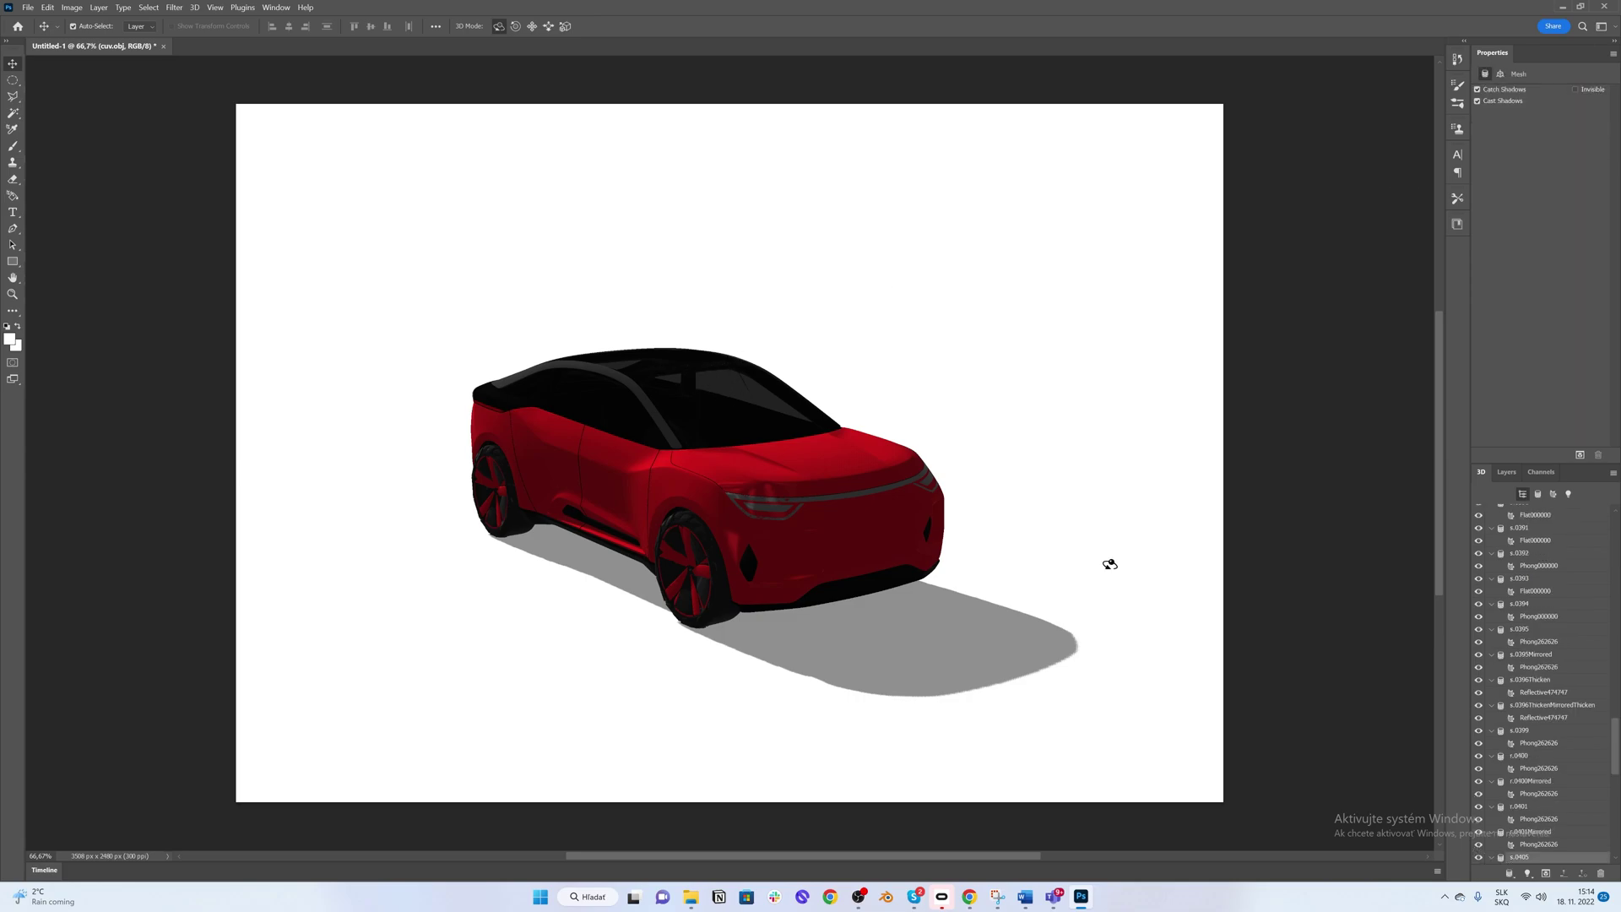
pyautogui.scroll(-2, 1581, 849)
# Step: Apply the blue glass preset to the windshield's Reflective000000A8 material
pyautogui.click(1543, 820)
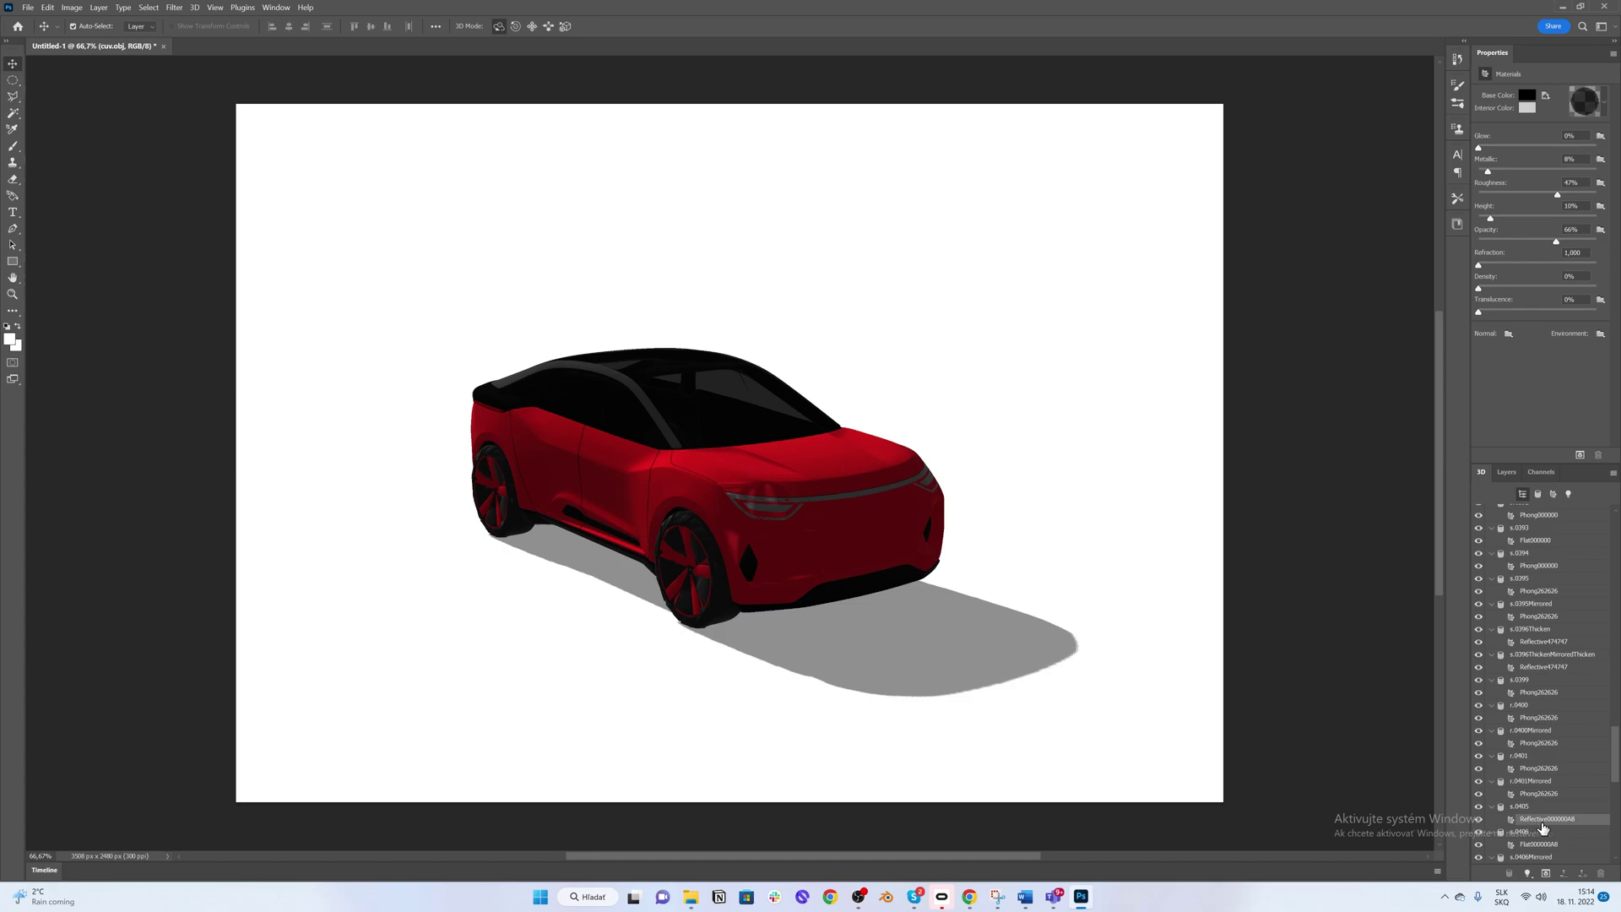
pyautogui.click(1602, 112)
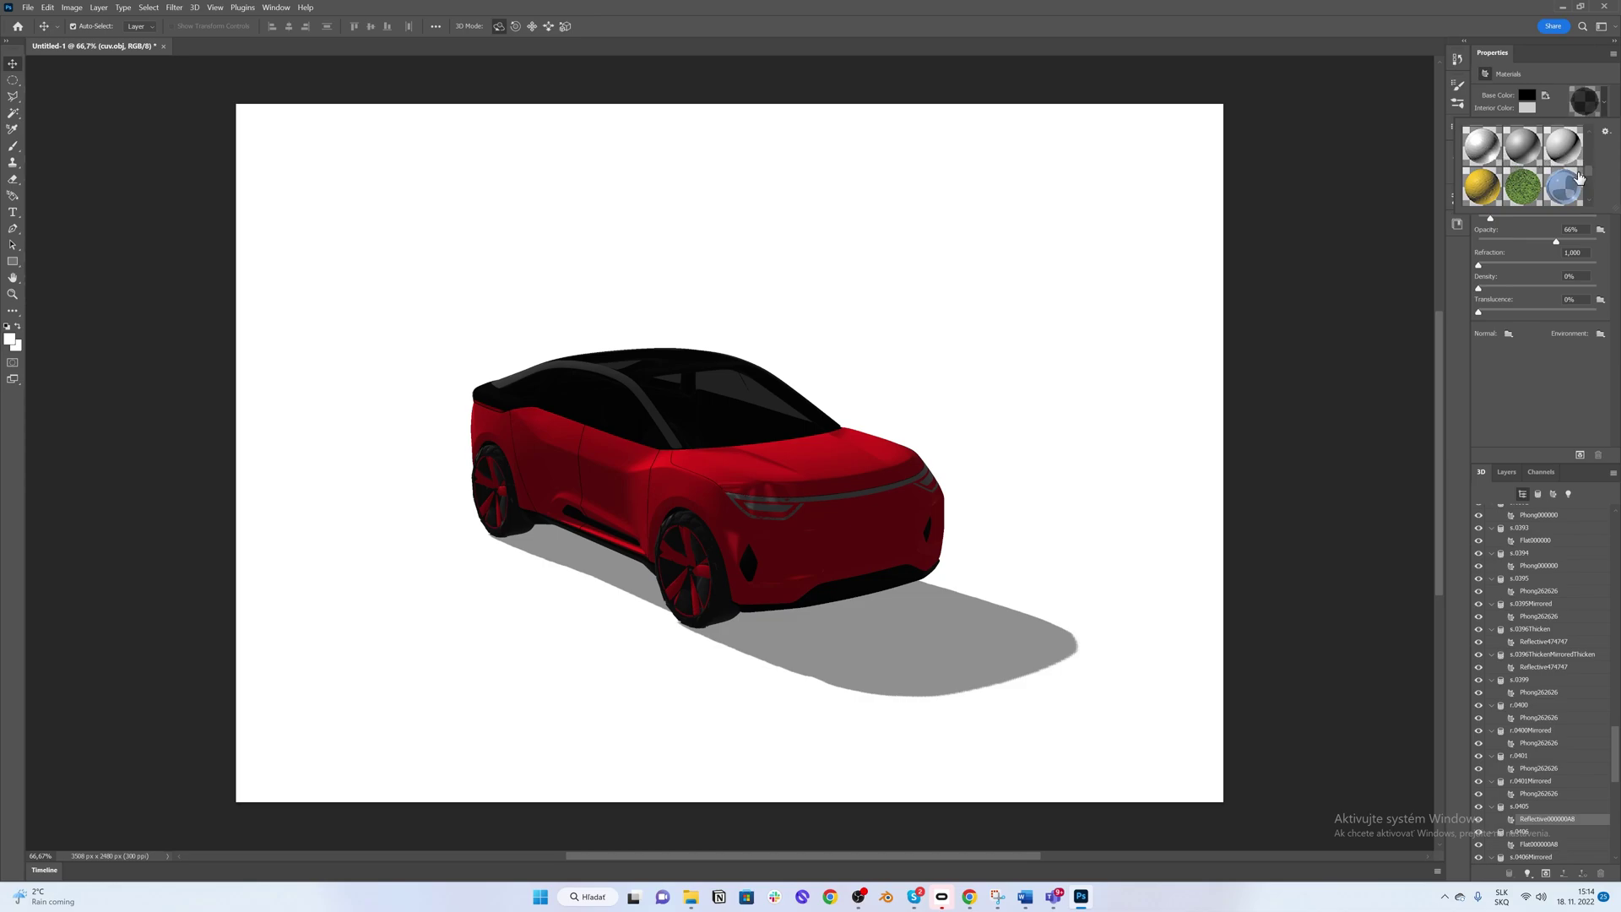
pyautogui.click(1564, 189)
pyautogui.click(1567, 194)
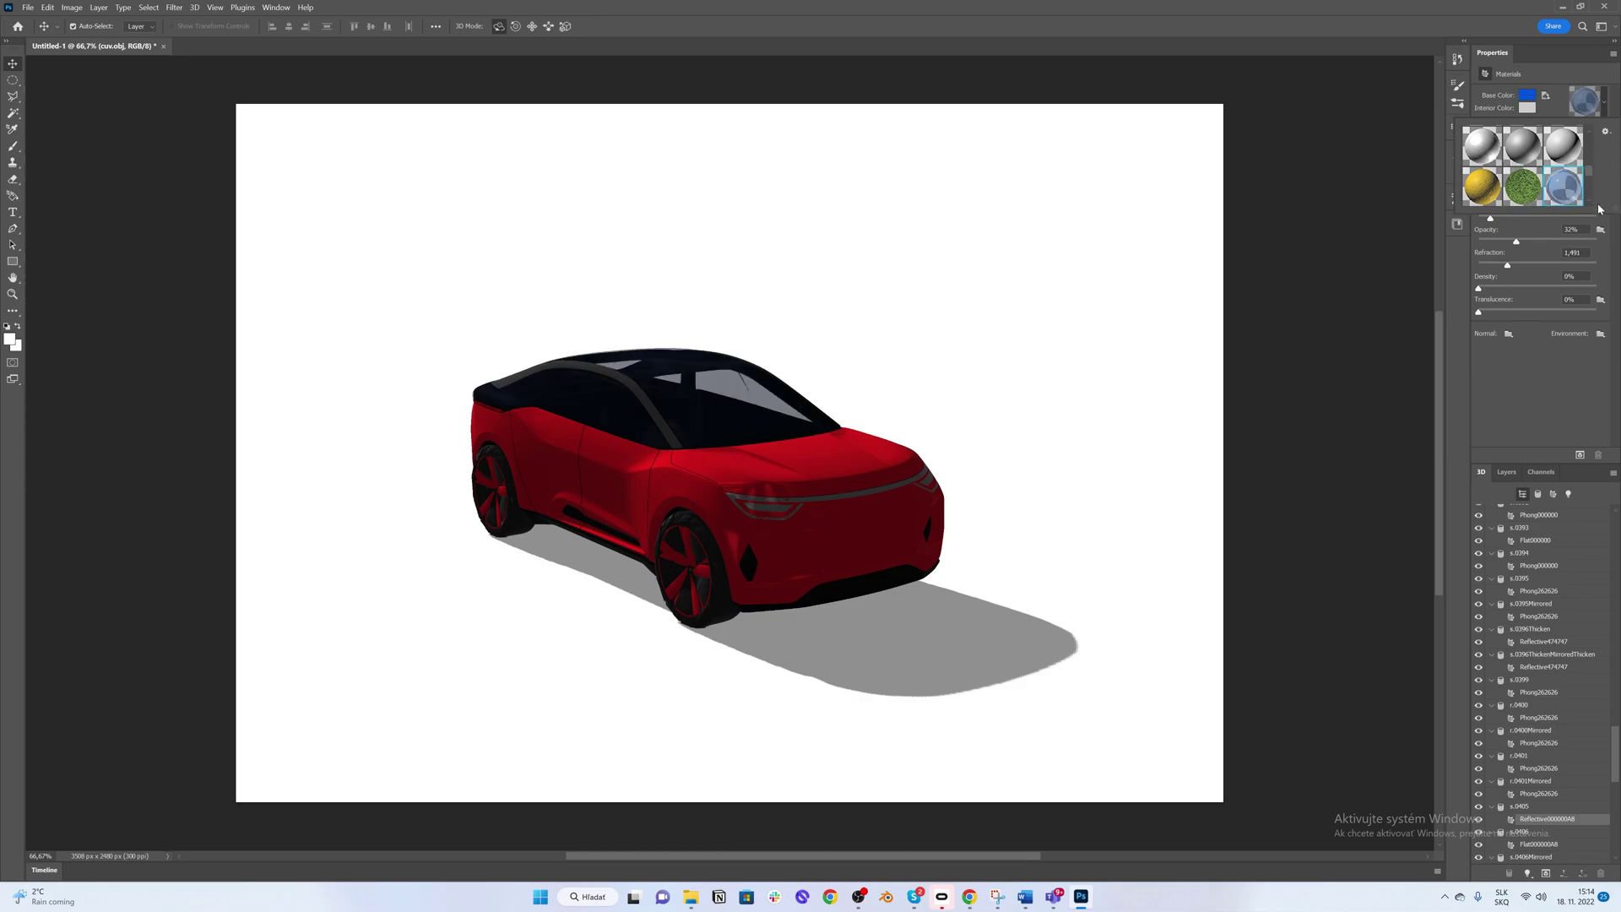
pyautogui.click(1540, 228)
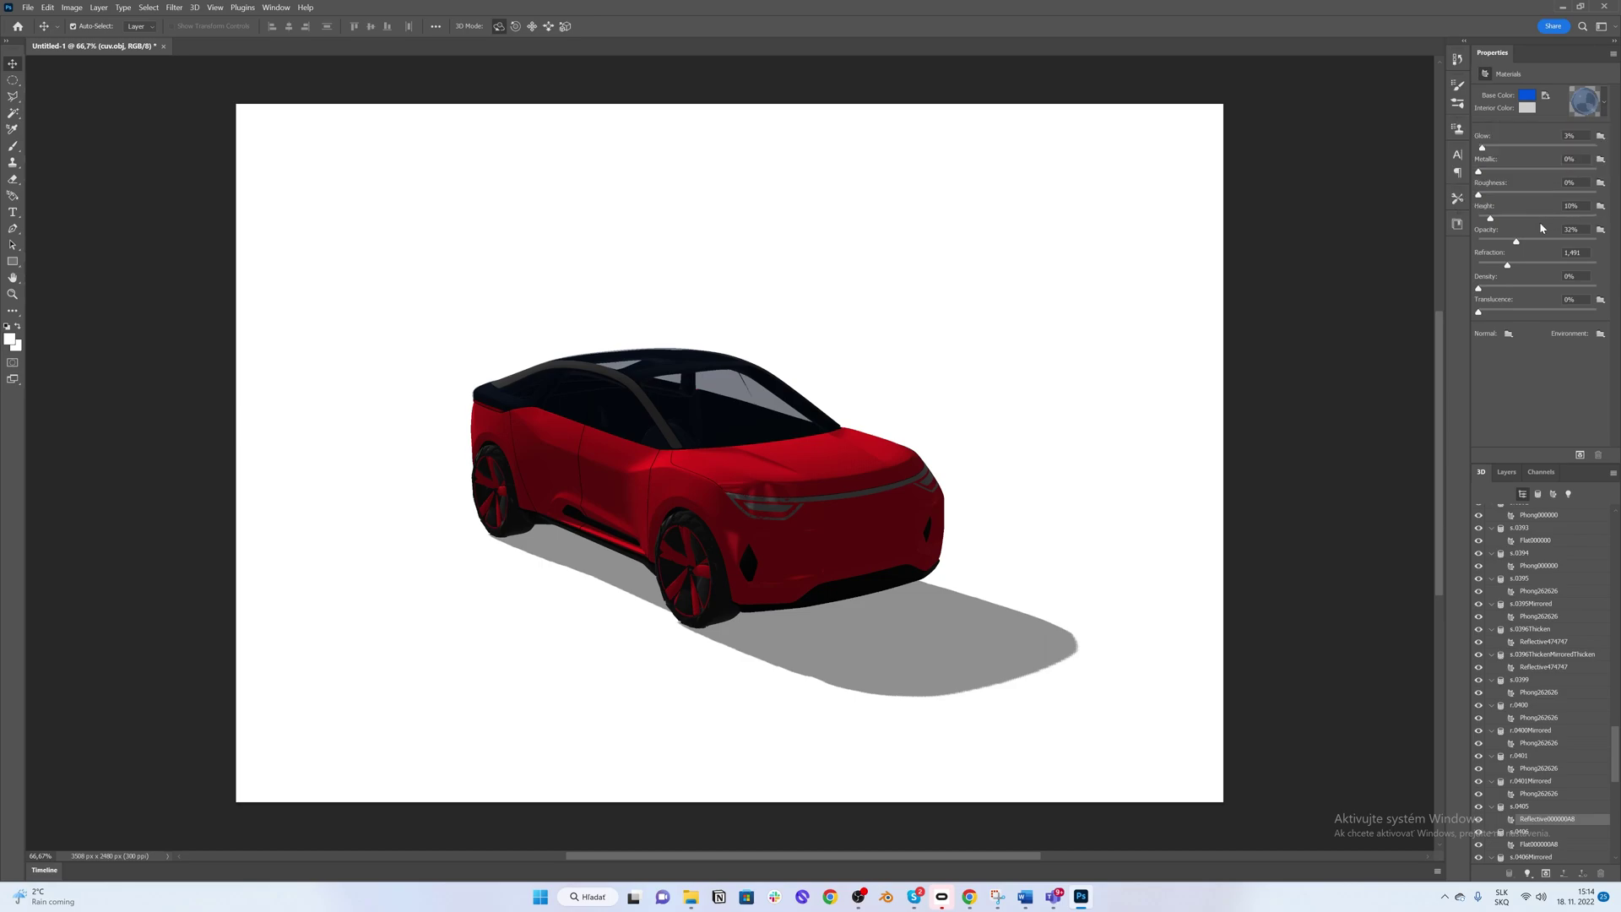
# Step: Give the glass a lighter blue base colour at +1 intensity, with slight glow and translucence
pyautogui.click(1529, 95)
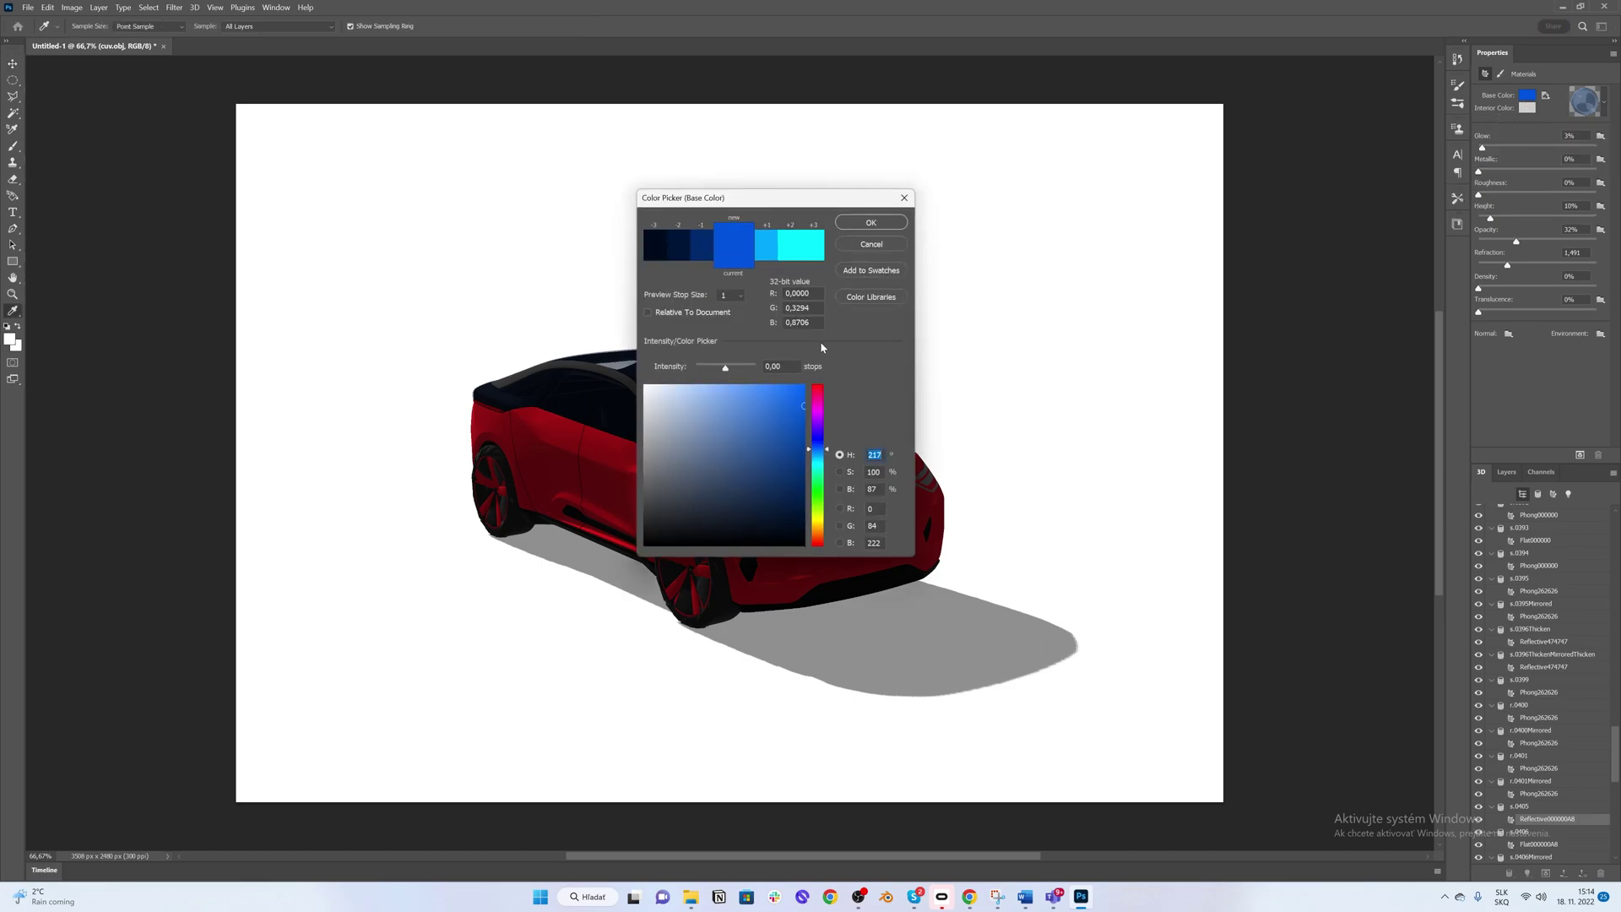
pyautogui.click(760, 254)
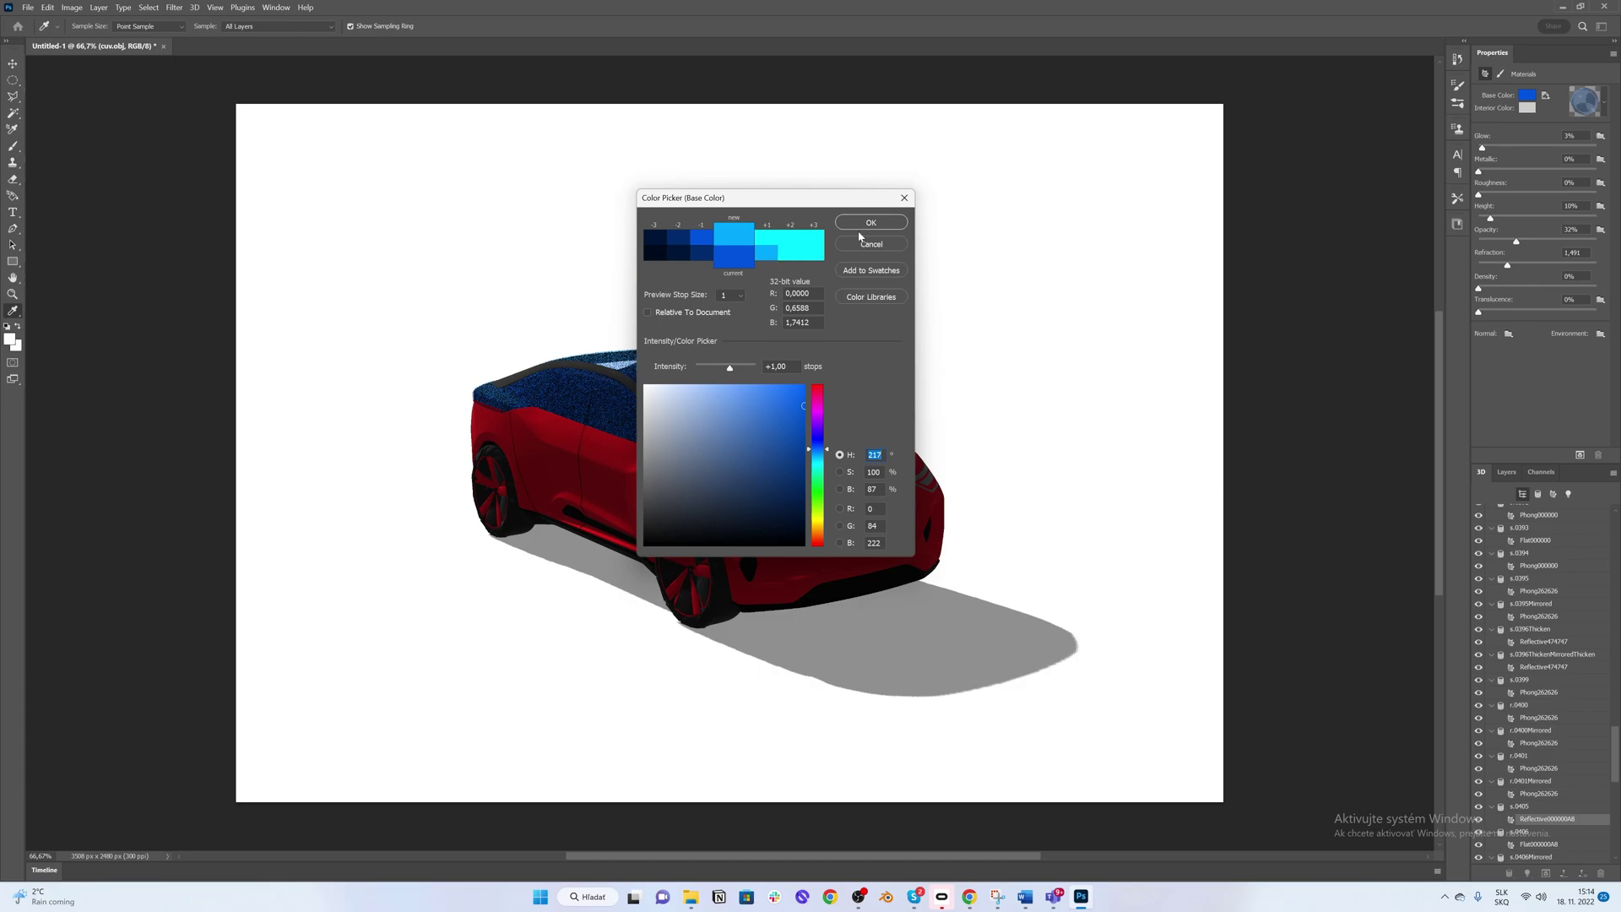
pyautogui.moveTo(770, 202); pyautogui.dragTo(1094, 173)
pyautogui.moveTo(1114, 377); pyautogui.dragTo(1092, 372)
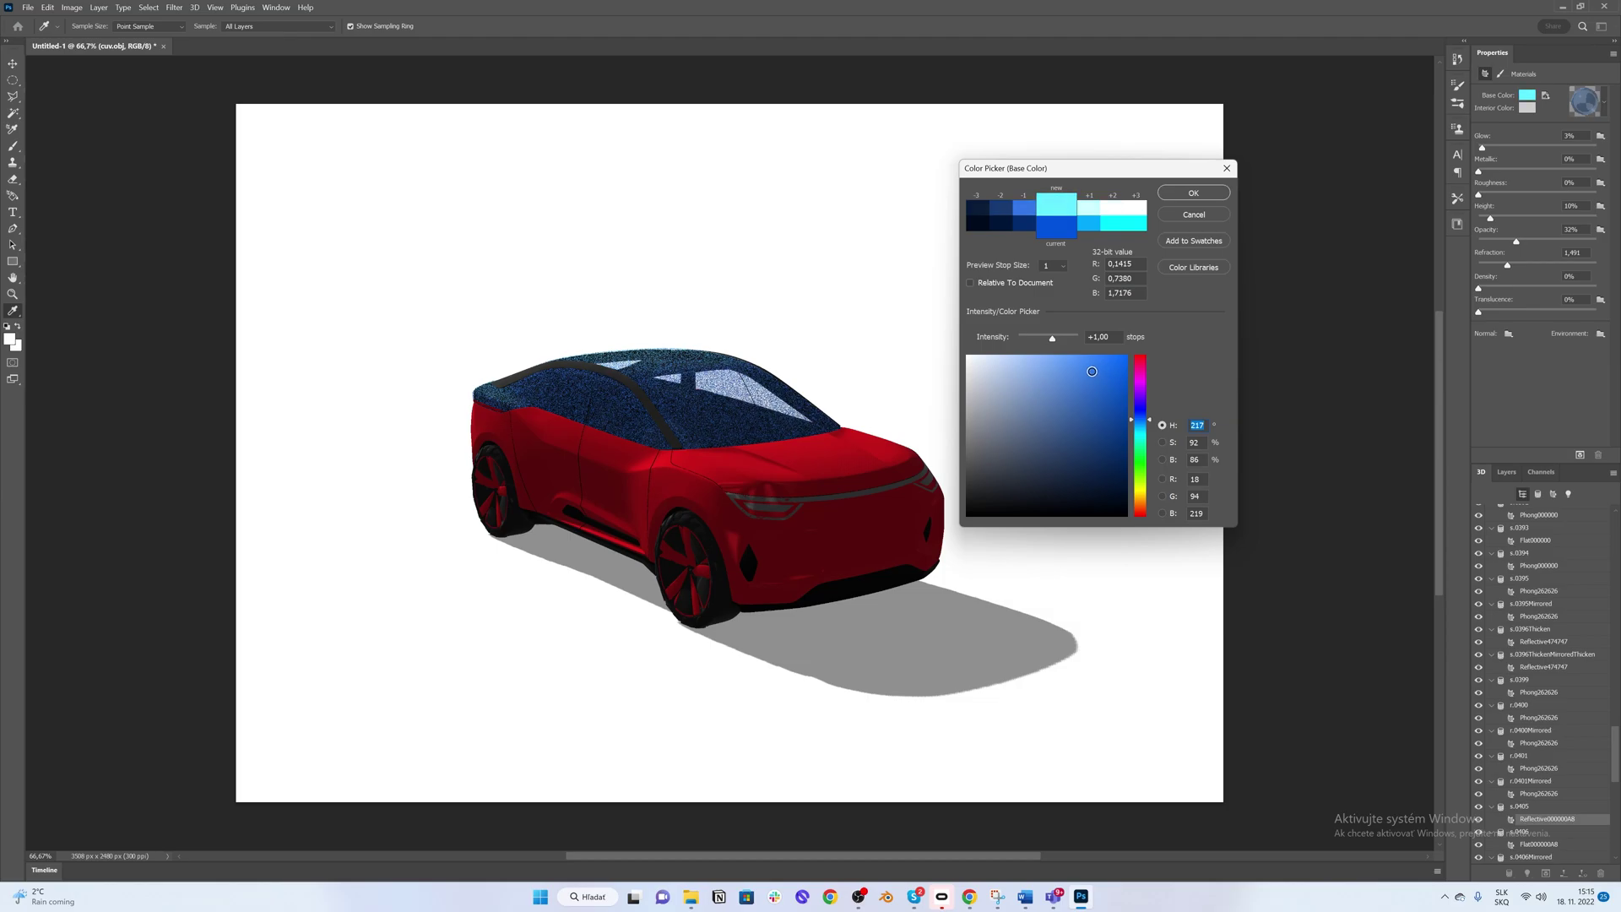
pyautogui.click(1172, 199)
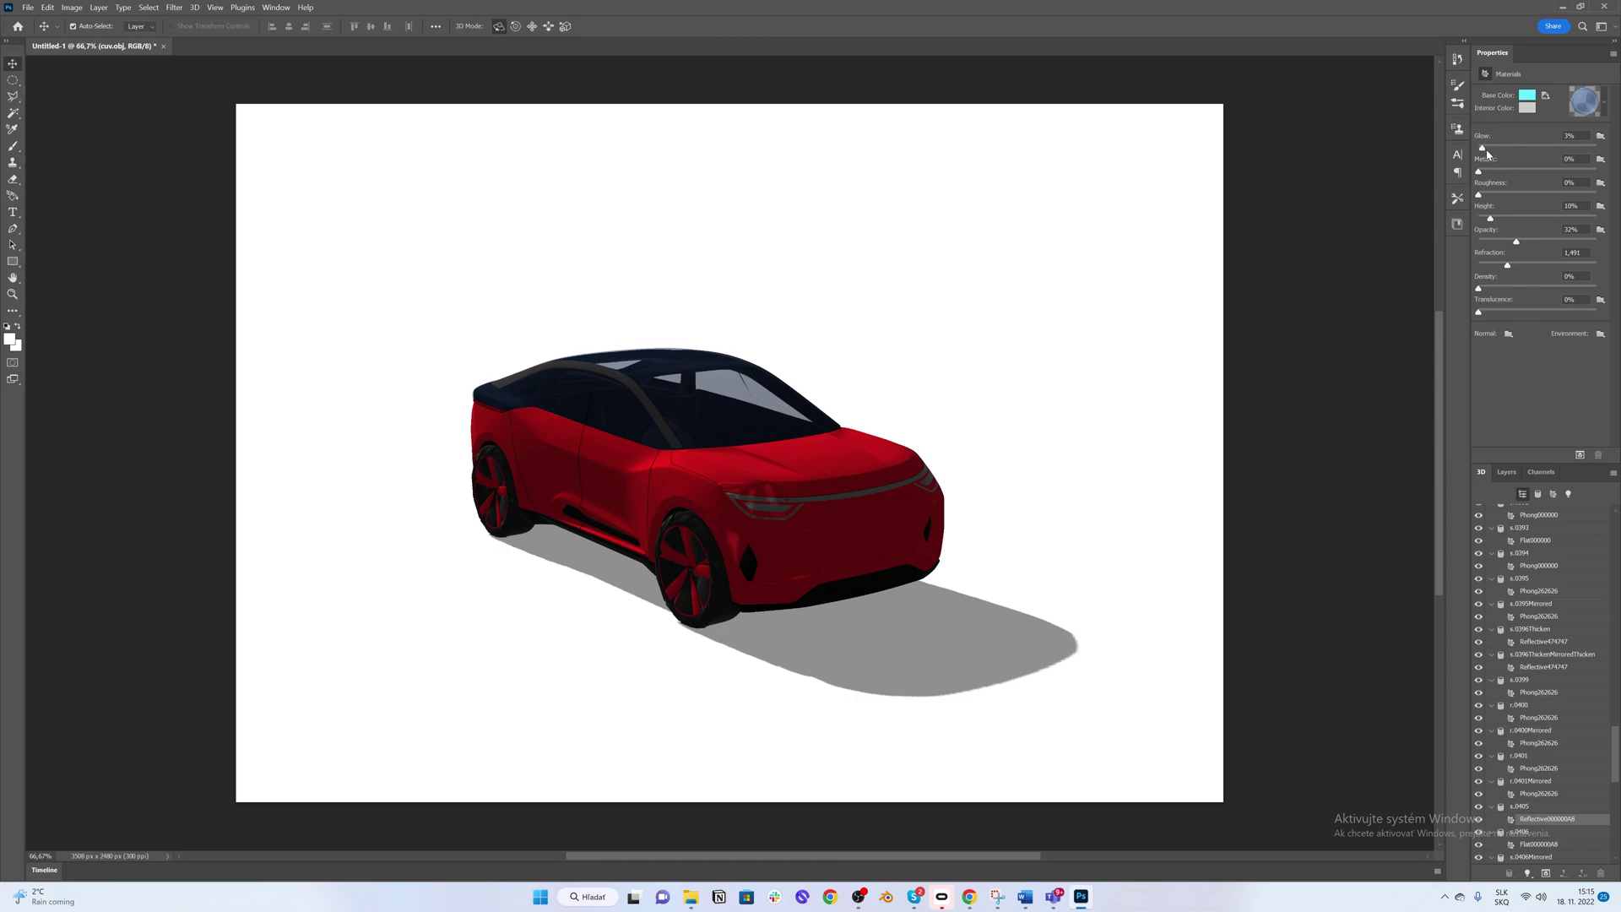
pyautogui.moveTo(1482, 149); pyautogui.dragTo(1486, 173)
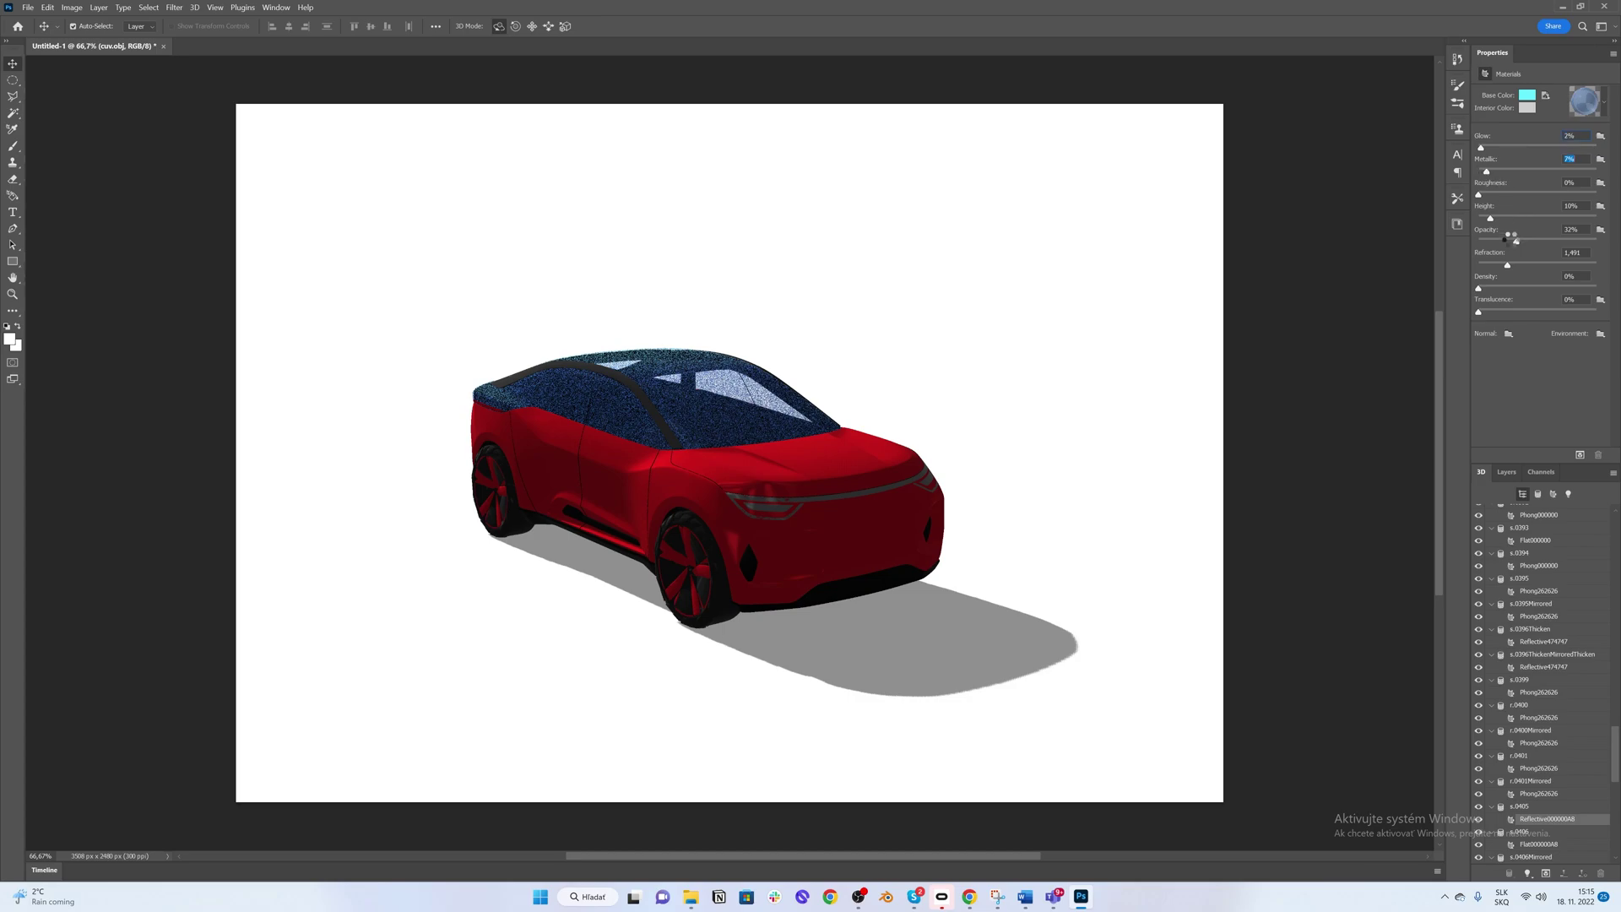
pyautogui.moveTo(1478, 313); pyautogui.dragTo(1483, 313)
pyautogui.moveTo(1488, 316); pyautogui.dragTo(1488, 315)
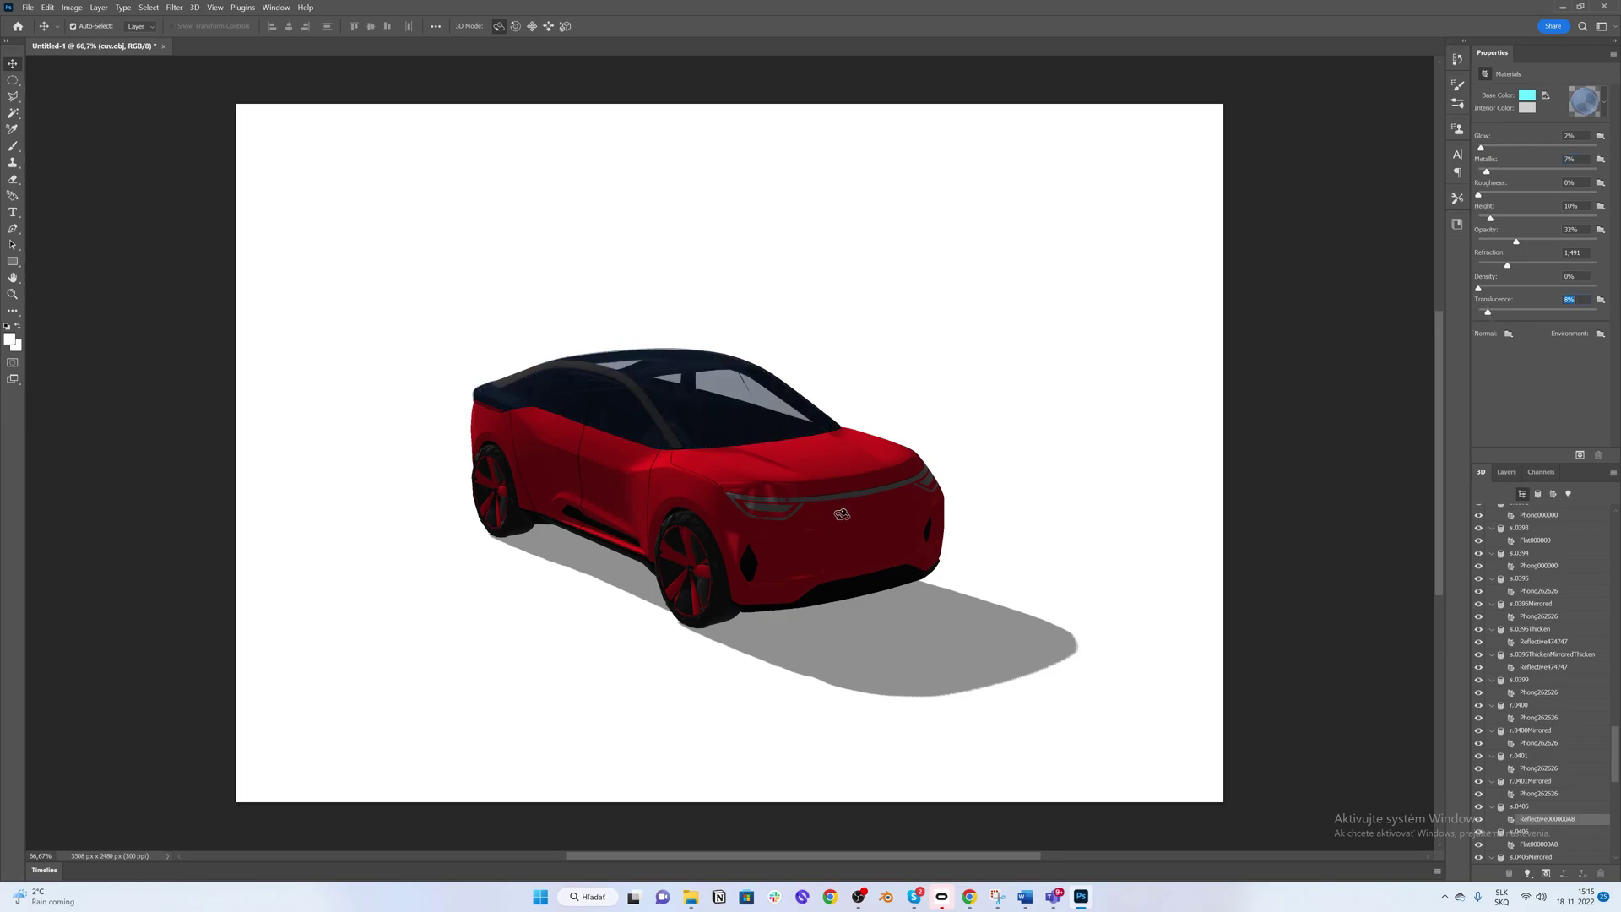
# Step: Select the FlatFFFFFF material of the front s.0415Thicken mesh
pyautogui.click(777, 498)
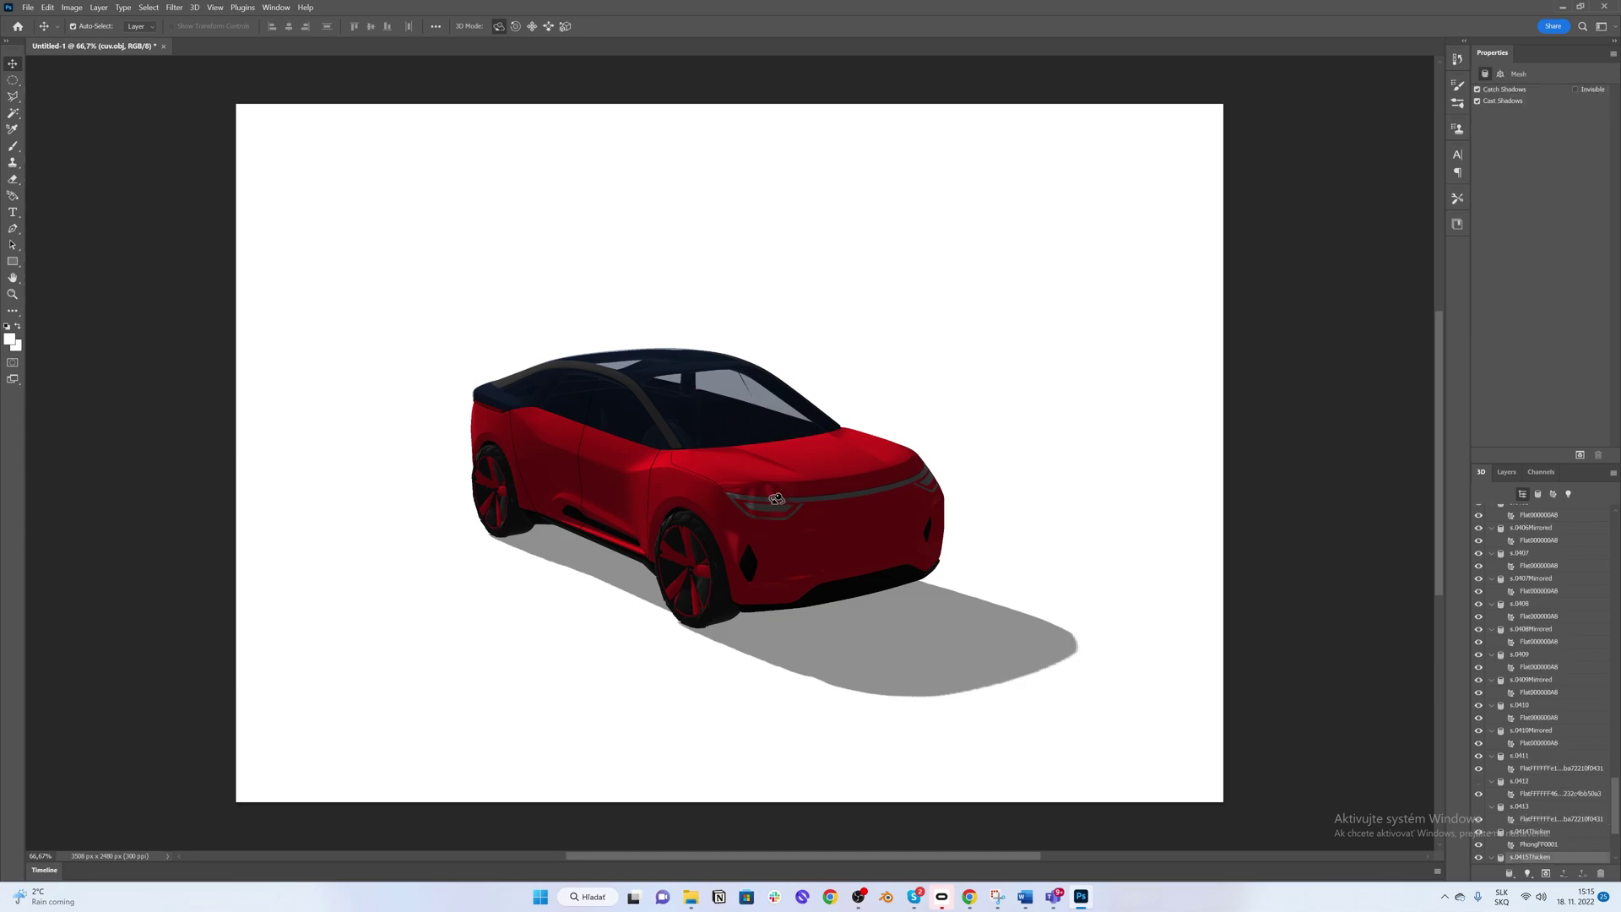
pyautogui.scroll(-2, 1525, 828)
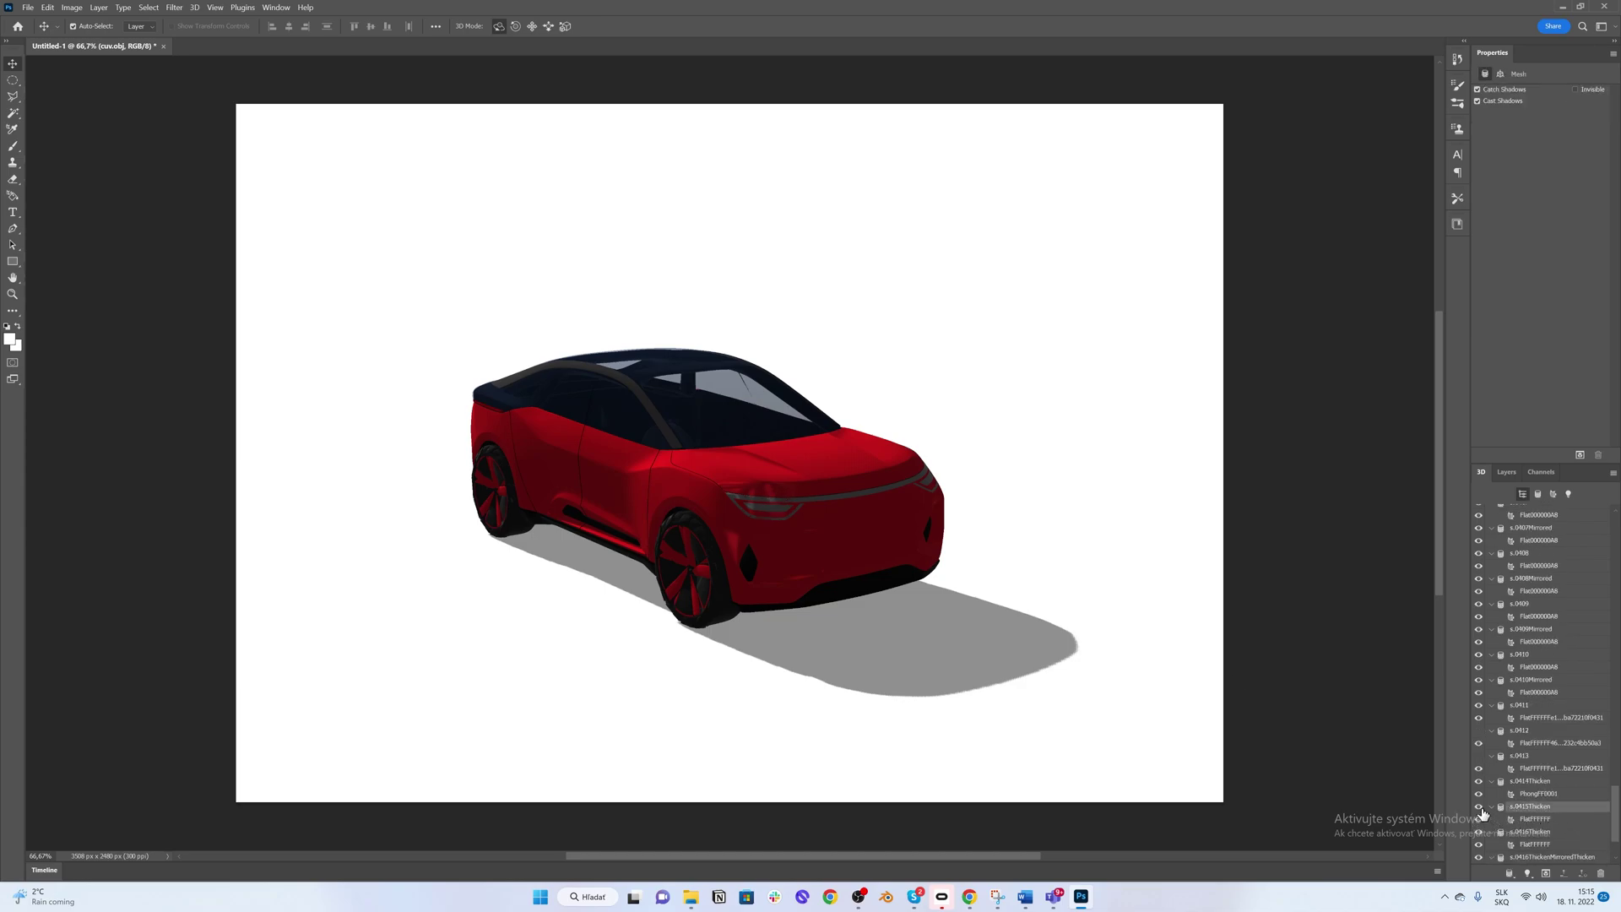
pyautogui.click(1478, 807)
pyautogui.click(1478, 809)
pyautogui.click(1520, 820)
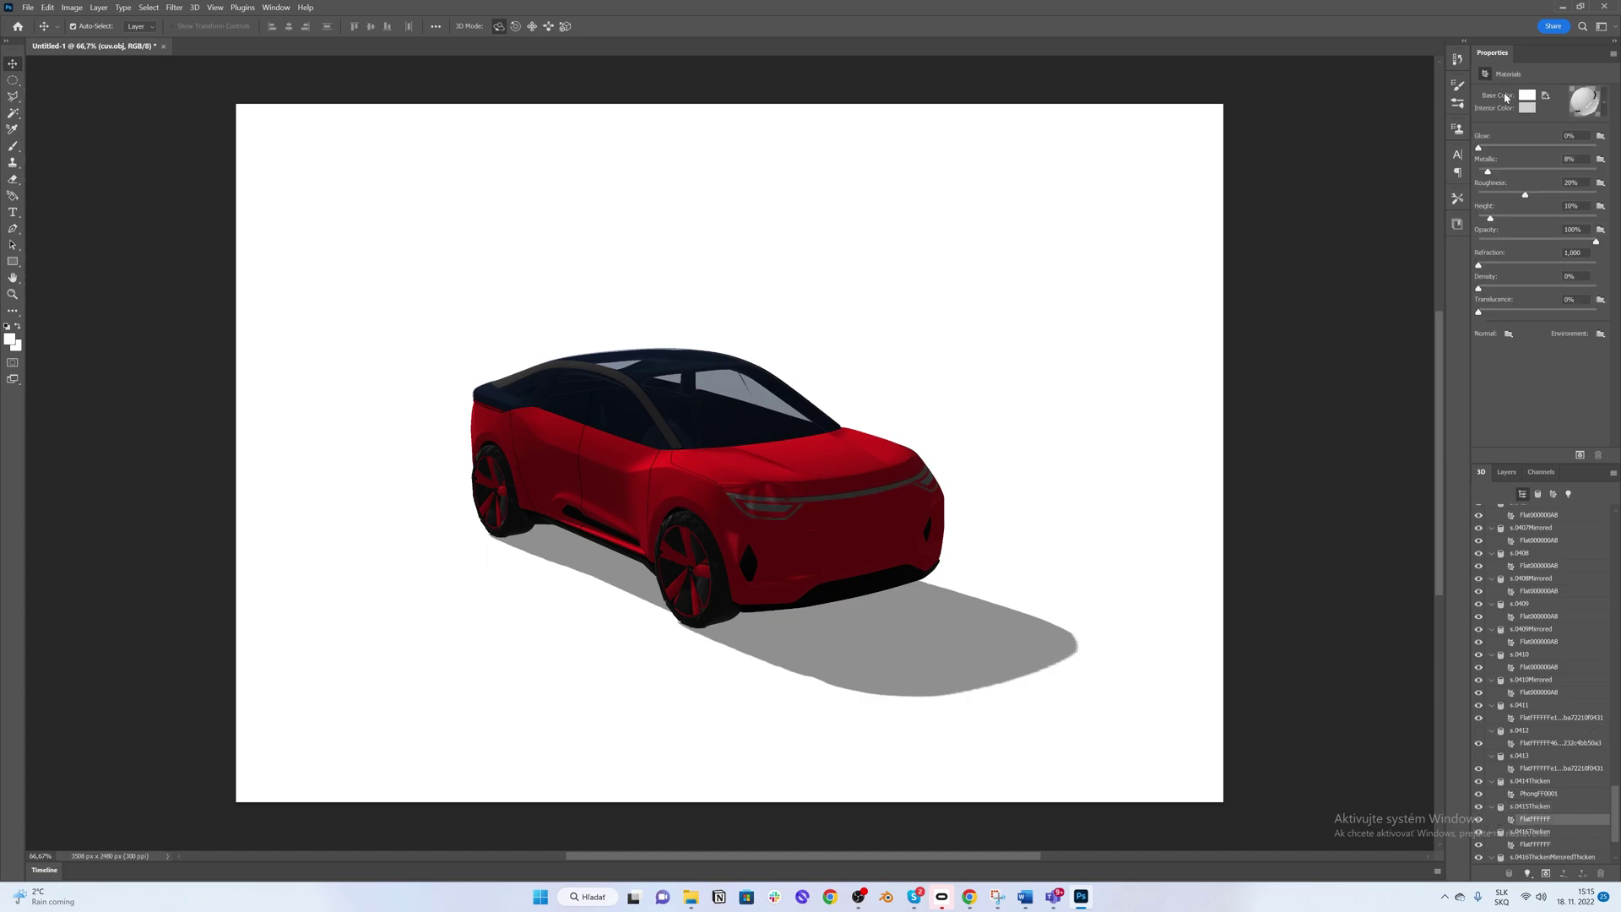
# Step: Apply the plain white material preset to the light-bar material
pyautogui.click(1581, 110)
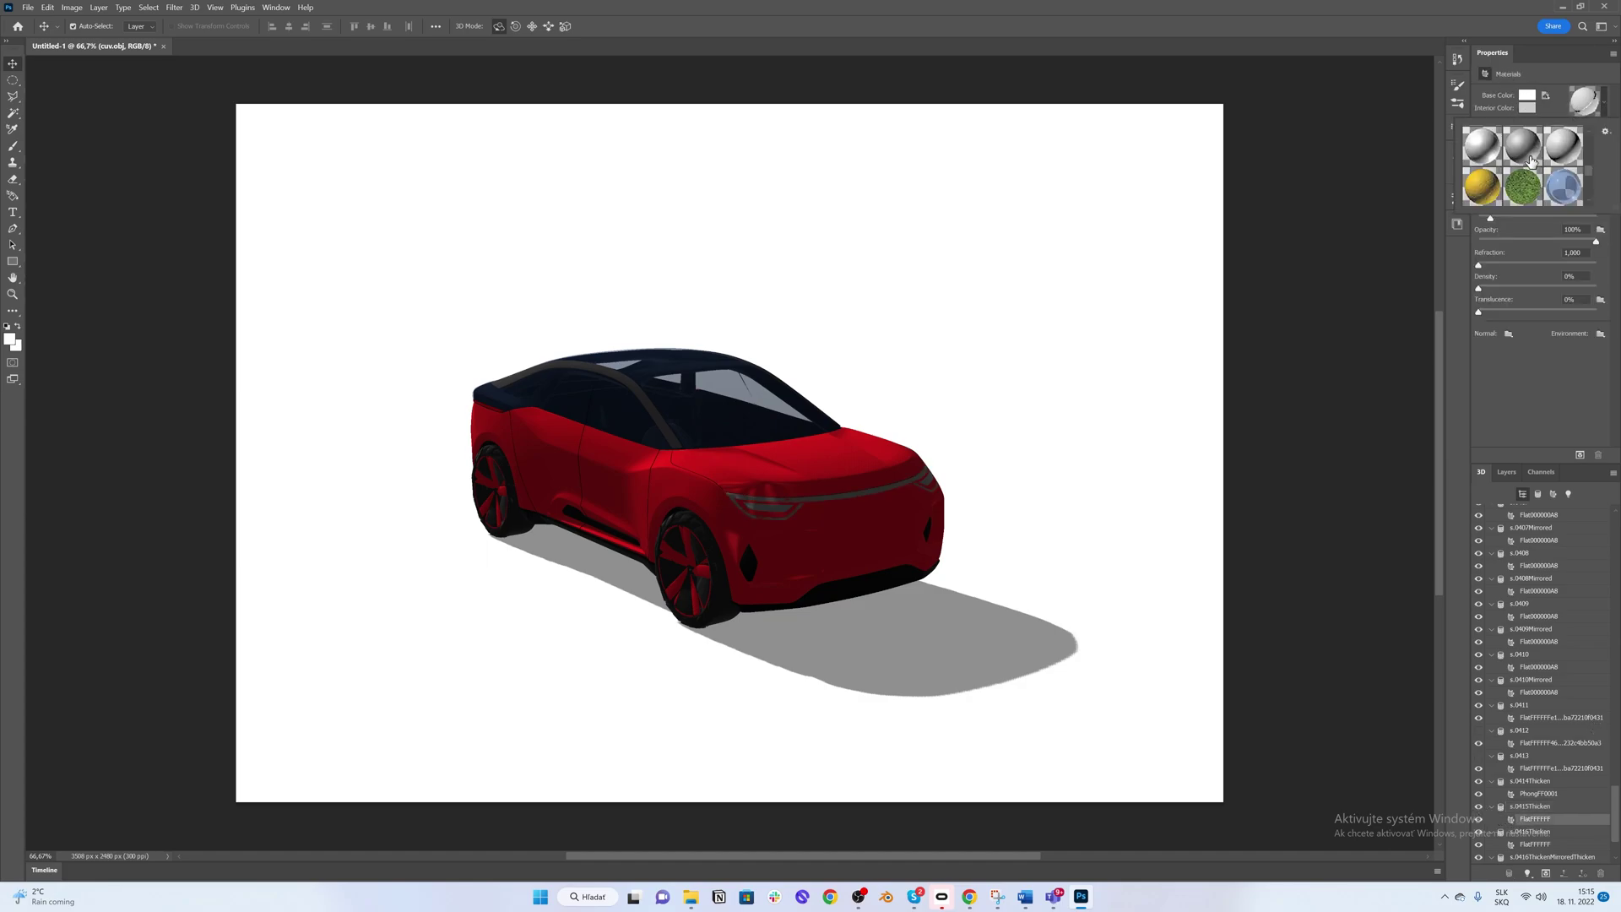
pyautogui.scroll(-6, 1531, 160)
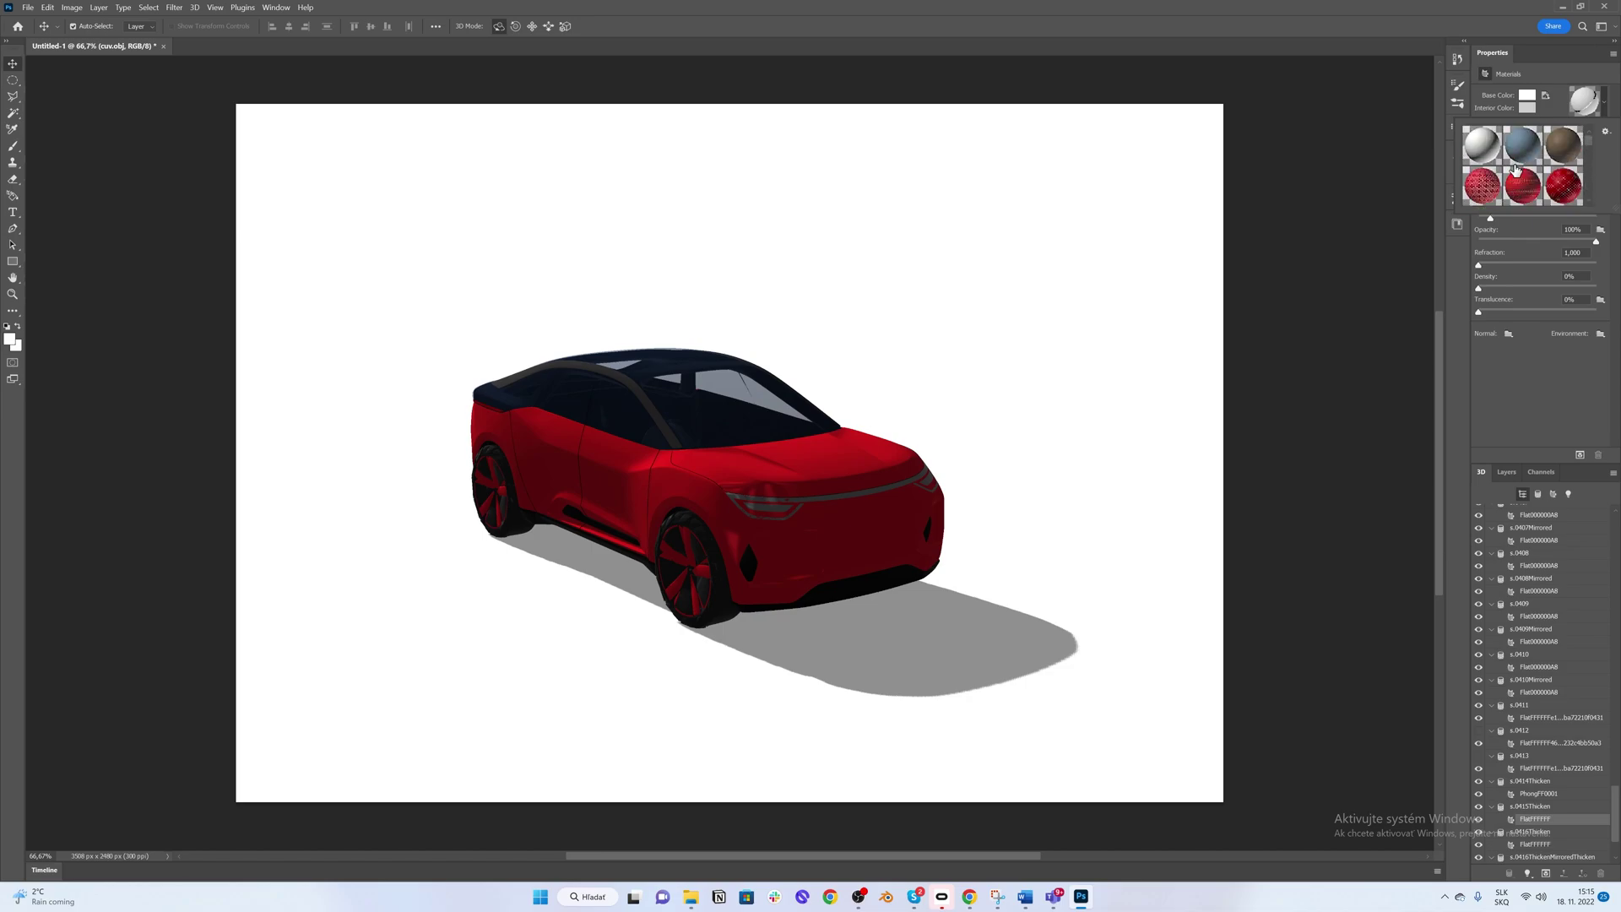
pyautogui.scroll(-4, 1516, 168)
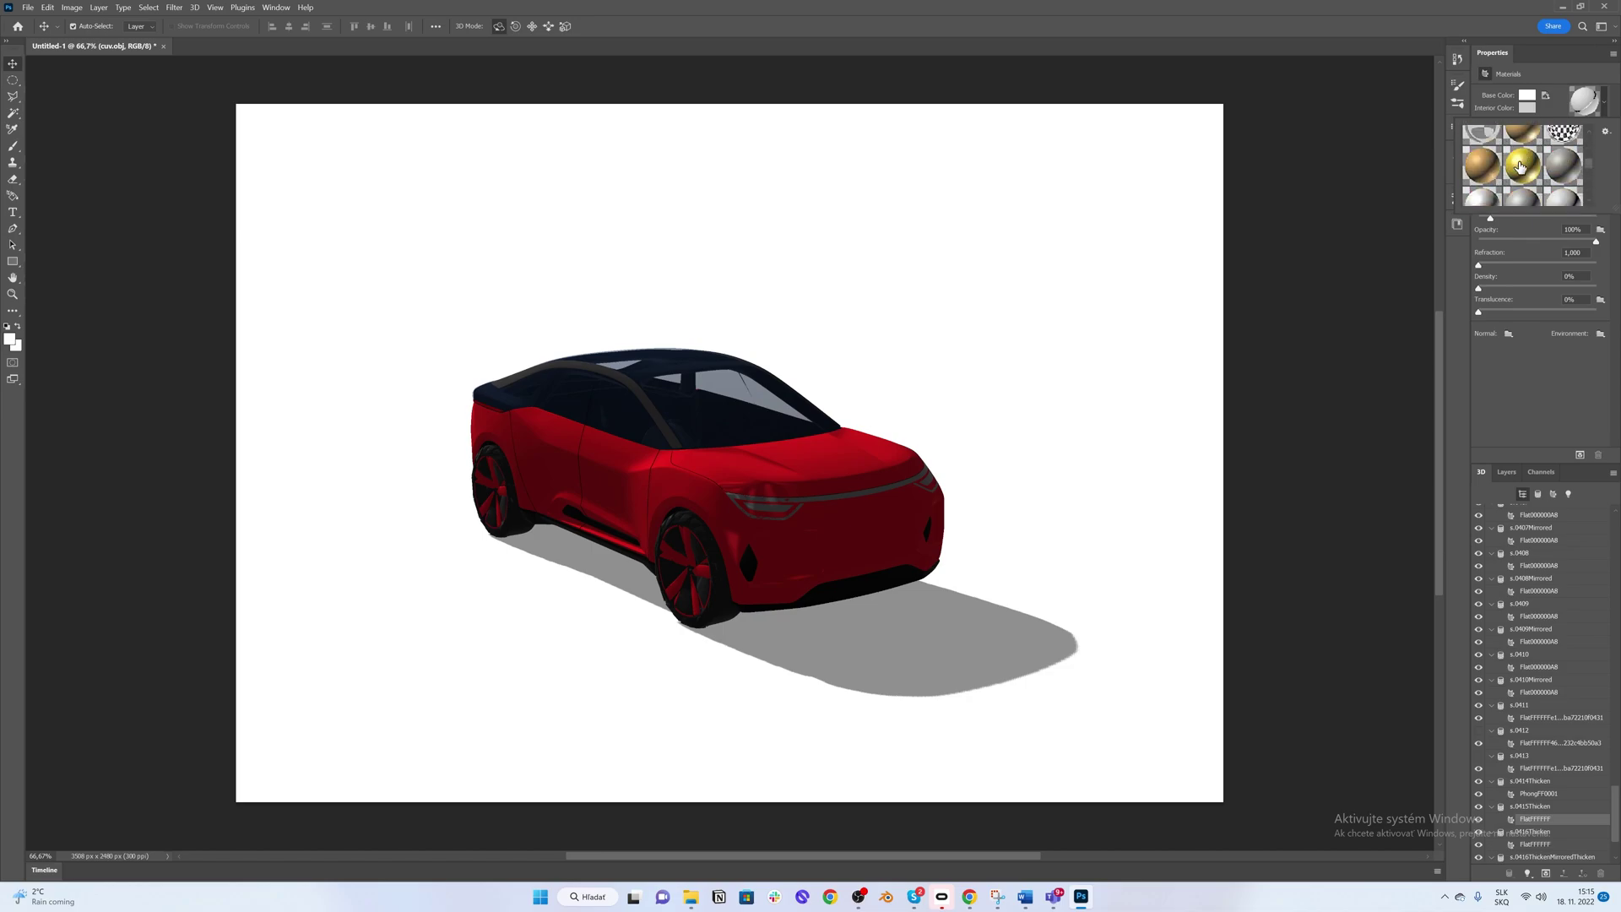
pyautogui.scroll(-1, 1528, 169)
pyautogui.click(1560, 170)
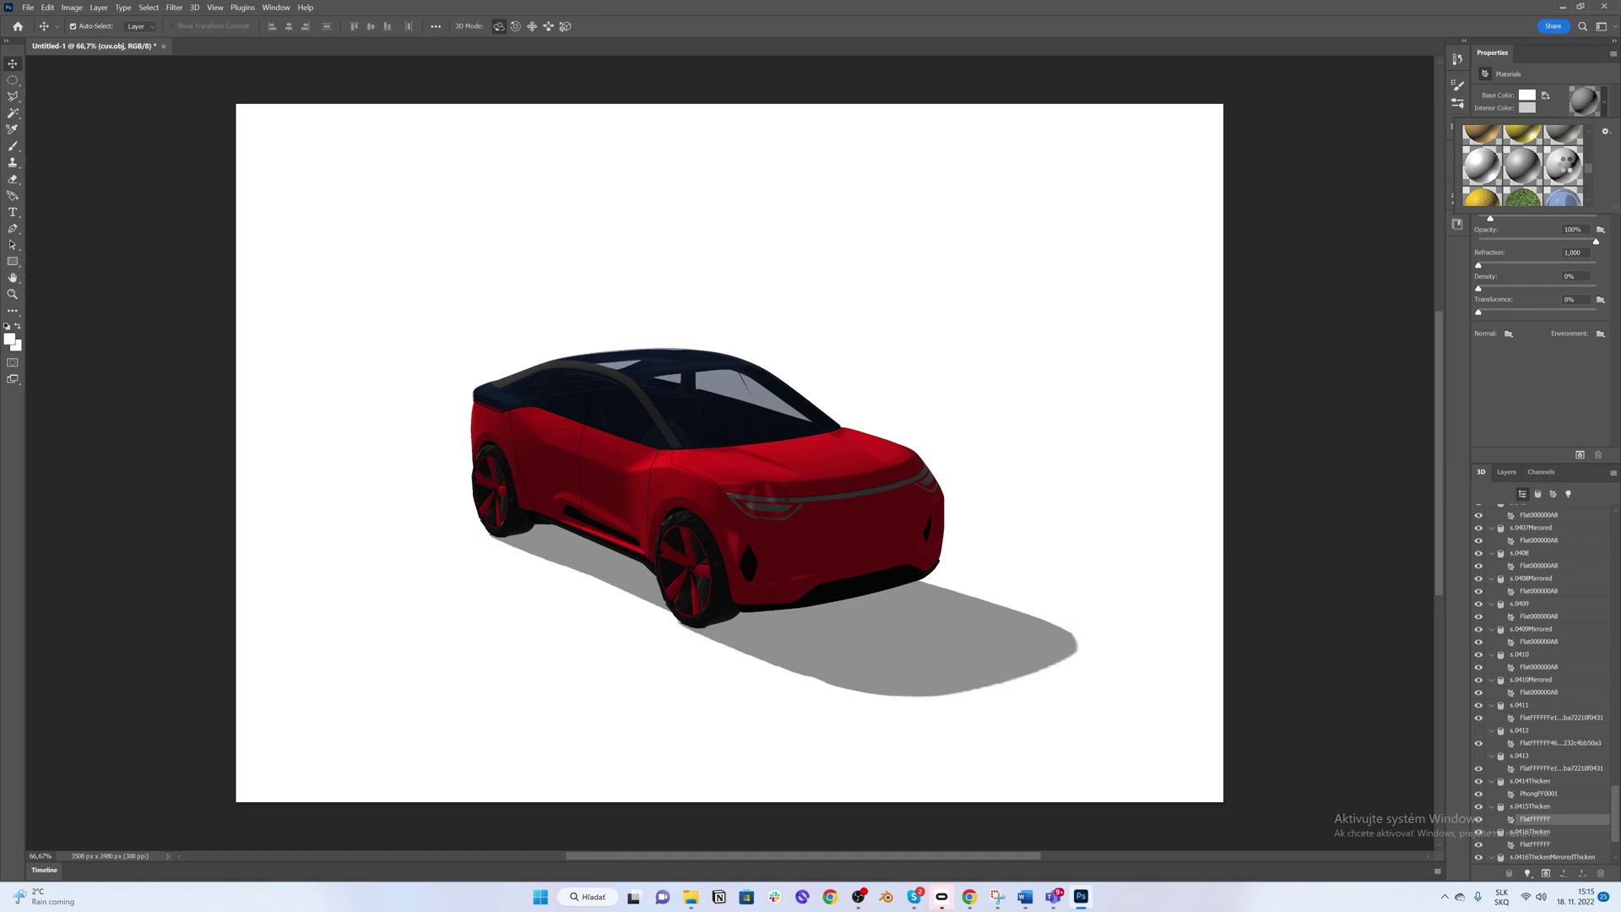
pyautogui.scroll(-2, 1566, 170)
pyautogui.scroll(-3, 1566, 169)
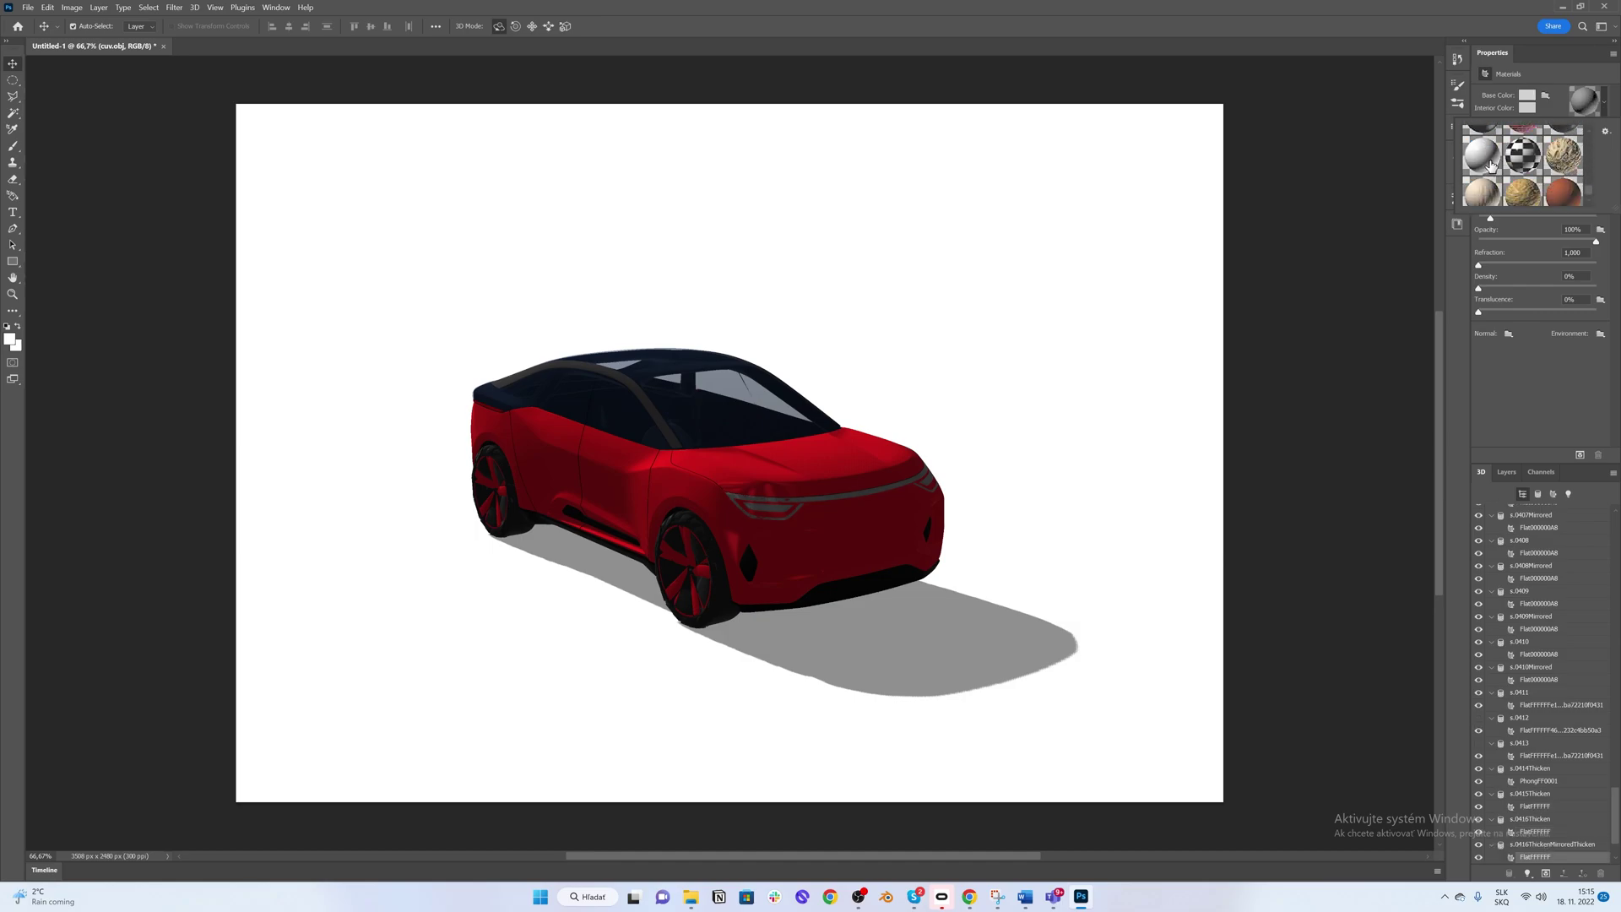
pyautogui.click(1482, 157)
# Step: Set the base colour to pure white 255, 255, 255, with strong glow and slight metallic
pyautogui.click(1528, 100)
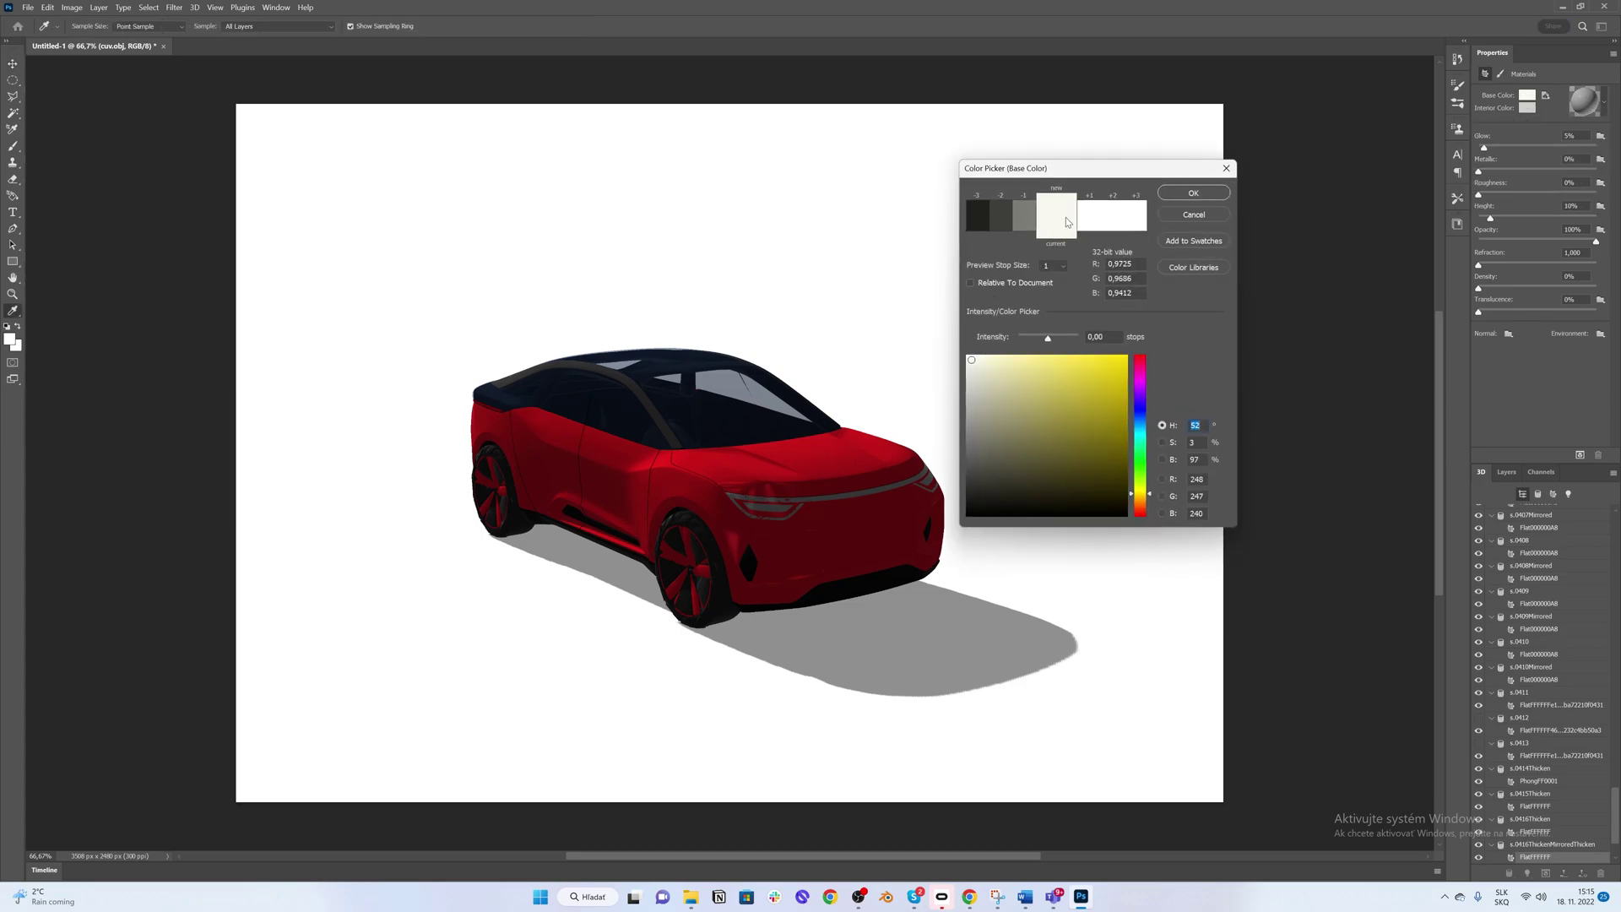
pyautogui.moveTo(969, 358); pyautogui.dragTo(958, 348)
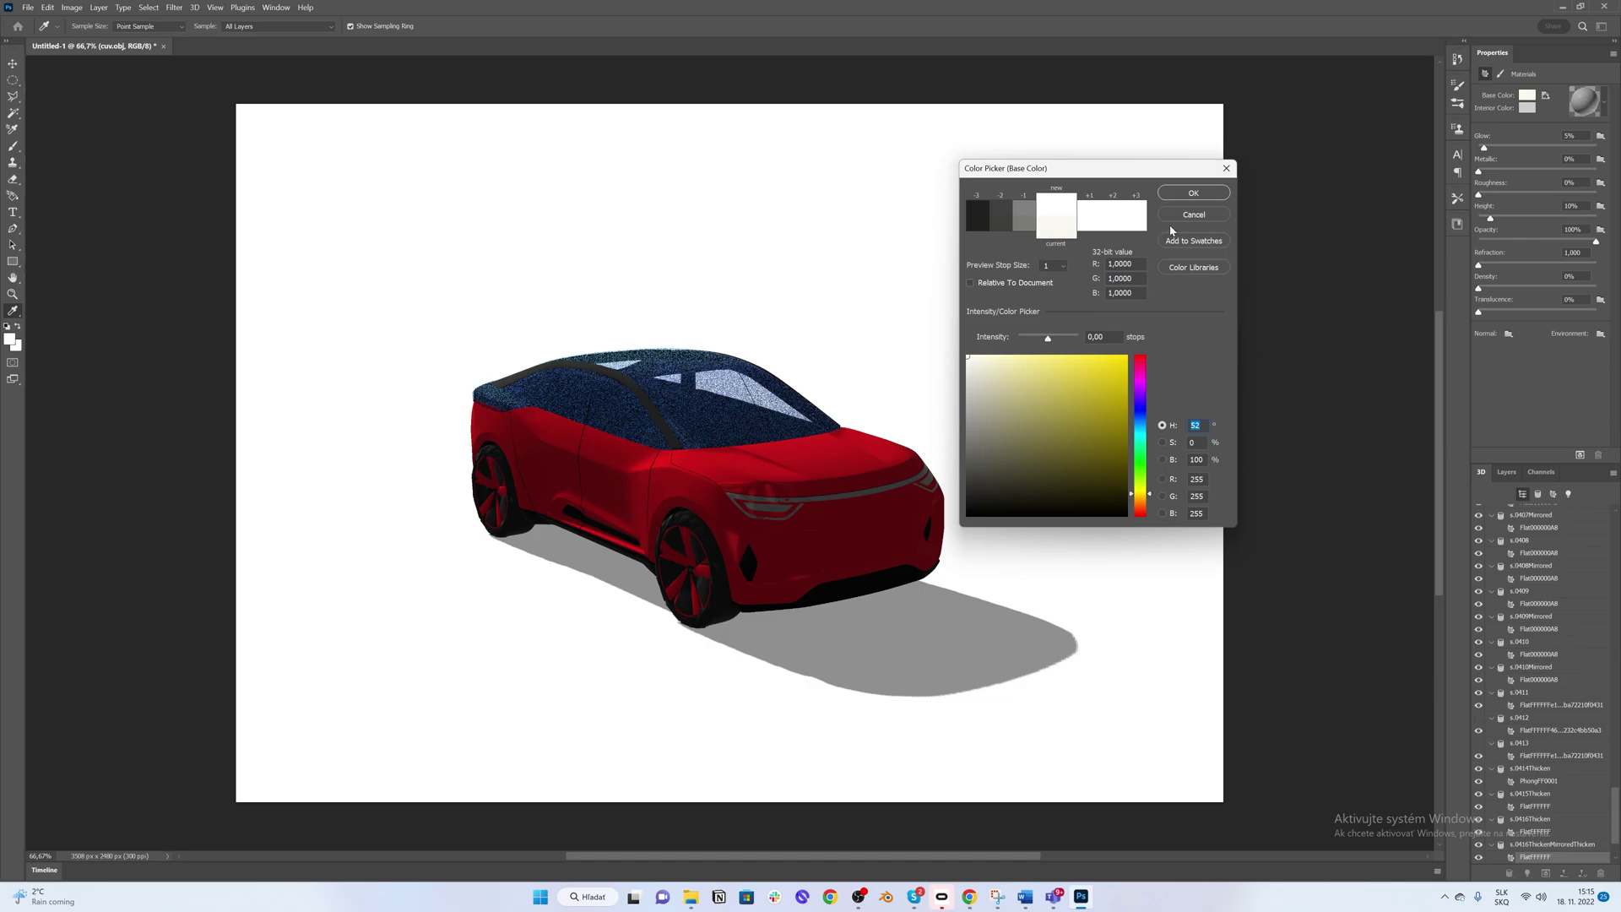
pyautogui.click(1192, 195)
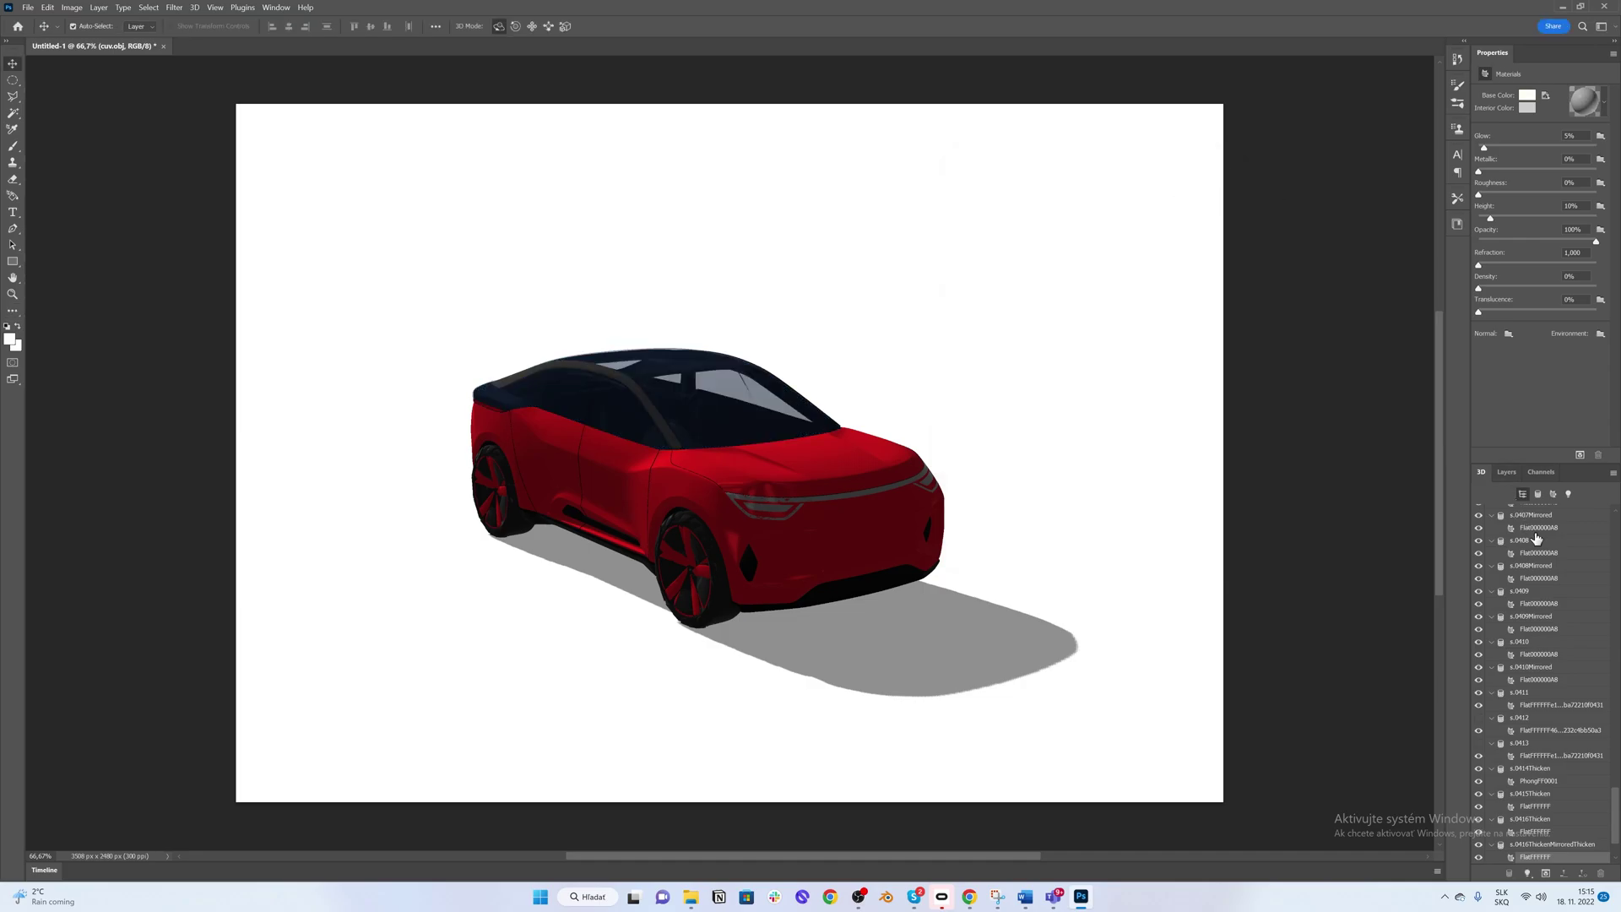
pyautogui.click(1479, 858)
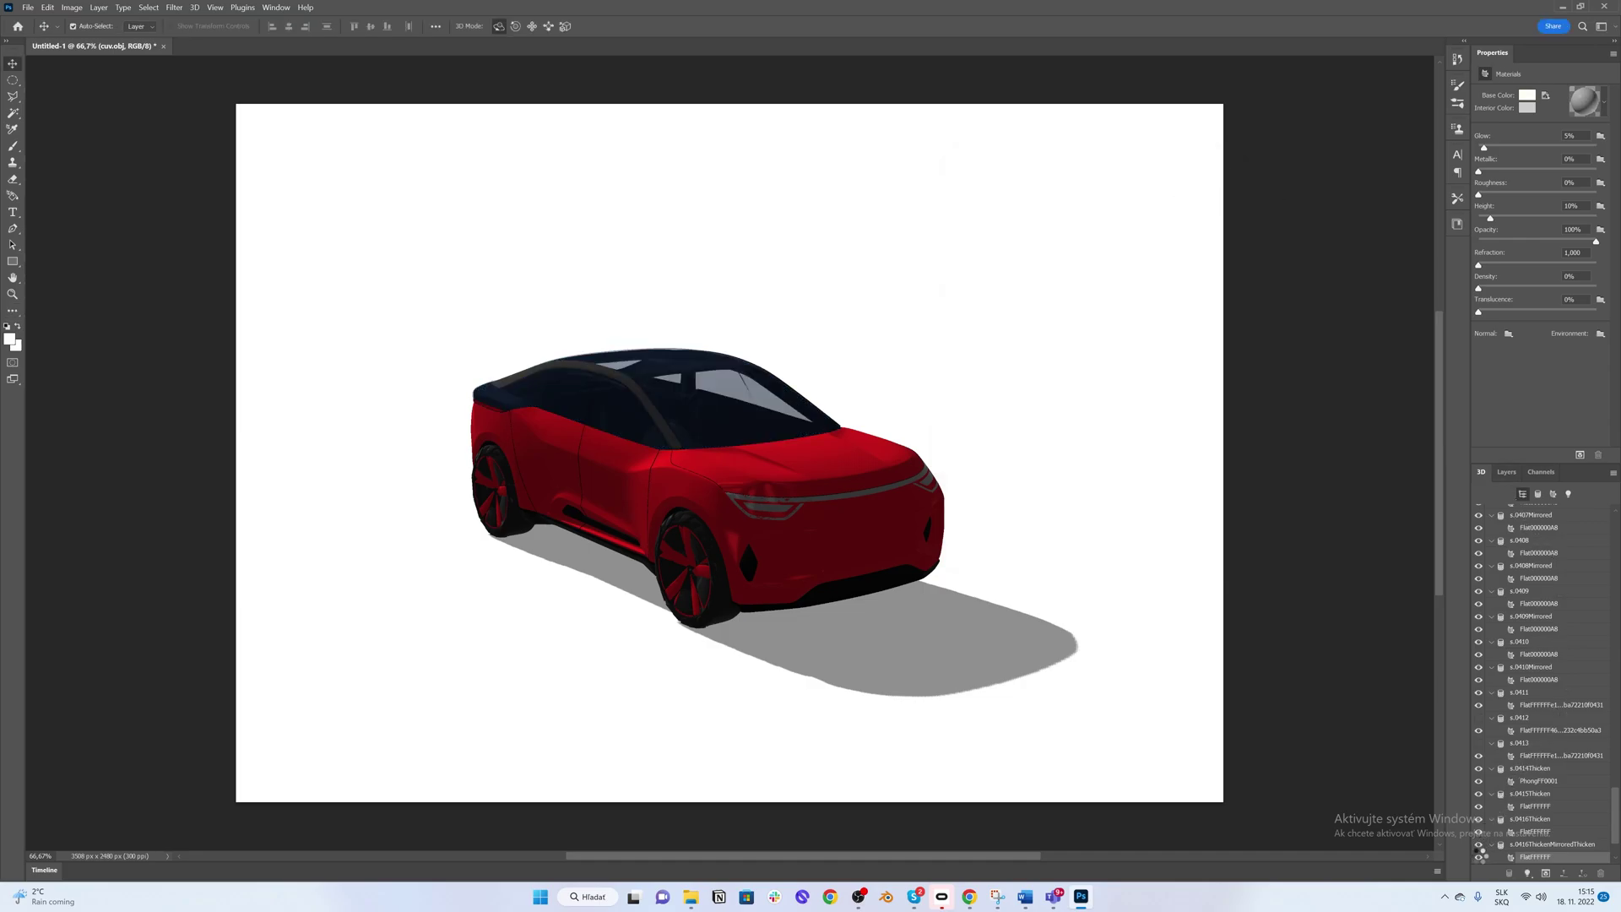
pyautogui.click(1479, 858)
pyautogui.moveTo(1484, 147); pyautogui.dragTo(1609, 157)
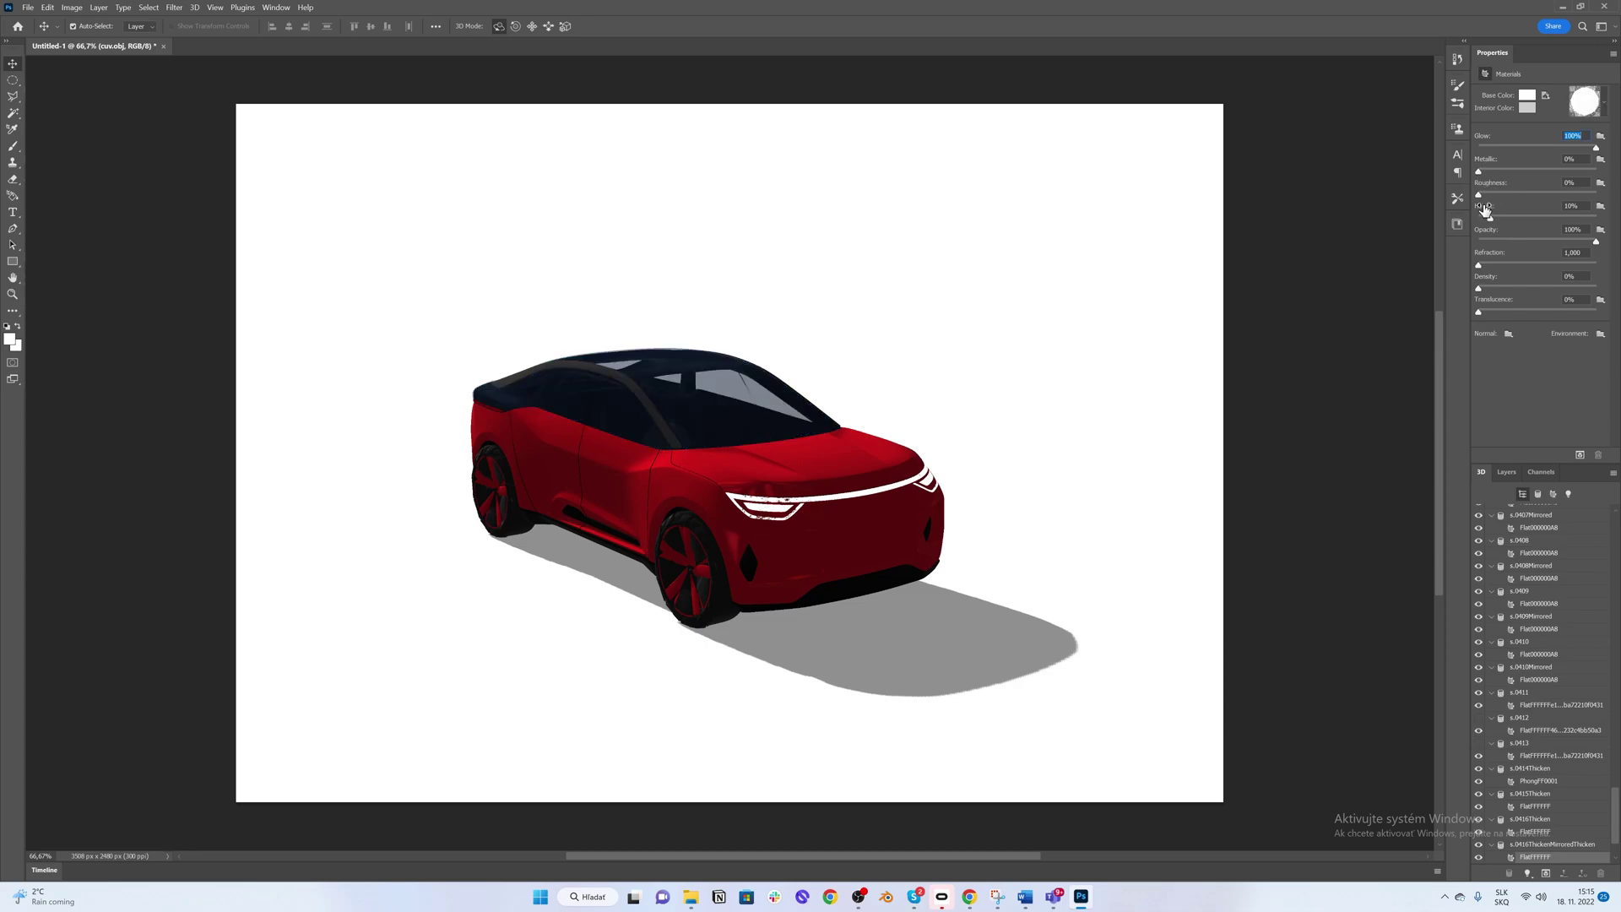
pyautogui.moveTo(1482, 173); pyautogui.dragTo(1499, 174)
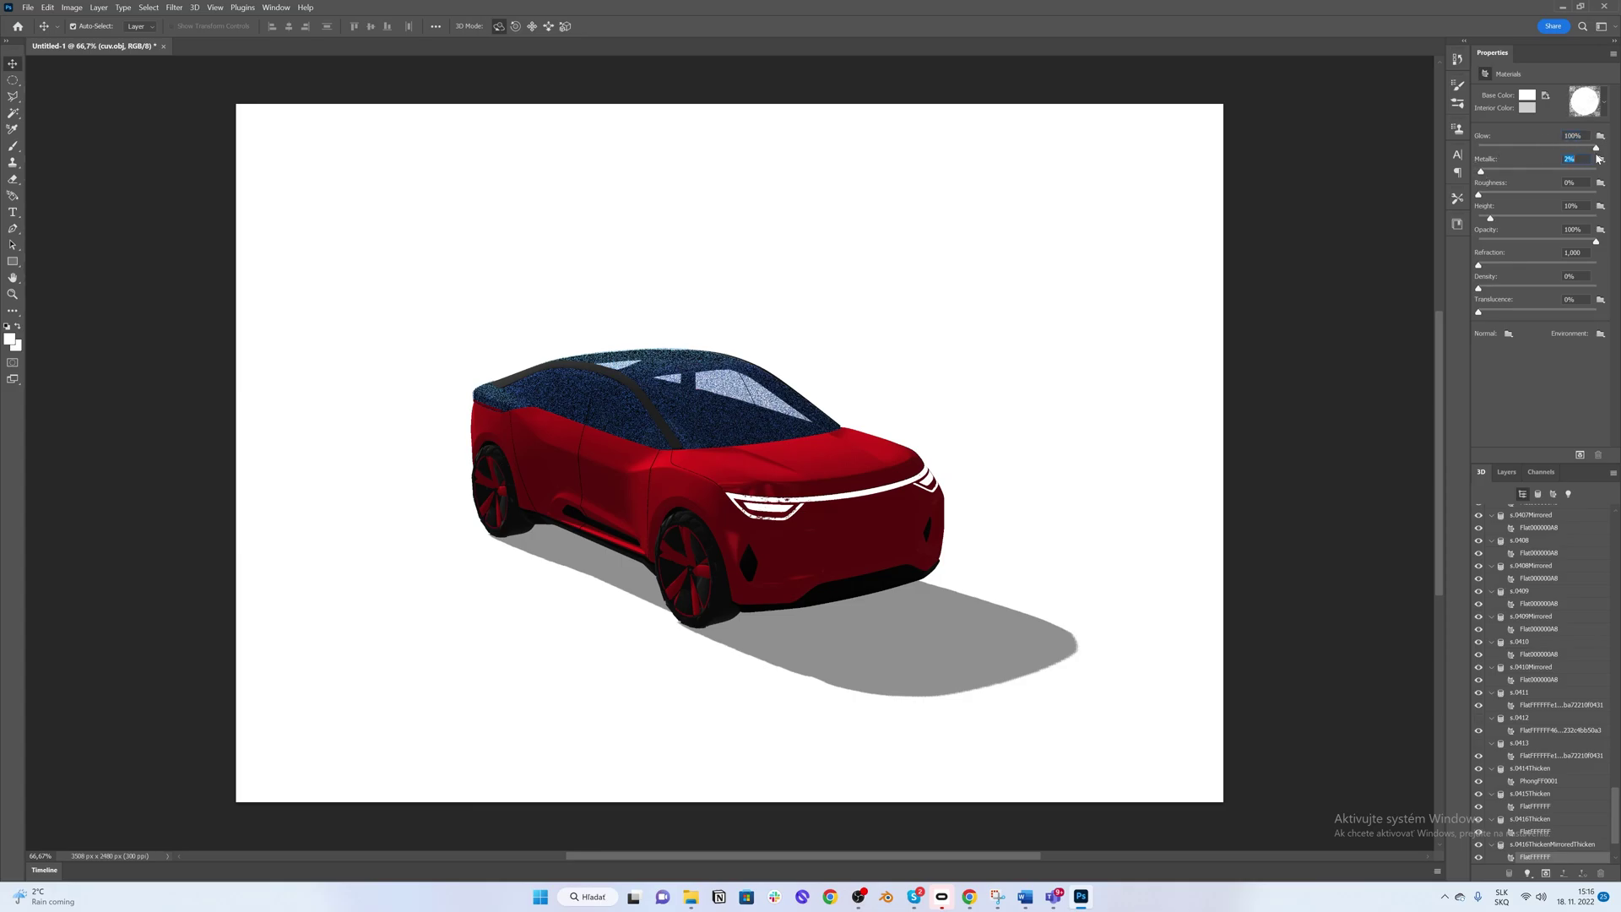
# Step: Filter the 3D panel to lights and raise Infinite Light 1's intensity
pyautogui.click(1604, 108)
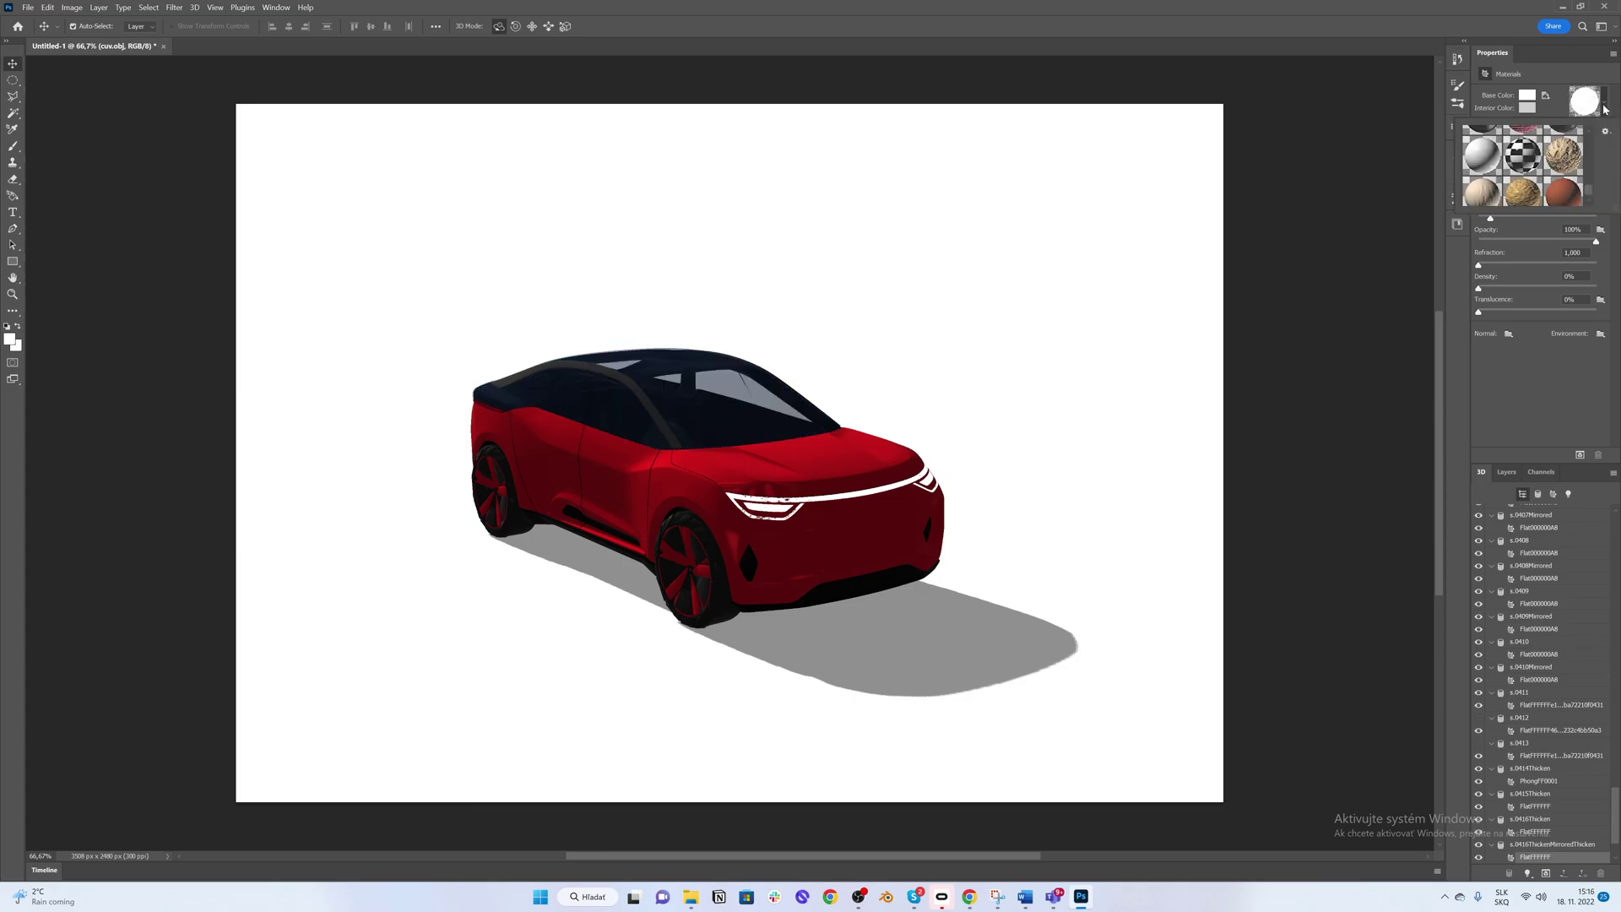
pyautogui.click(1567, 509)
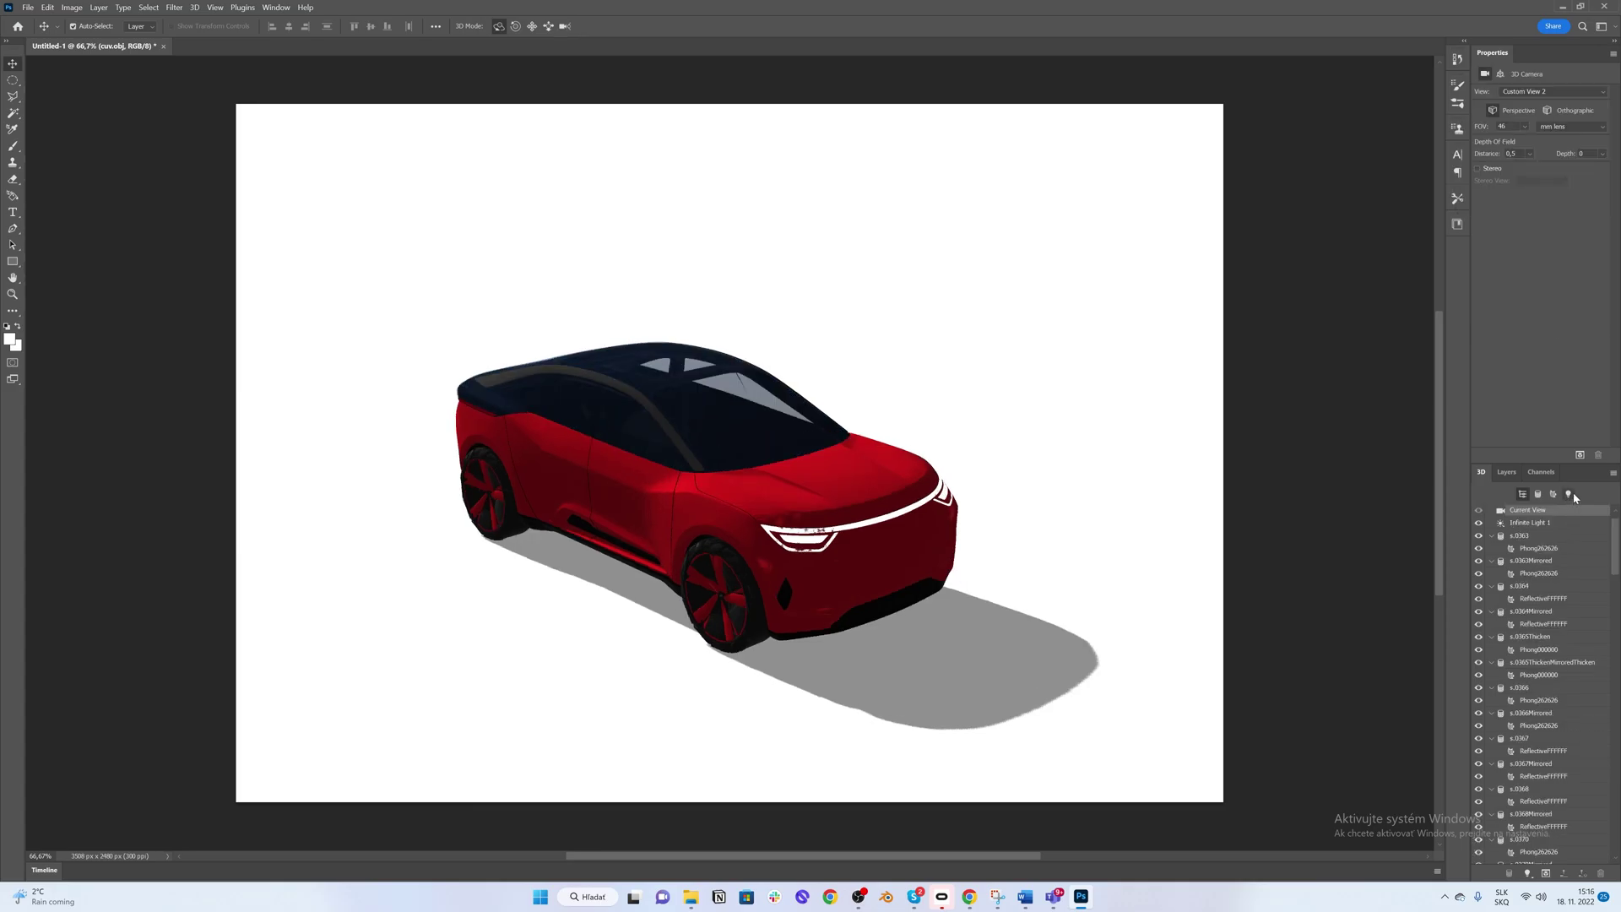
pyautogui.click(1571, 494)
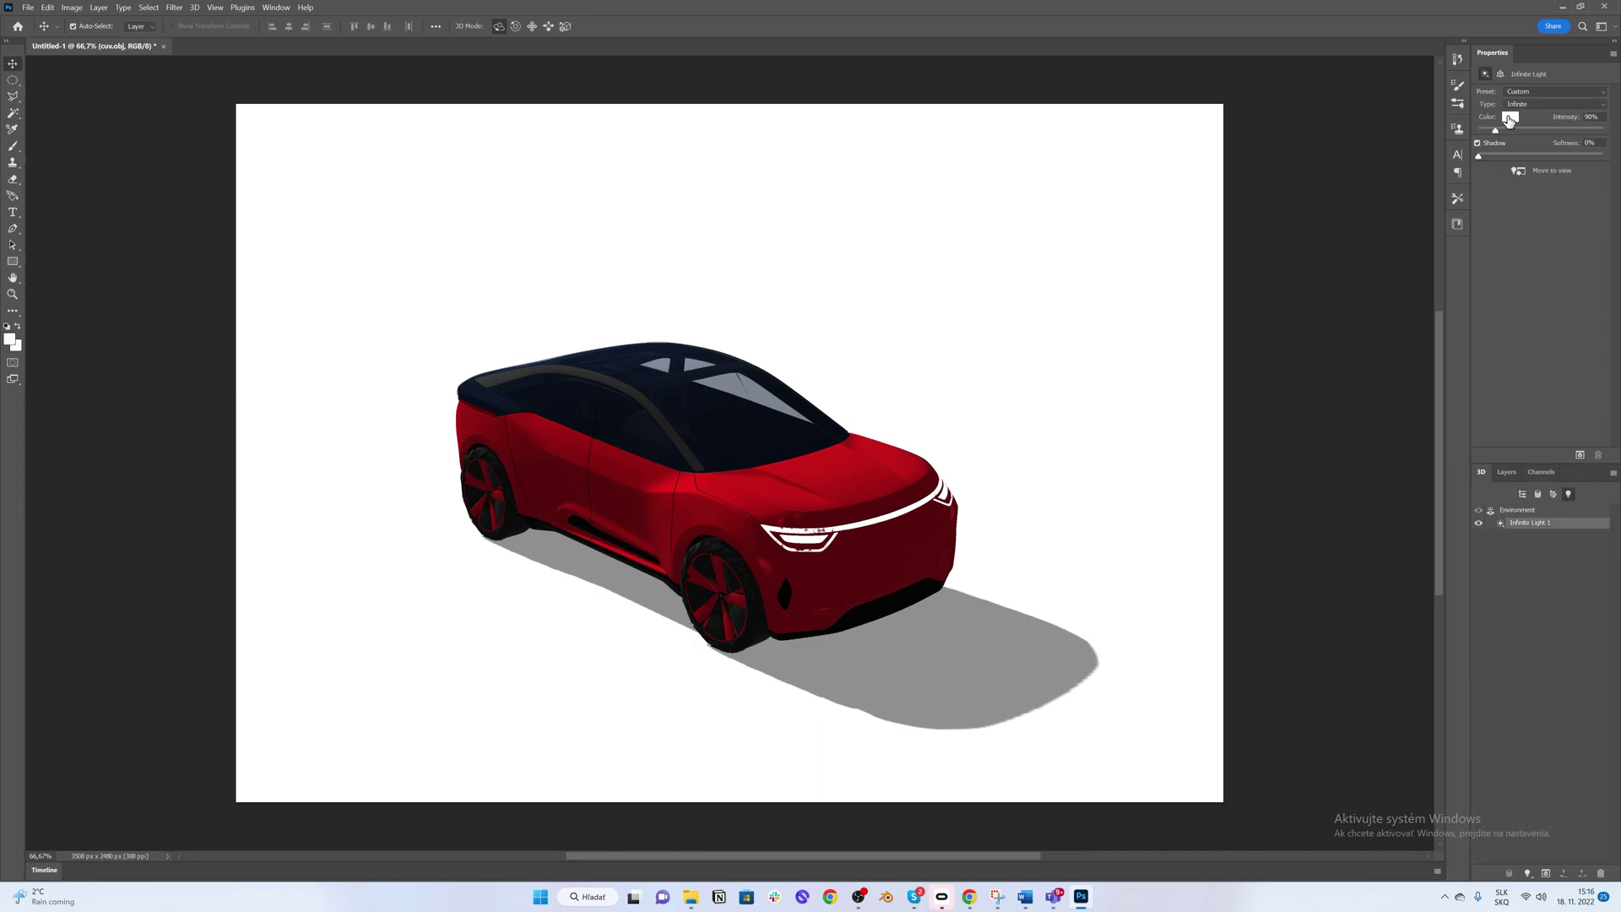
pyautogui.moveTo(1495, 132); pyautogui.dragTo(1503, 190)
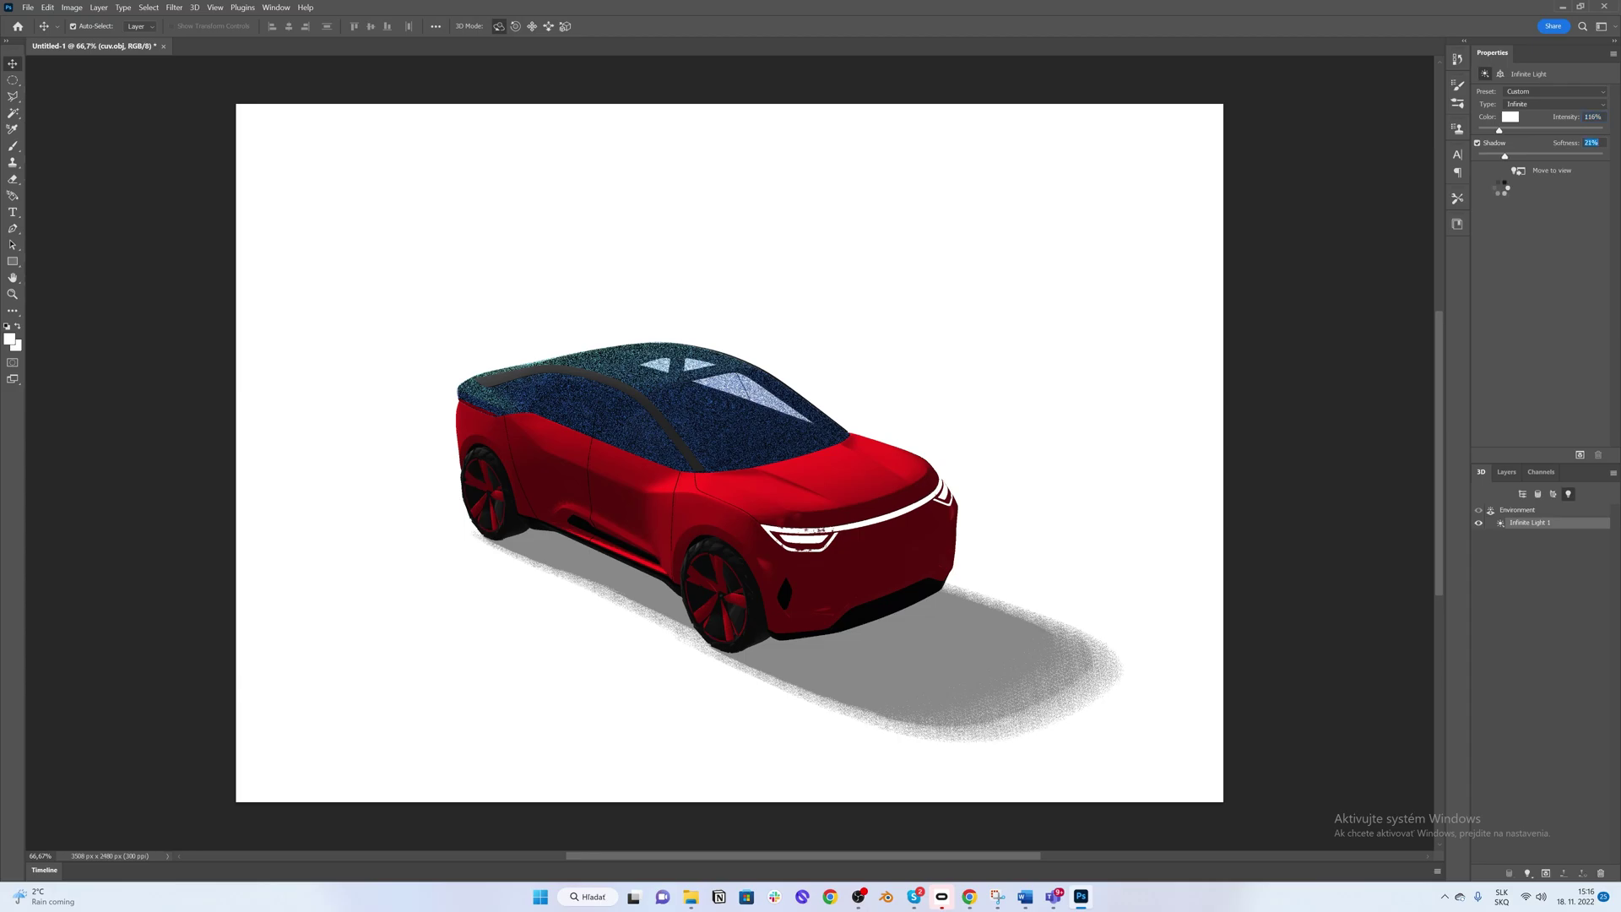
# Step: Tint Infinite Light 1 light pink (RGB 240, 175, 246), keeping its light type
pyautogui.click(1510, 118)
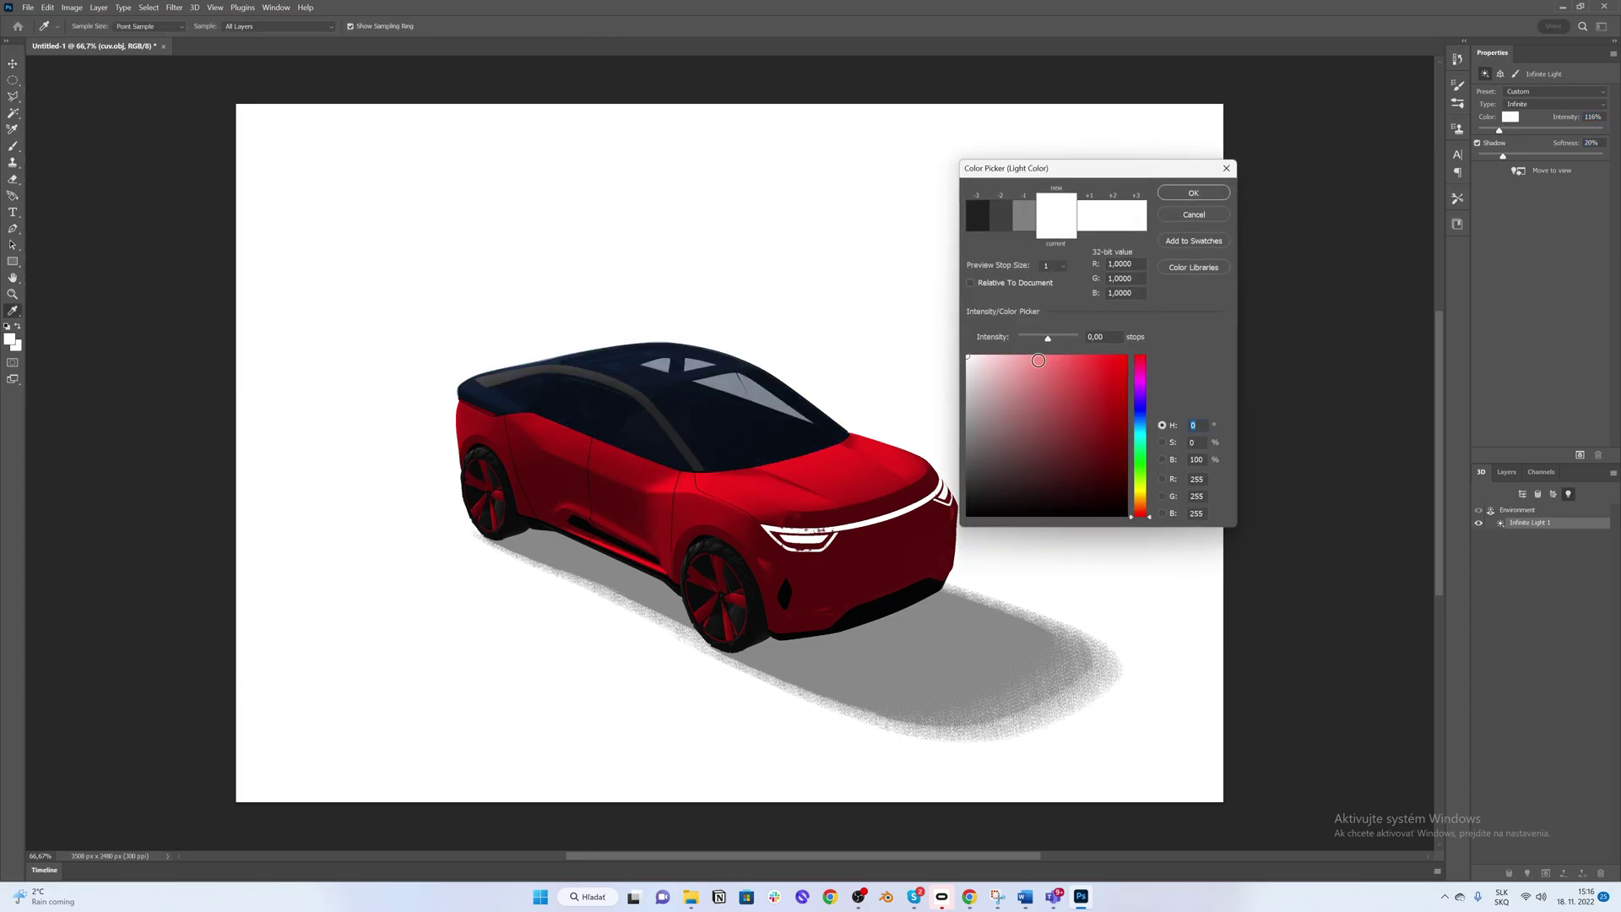
pyautogui.click(1140, 385)
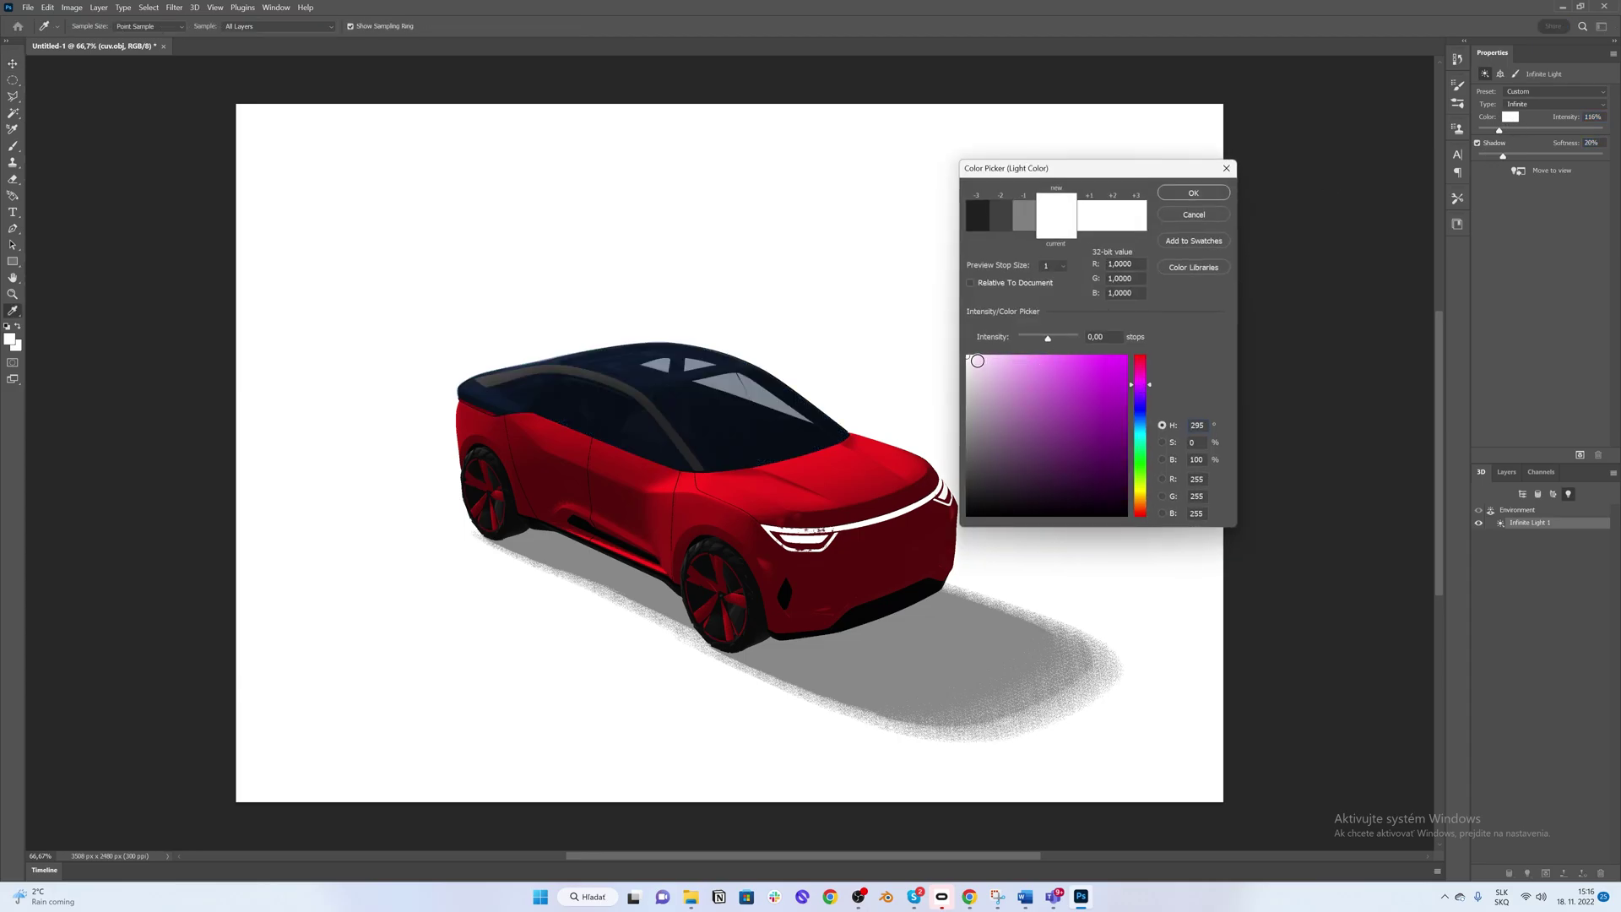
pyautogui.moveTo(976, 360); pyautogui.dragTo(1013, 360)
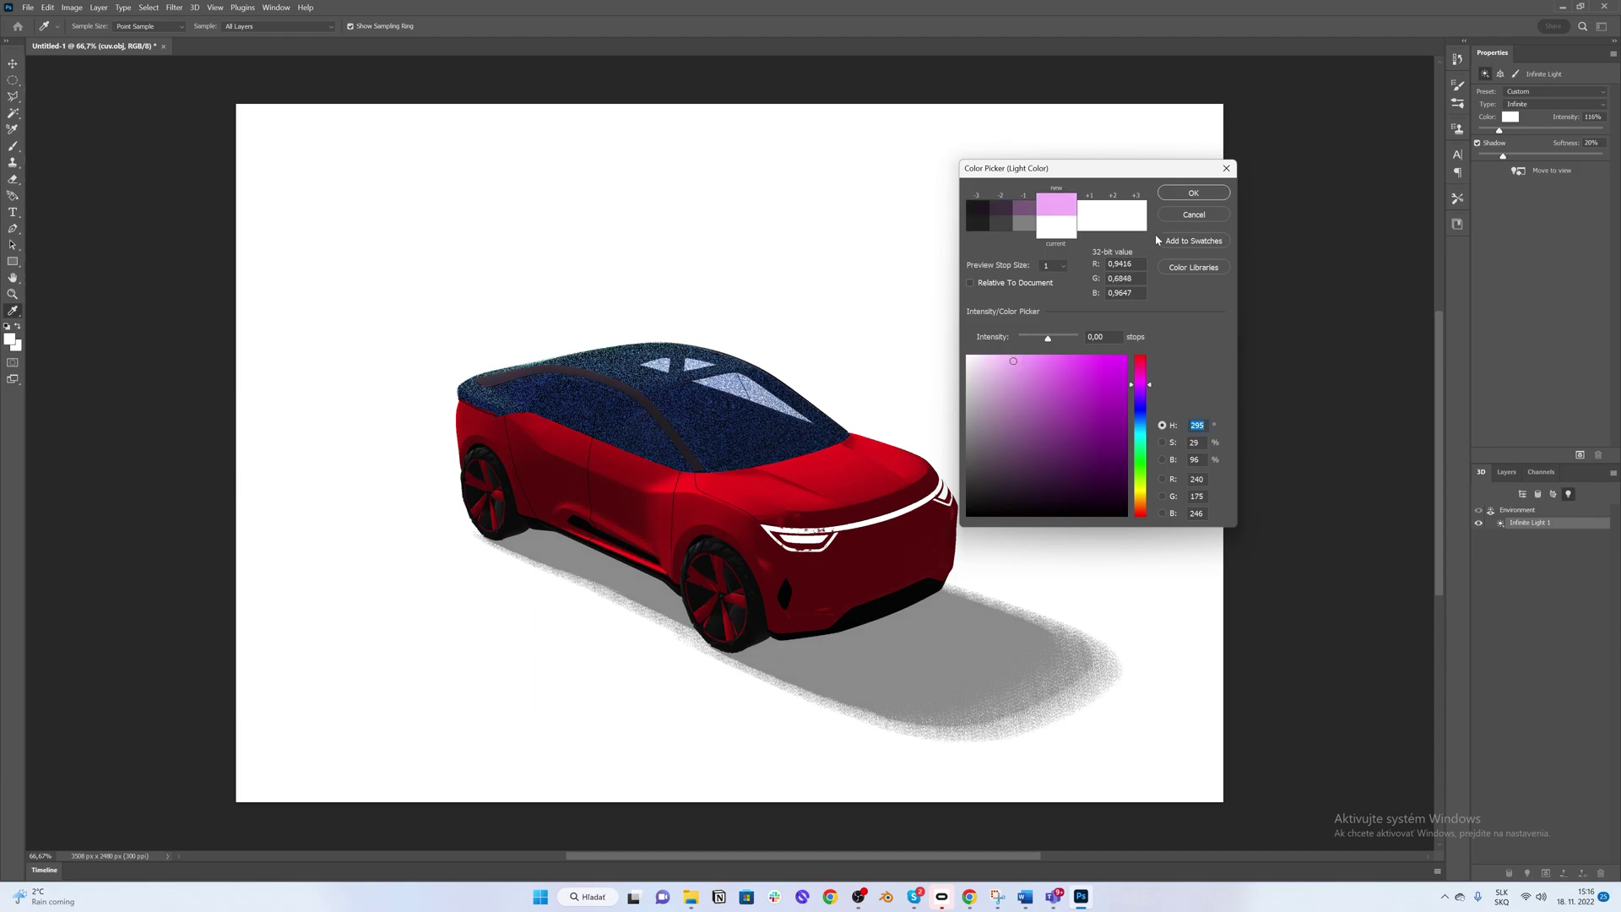
pyautogui.click(1173, 200)
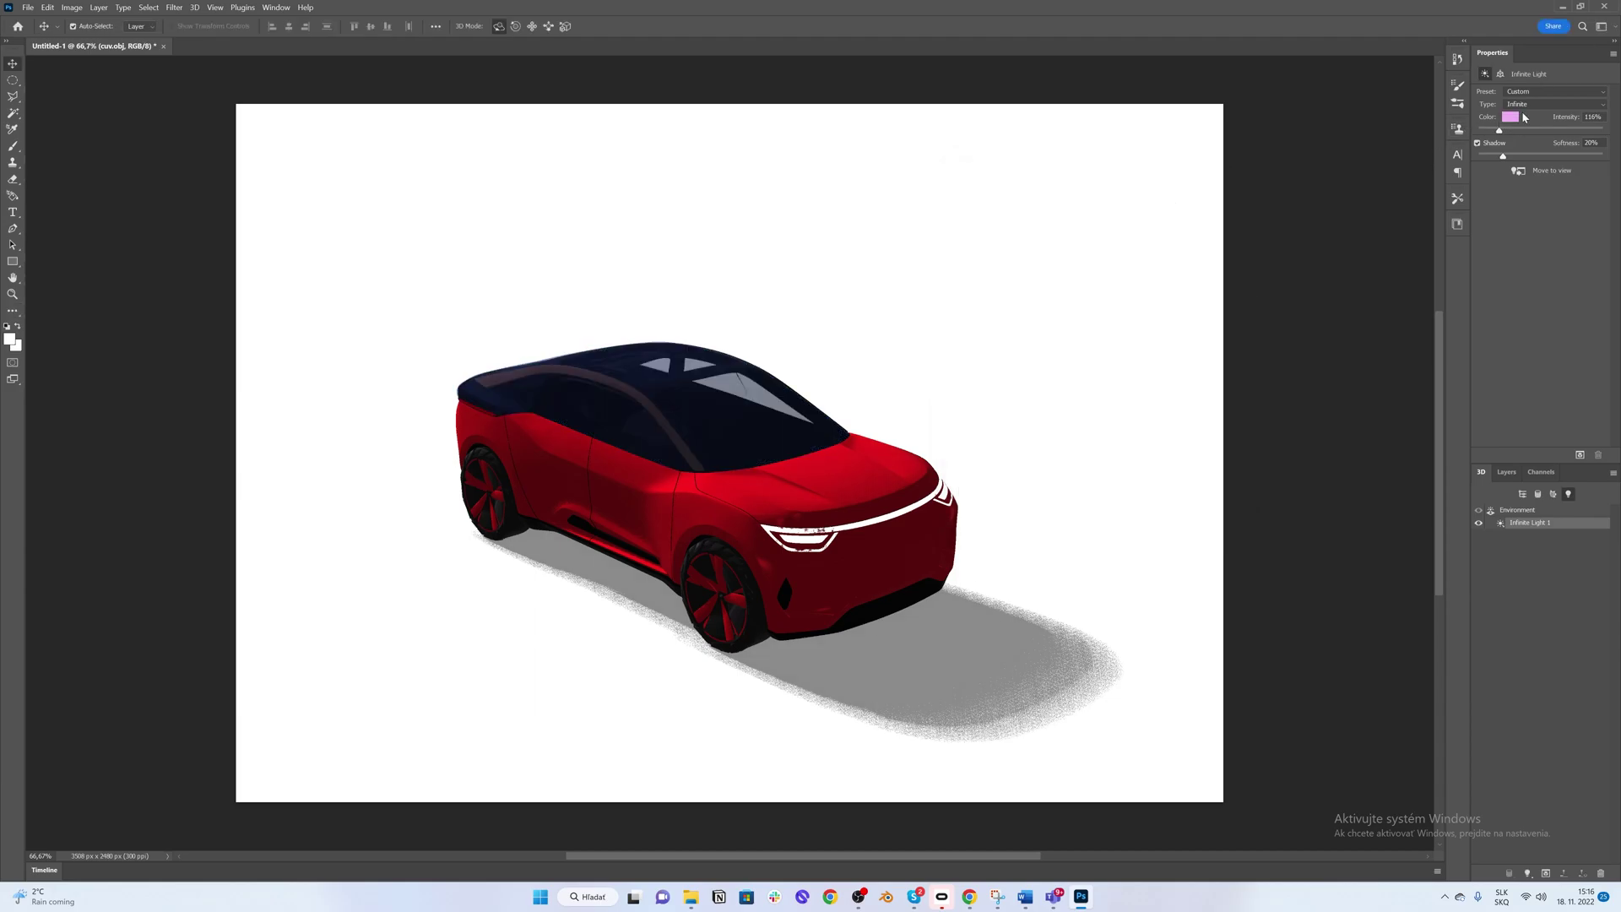
pyautogui.click(1528, 104)
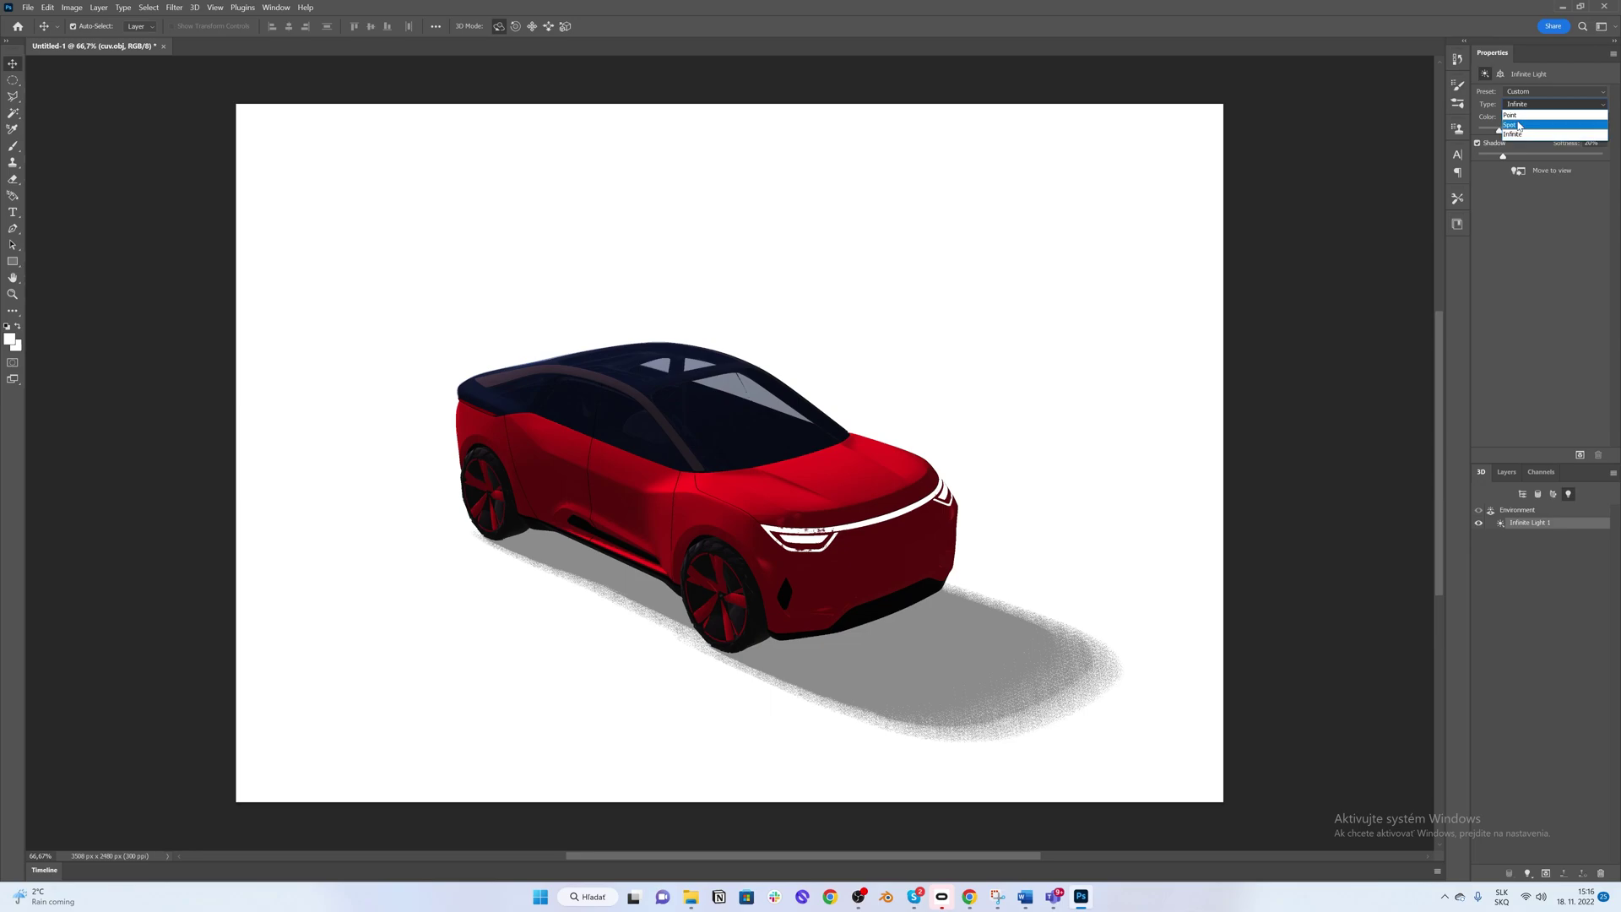
pyautogui.click(1538, 93)
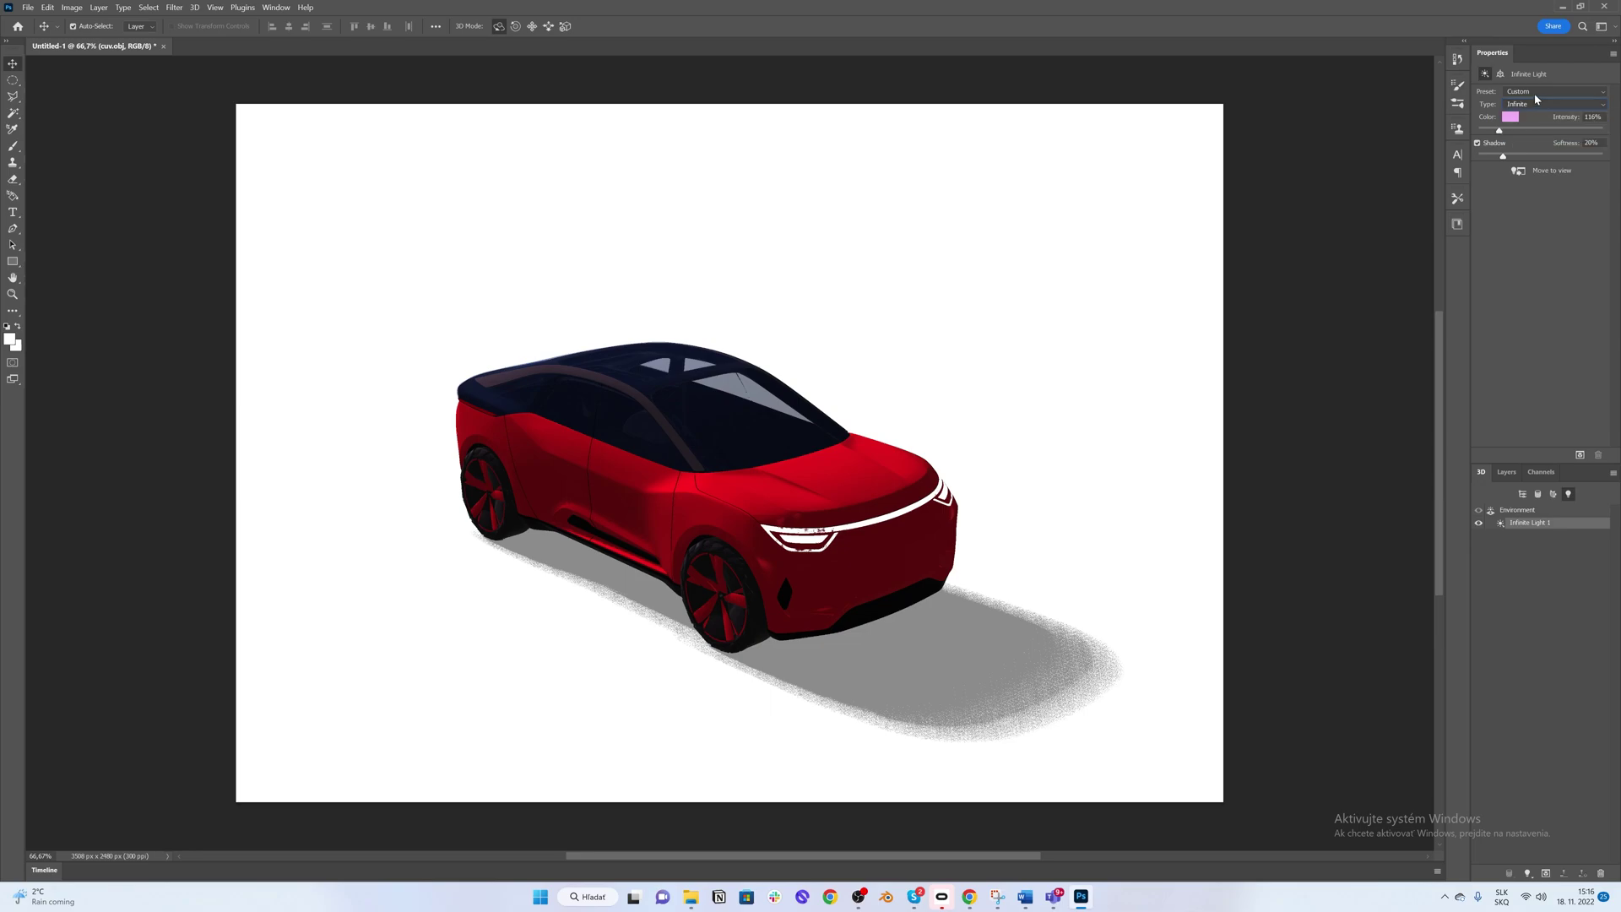
pyautogui.click(1538, 92)
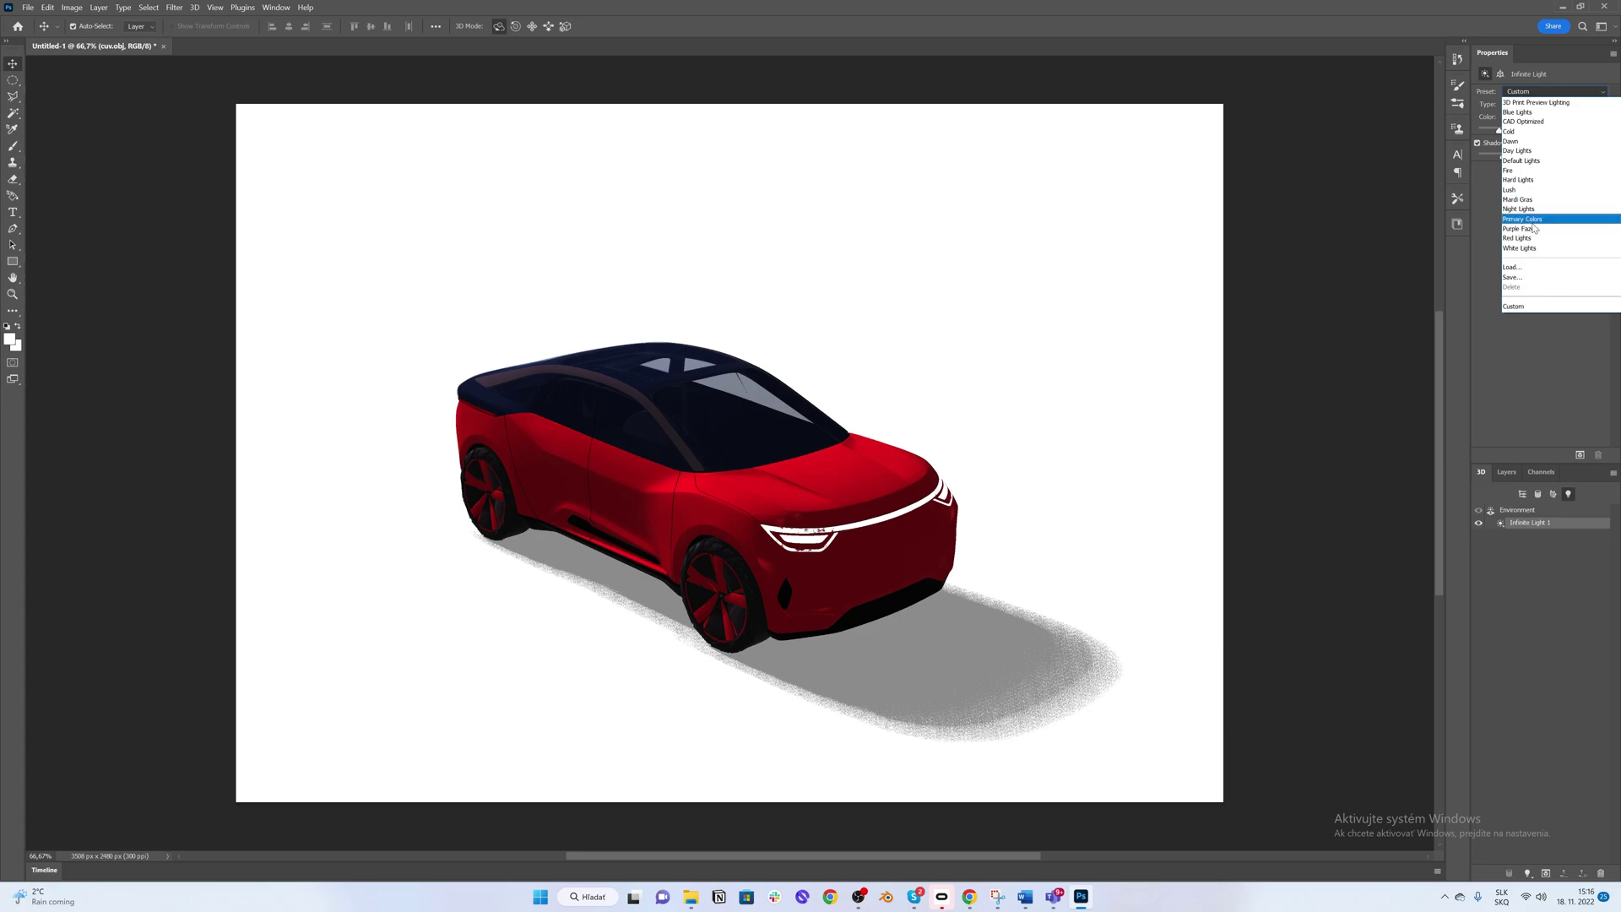
# Step: Try the Red Lights preset and toggle Infinite Light 1 off and on, then apply Default Lights
pyautogui.click(1528, 239)
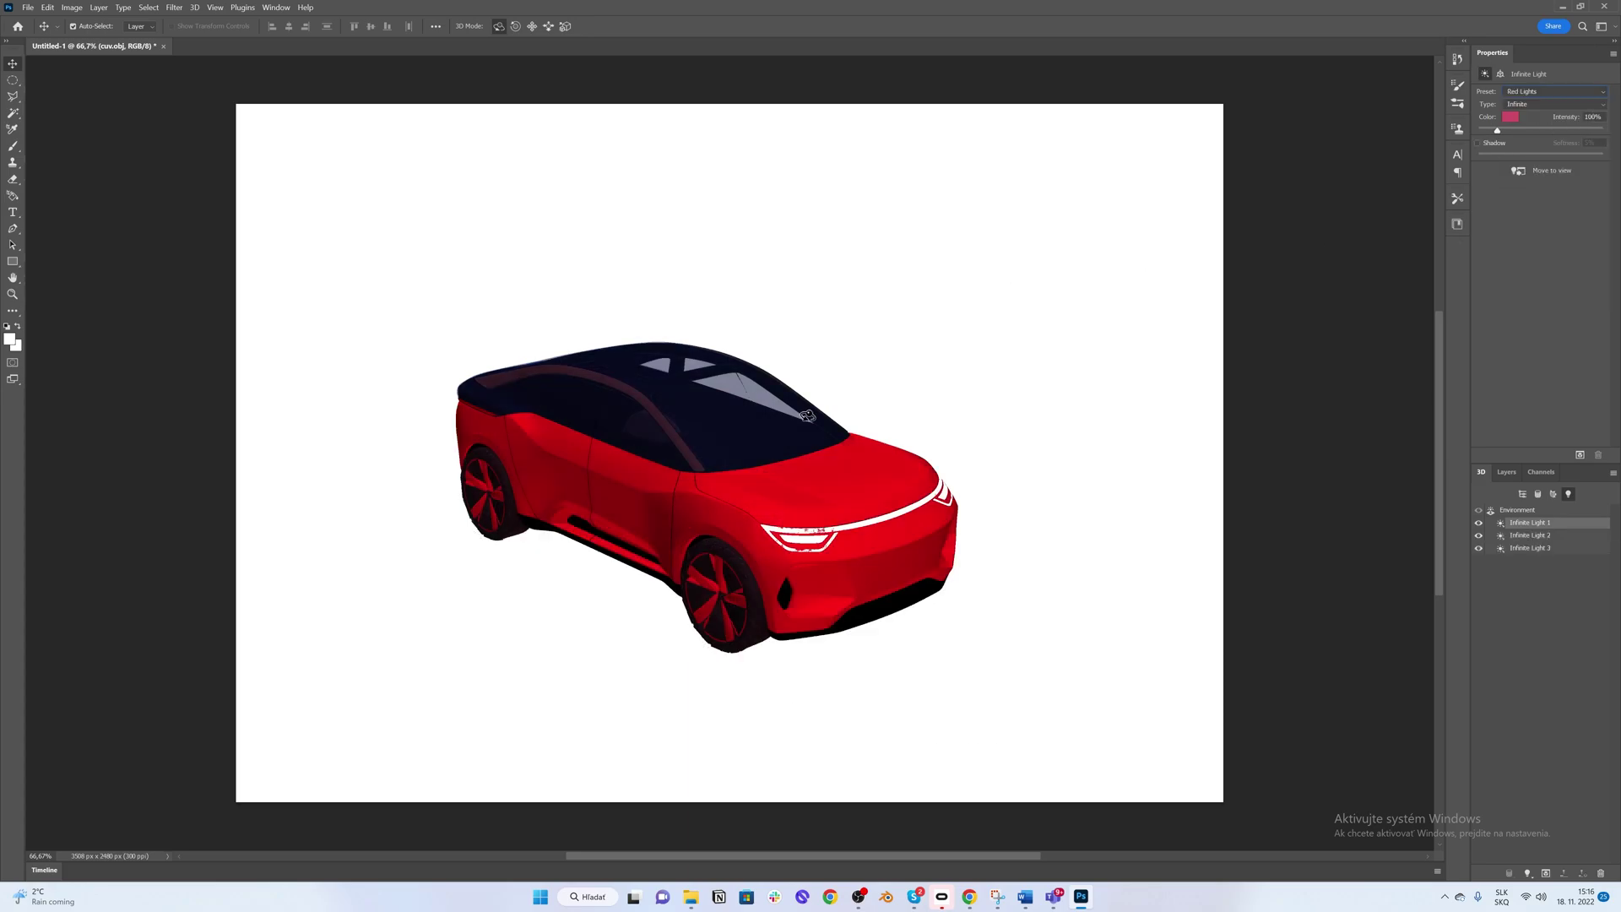
pyautogui.click(1478, 522)
pyautogui.click(1478, 523)
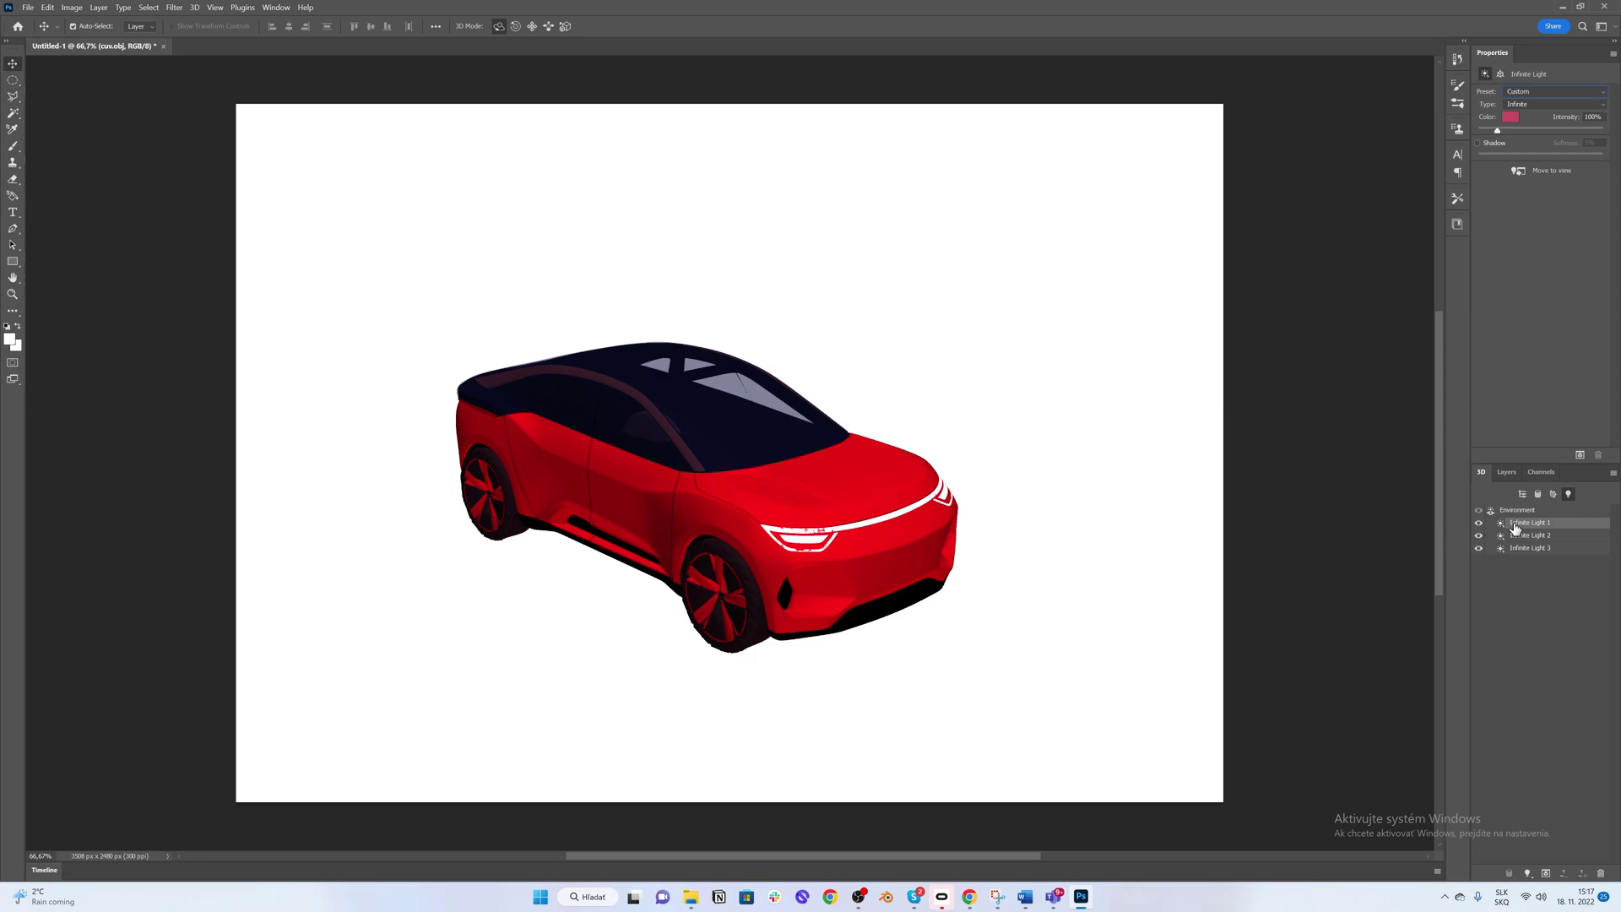
pyautogui.click(1540, 92)
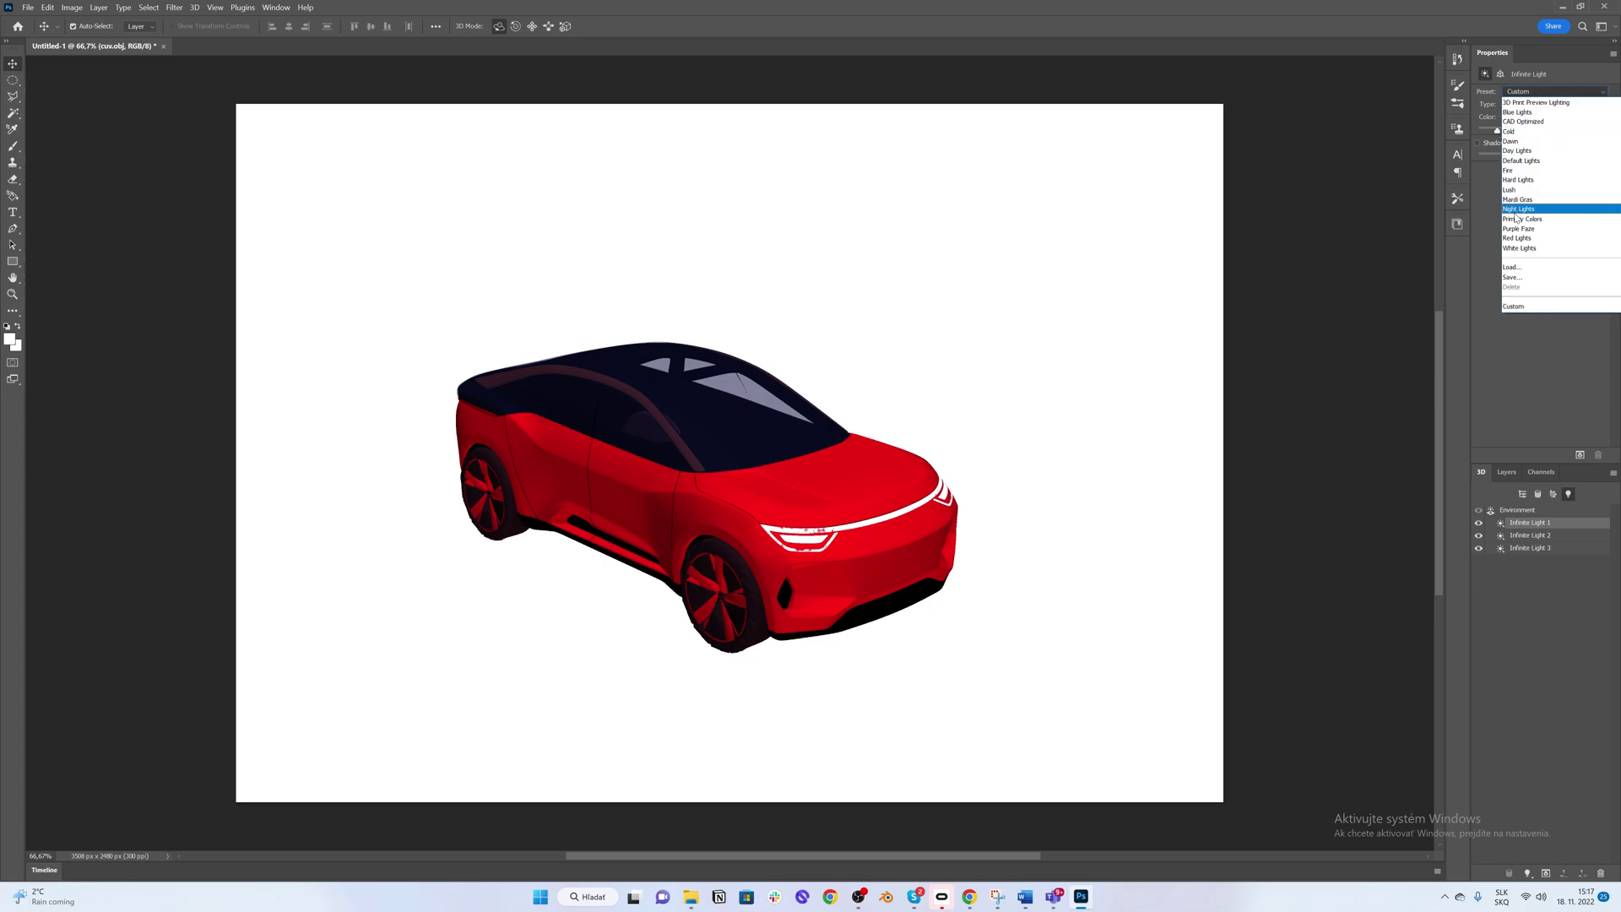
pyautogui.click(1521, 160)
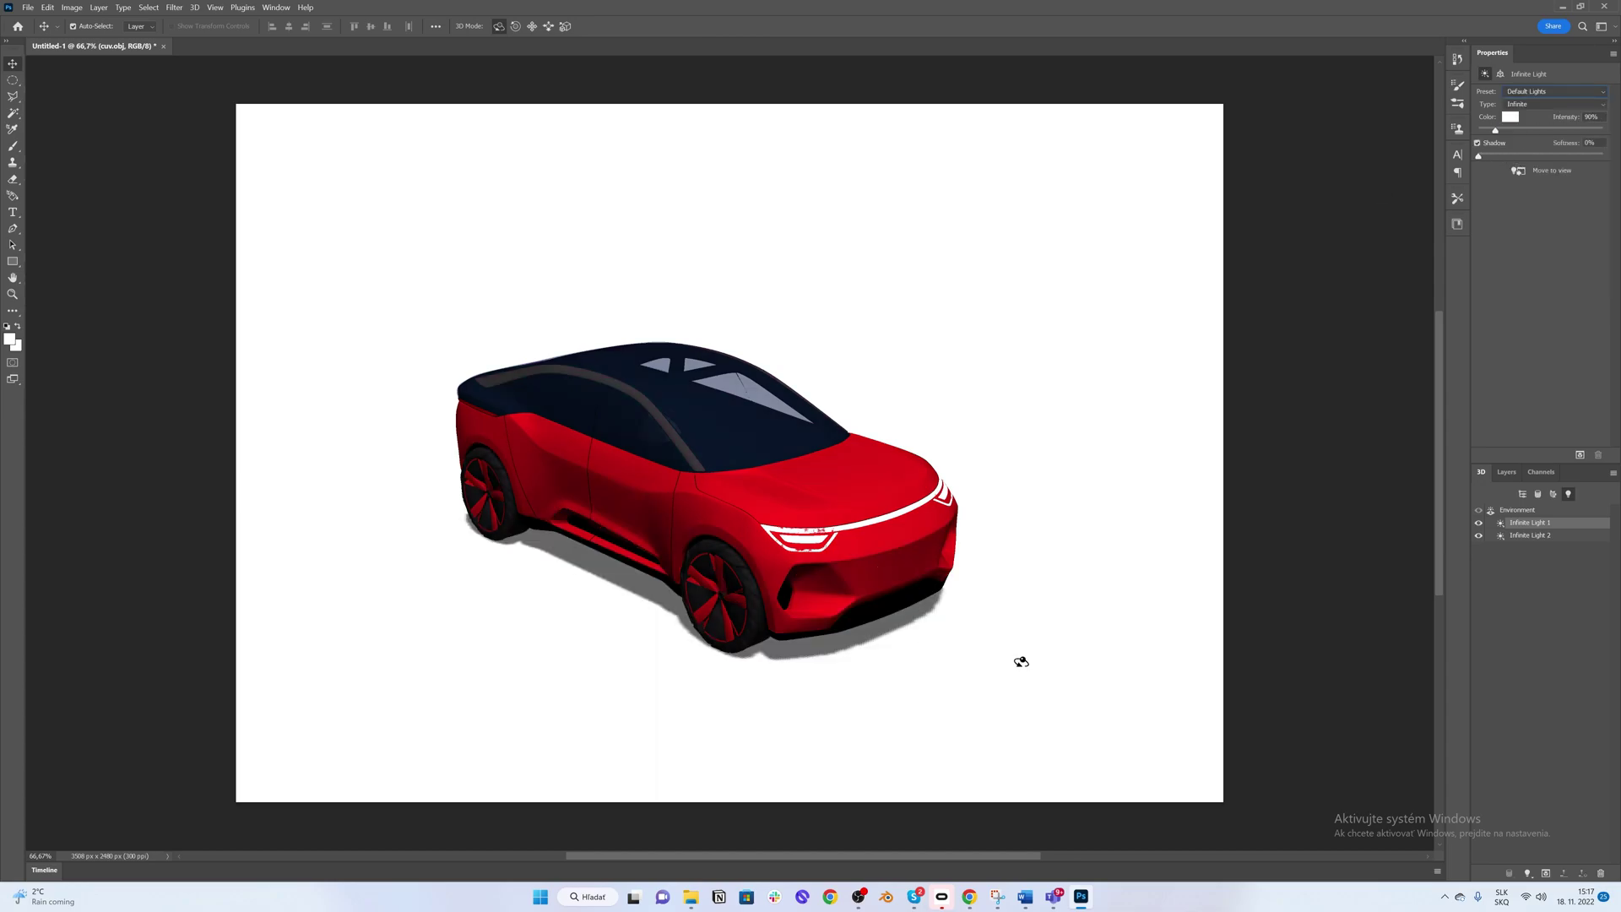
# Step: Soften the shadow to 11% and load the cuv.obj render's pixels as a selection
pyautogui.moveTo(1479, 157); pyautogui.dragTo(1482, 160)
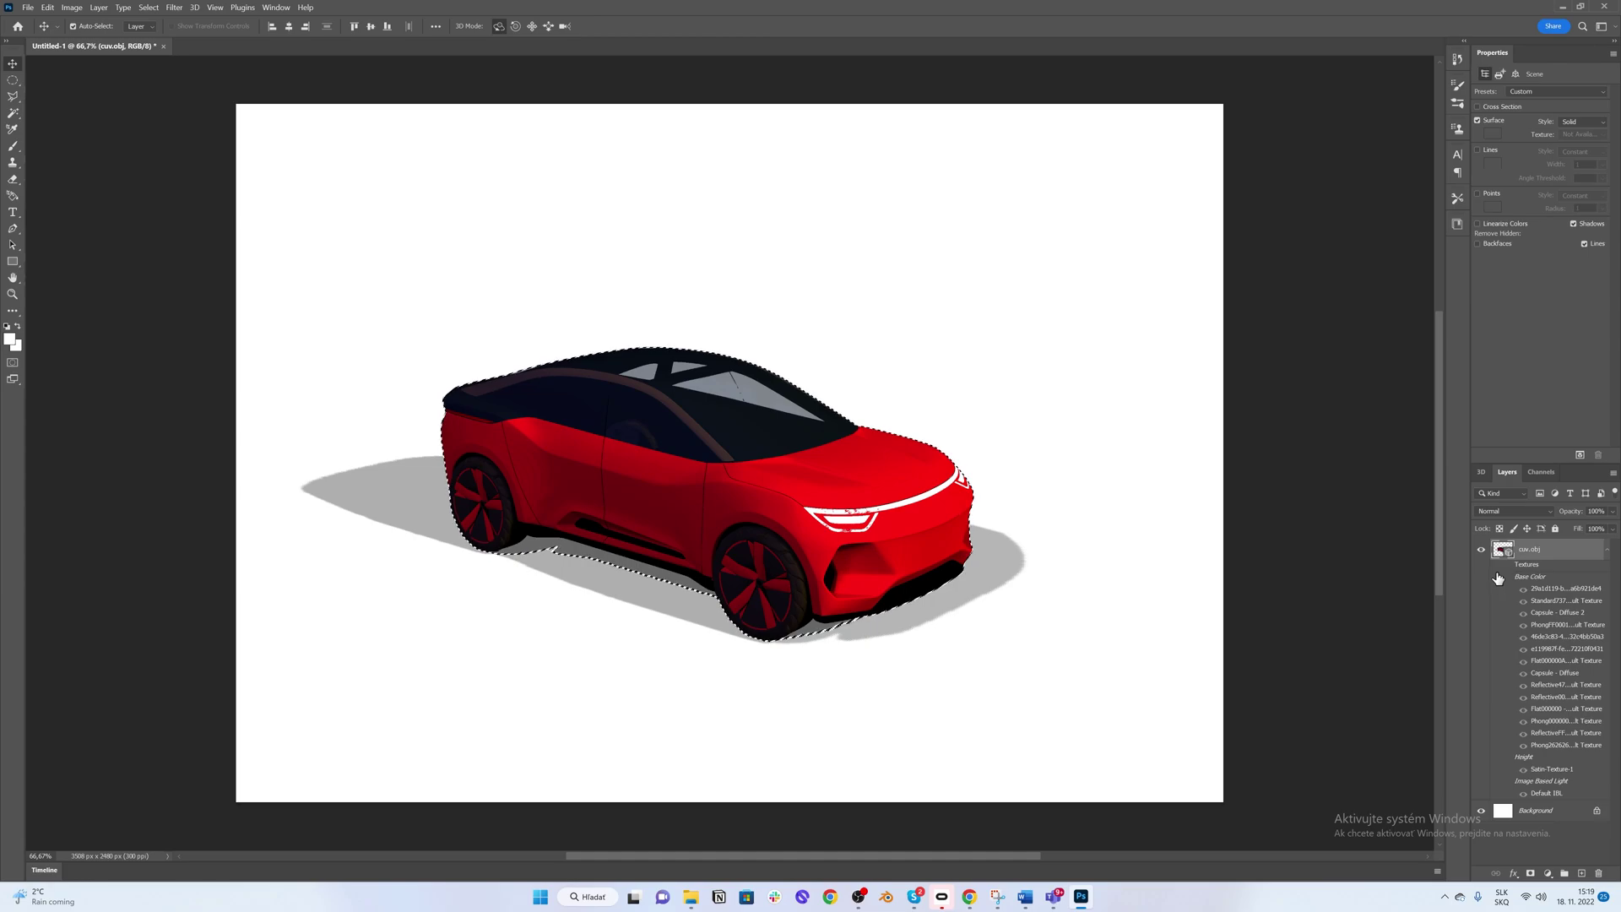
pyautogui.hotkey('ctrl', 'd')
pyautogui.moveTo(1499, 541); pyautogui.dragTo(1500, 551)
pyautogui.keyDown('ctrl'); pyautogui.click(1500, 552); pyautogui.keyUp('ctrl')
# Step: Add an empty Layer 1 above the render, deselect, and show the Channels panel
pyautogui.click(1581, 872)
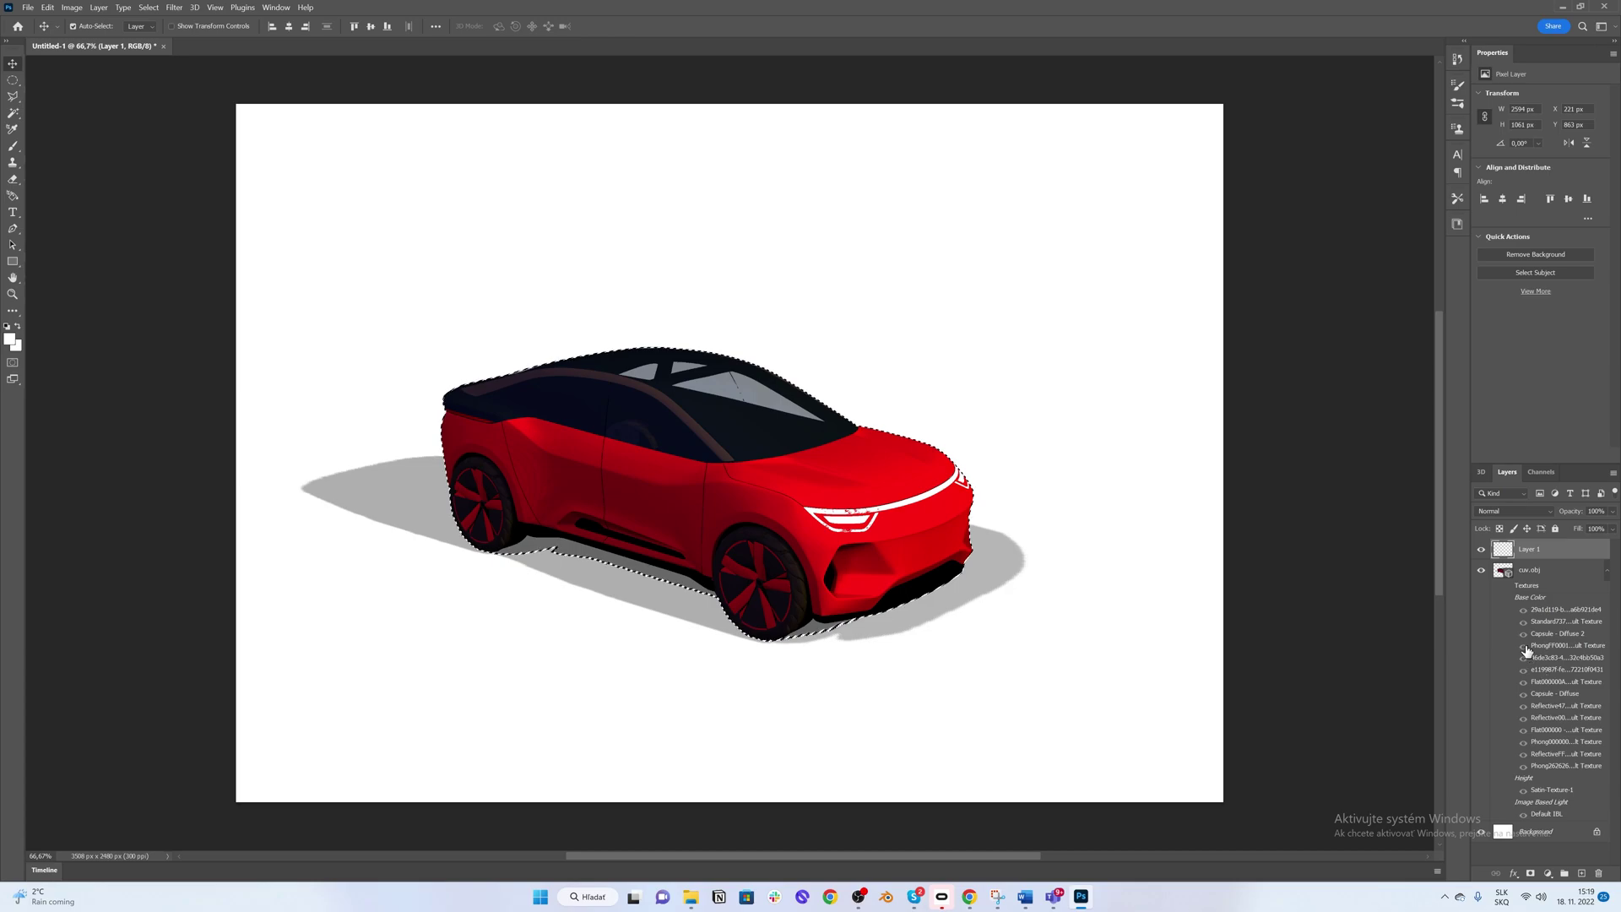
pyautogui.hotkey('ctrl', 'd')
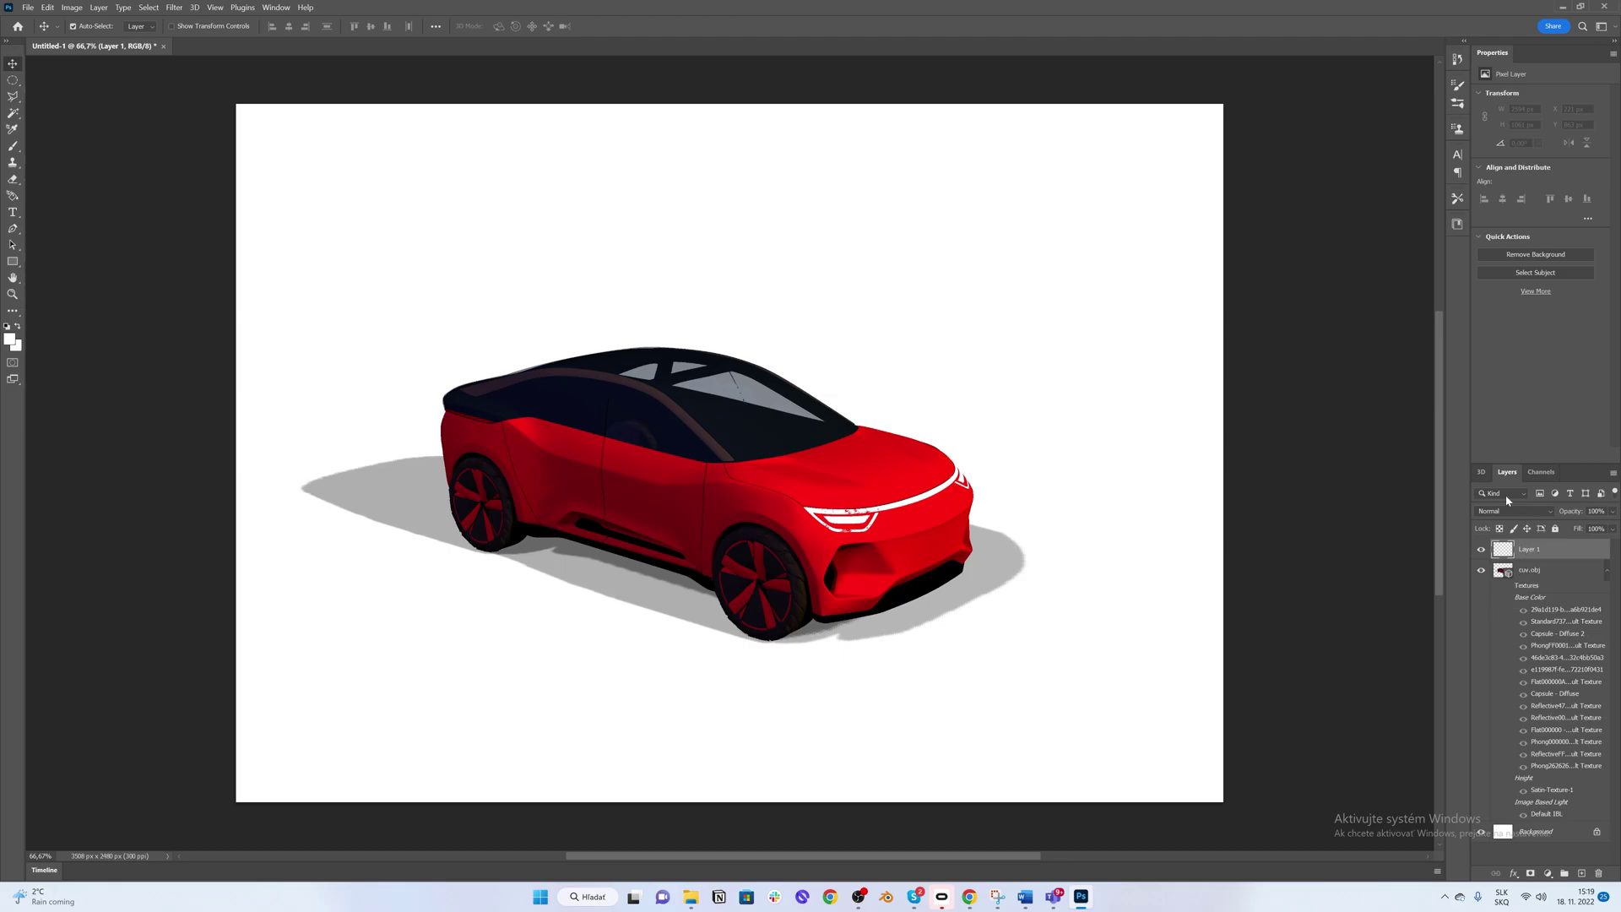
pyautogui.click(1540, 473)
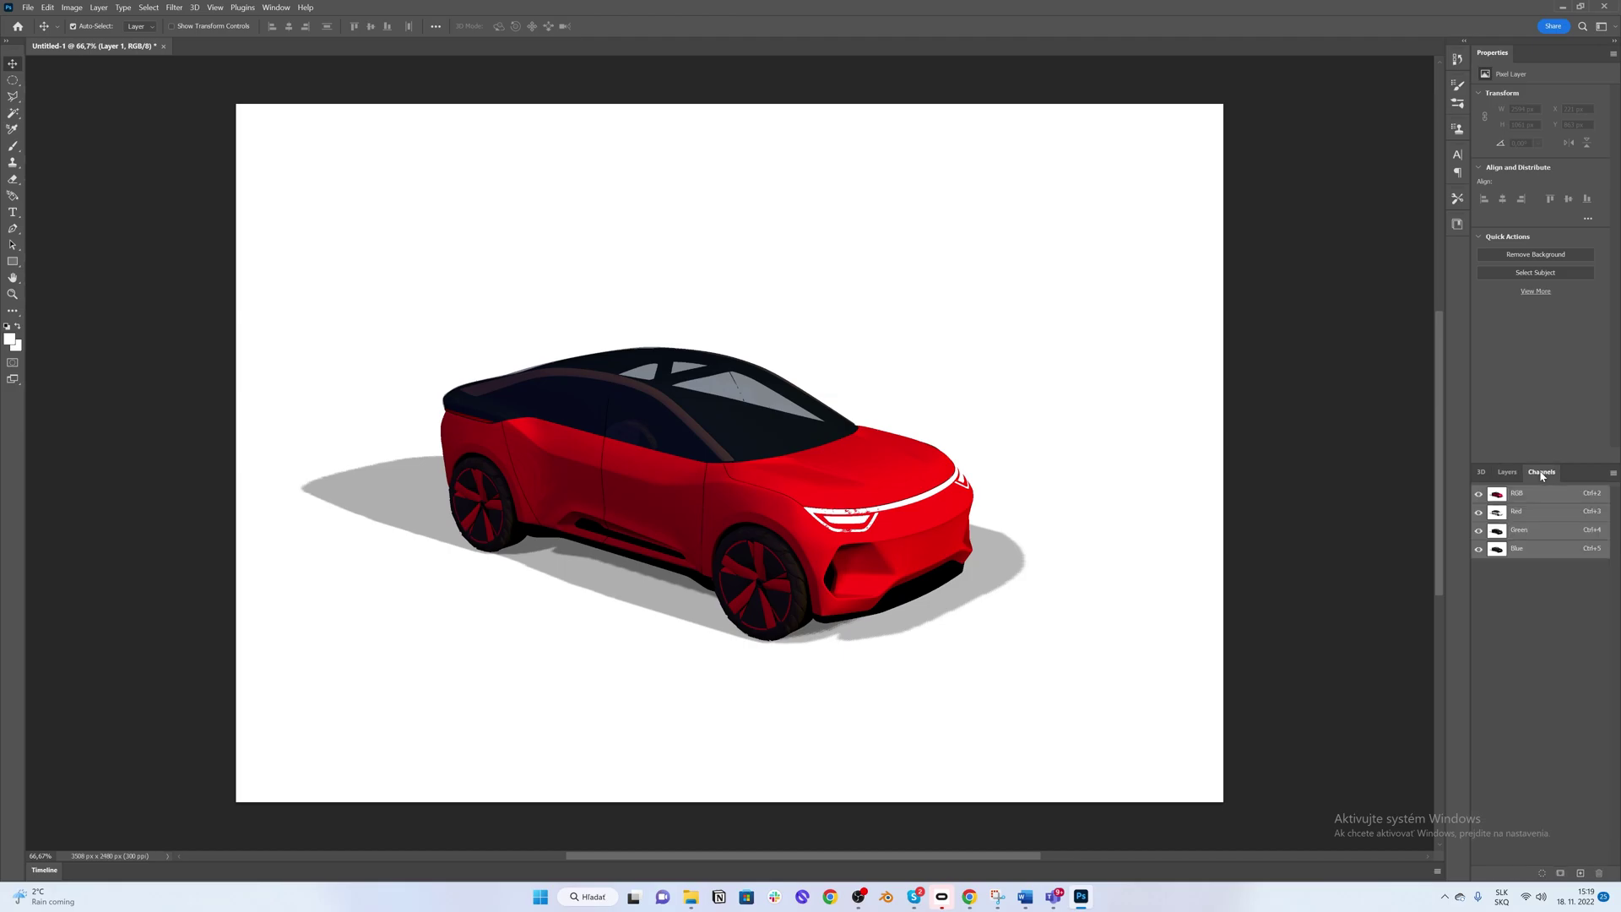
# Step: Load the RGB channel selection, set up a soft brush, and test white paint on the hood, then undo it
pyautogui.keyDown('ctrl'); pyautogui.click(1499, 511); pyautogui.keyUp('ctrl')
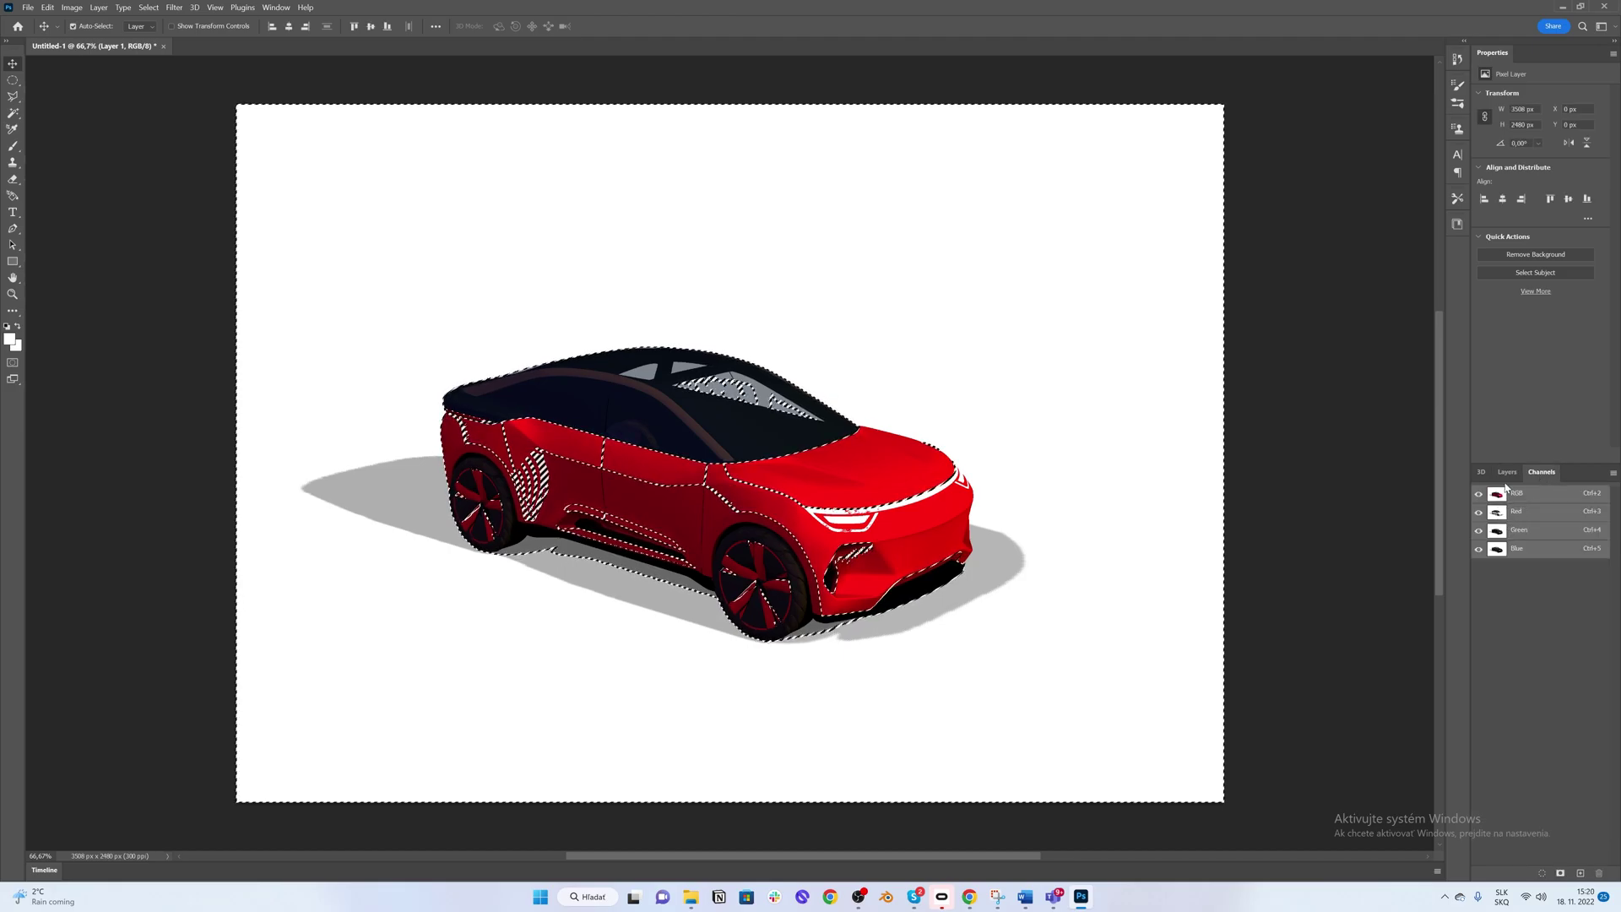
pyautogui.click(1504, 473)
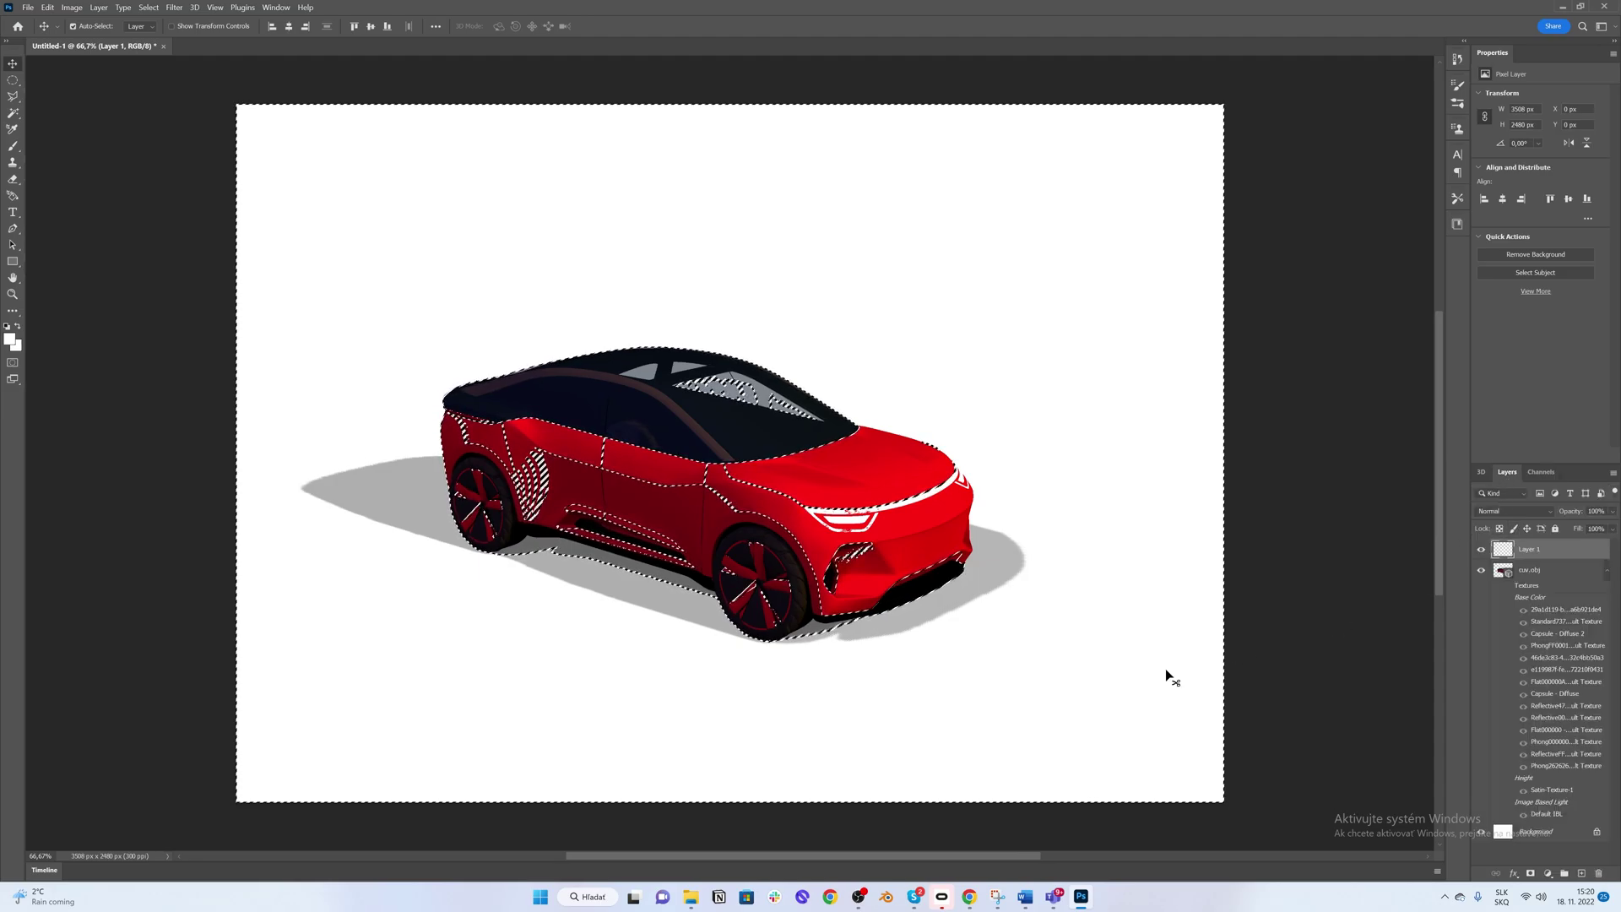
pyautogui.press('b')
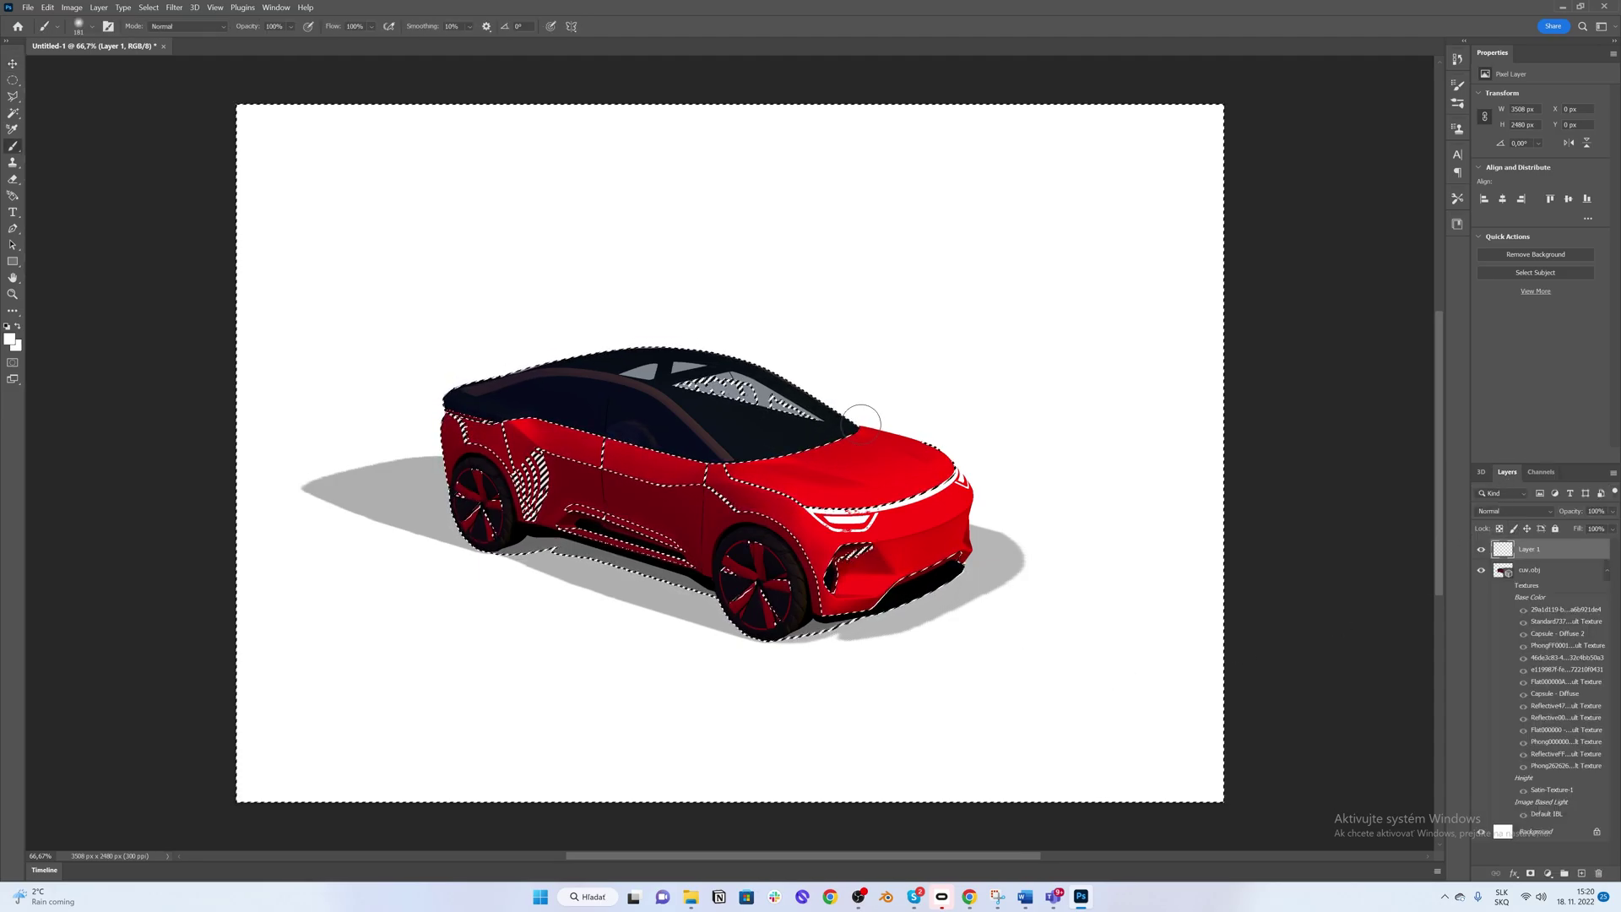
pyautogui.rightClick(884, 412)
pyautogui.press('super')
pyautogui.press('Escape')
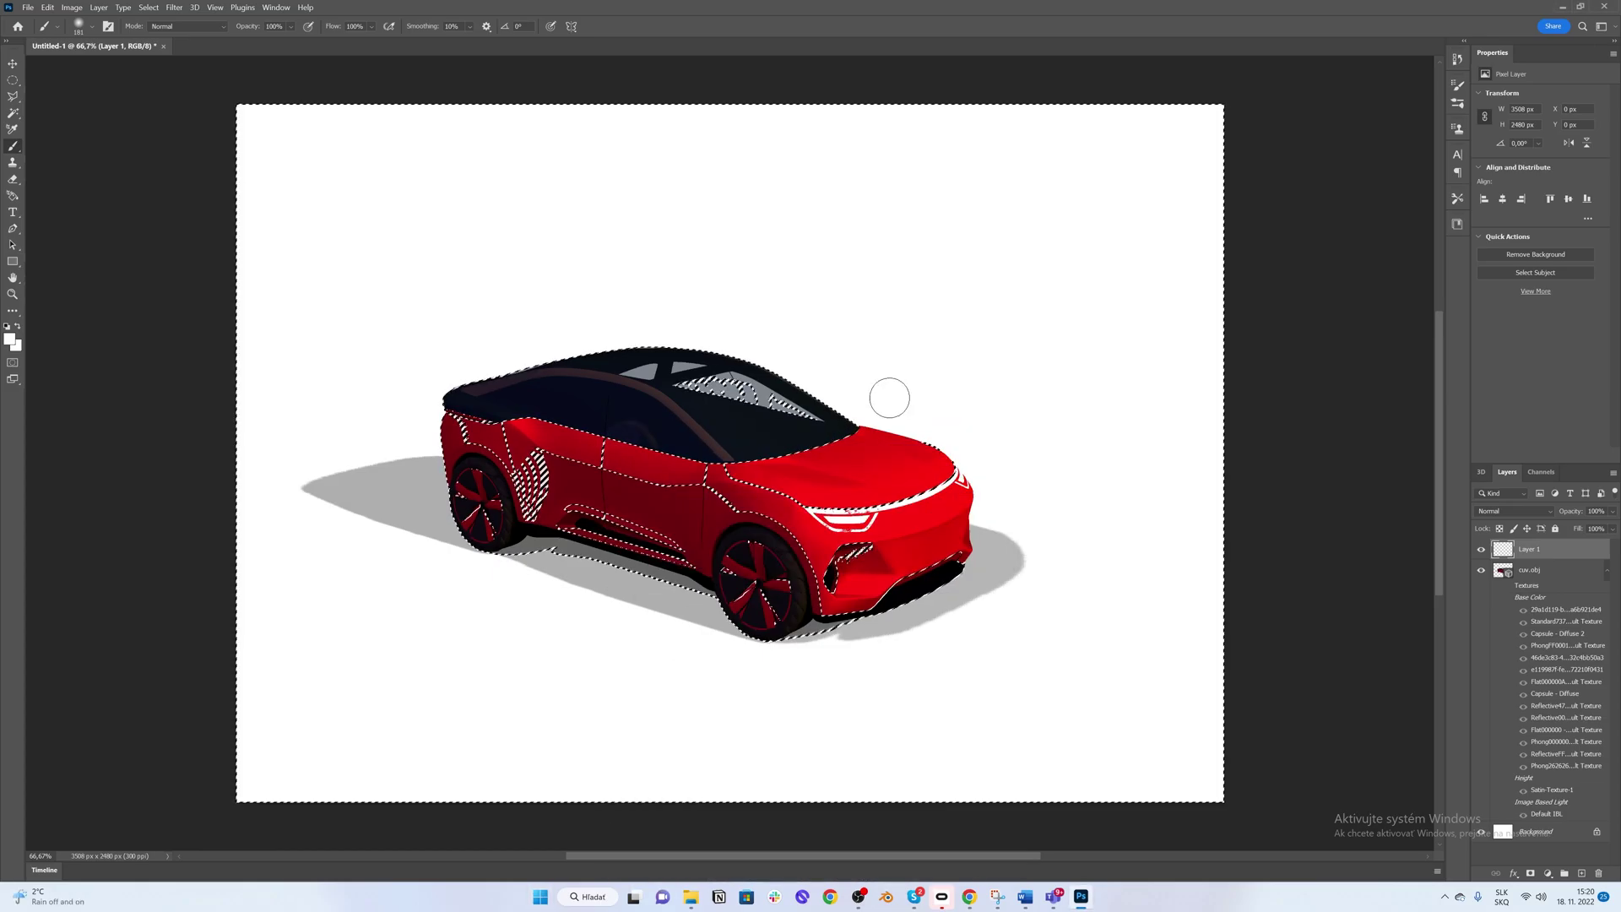
pyautogui.moveTo(880, 400); pyautogui.dragTo(937, 442)
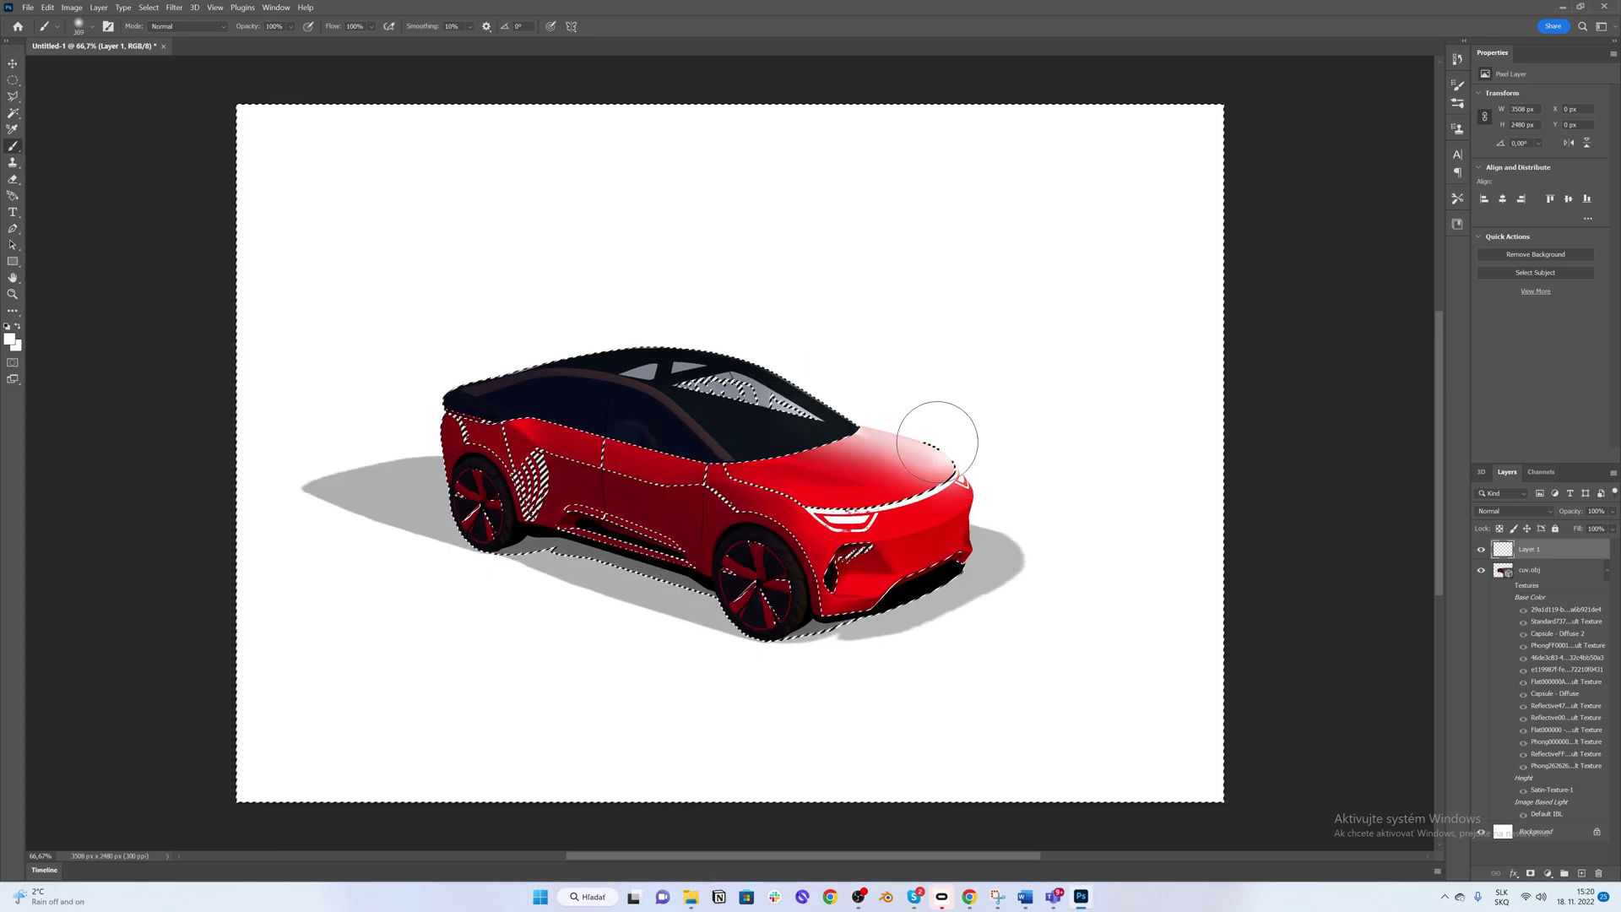
pyautogui.hotkey('ctrl', 'y')
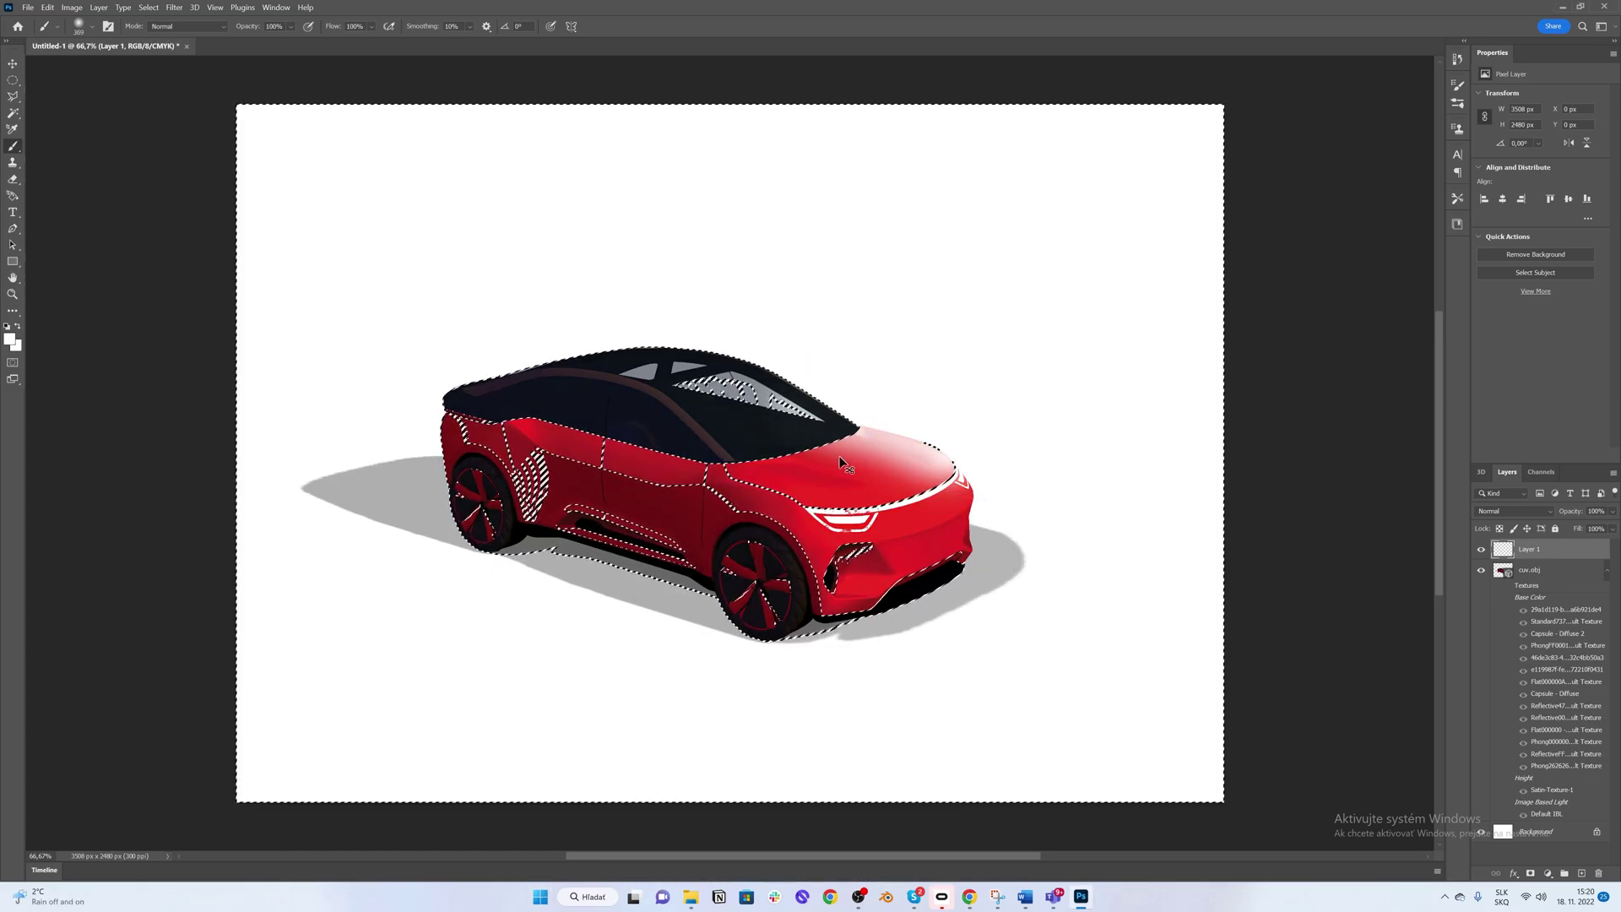
pyautogui.hotkey('ctrl', 'z')
# Step: Sample the shadow's grey and softly paint the hood, rear wheel, lower doors, bumper and surroundings, then deselect
pyautogui.keyDown('alt'); pyautogui.click(990, 557); pyautogui.keyUp('alt')
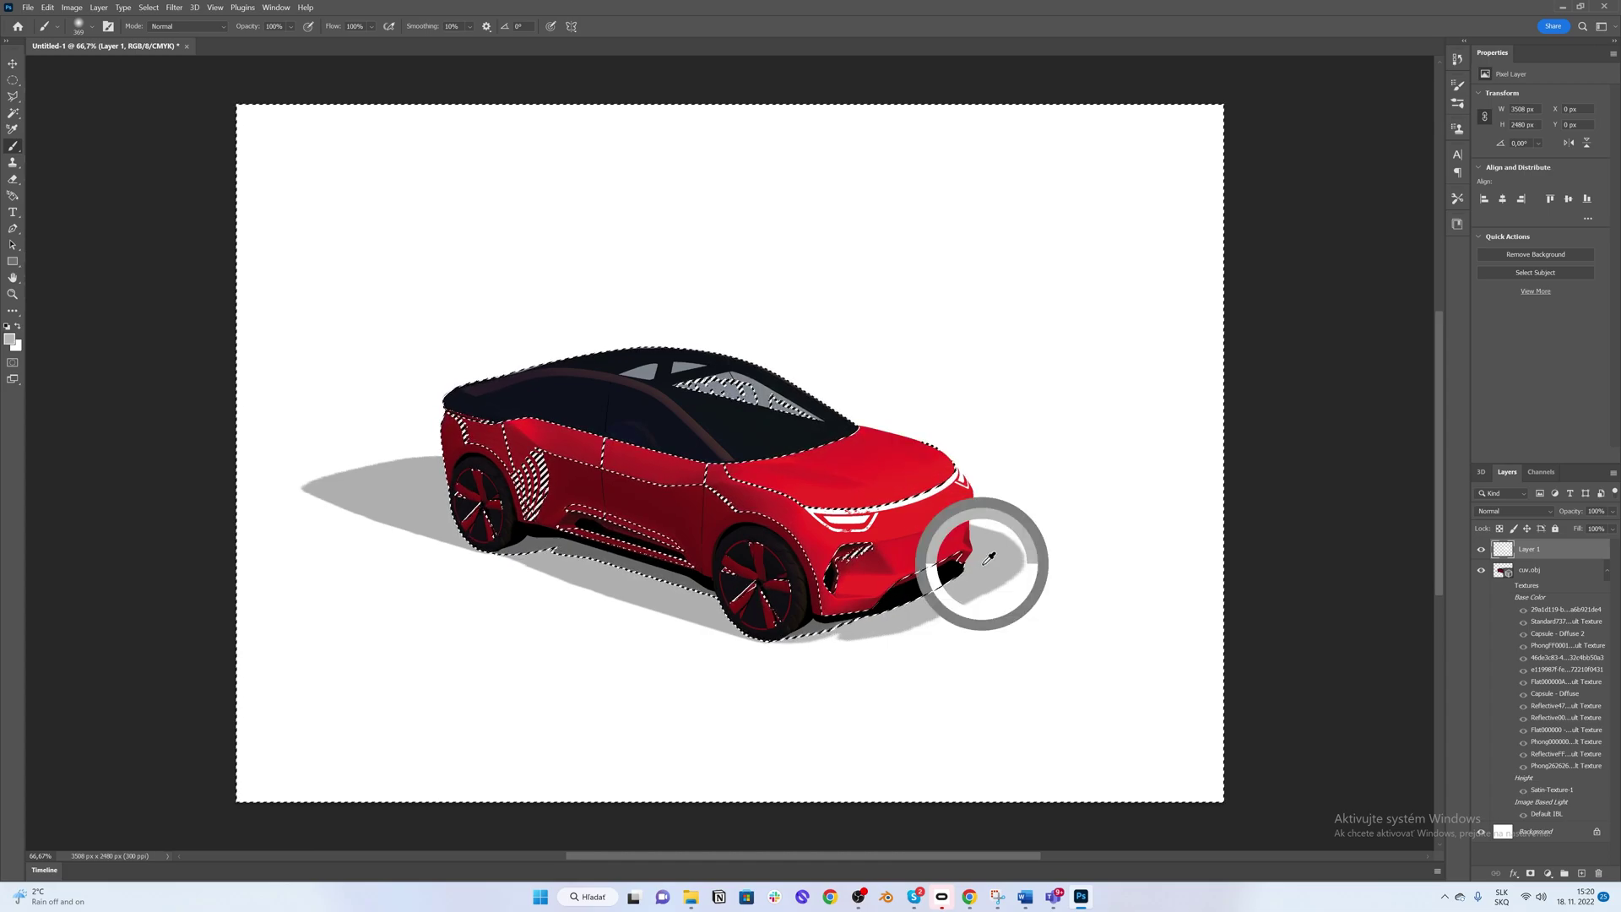
pyautogui.moveTo(844, 405)
pyautogui.mouseDown()
pyautogui.moveTo(962, 460)
pyautogui.moveTo(929, 473)
pyautogui.mouseUp()
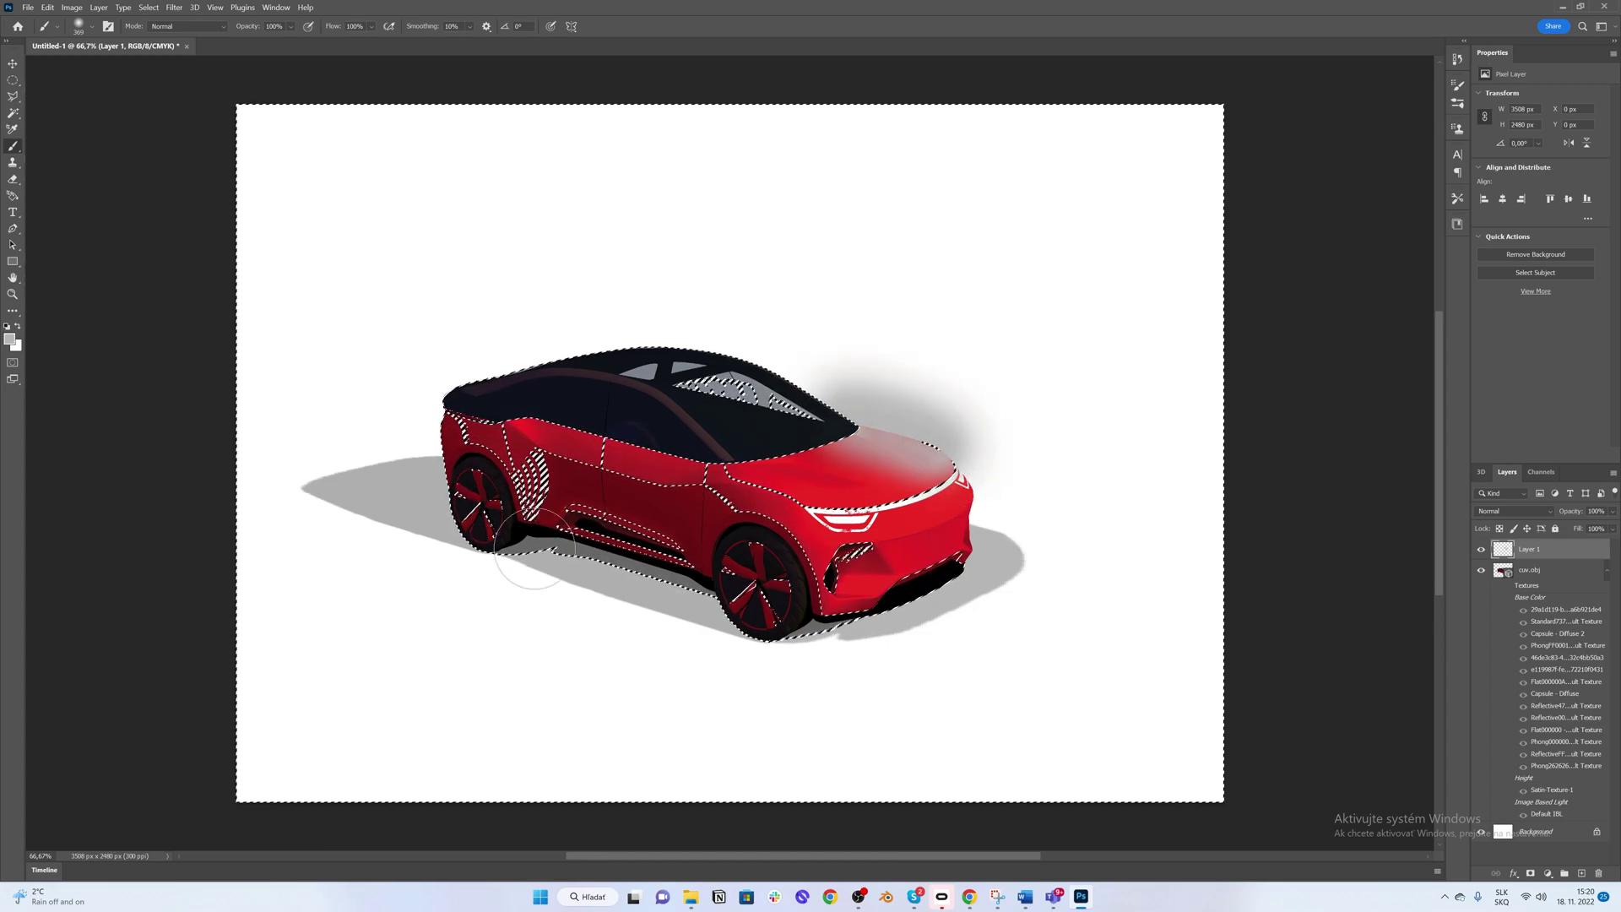
pyautogui.moveTo(477, 540)
pyautogui.mouseDown()
pyautogui.moveTo(547, 503)
pyautogui.moveTo(625, 530)
pyautogui.moveTo(709, 595)
pyautogui.mouseUp()
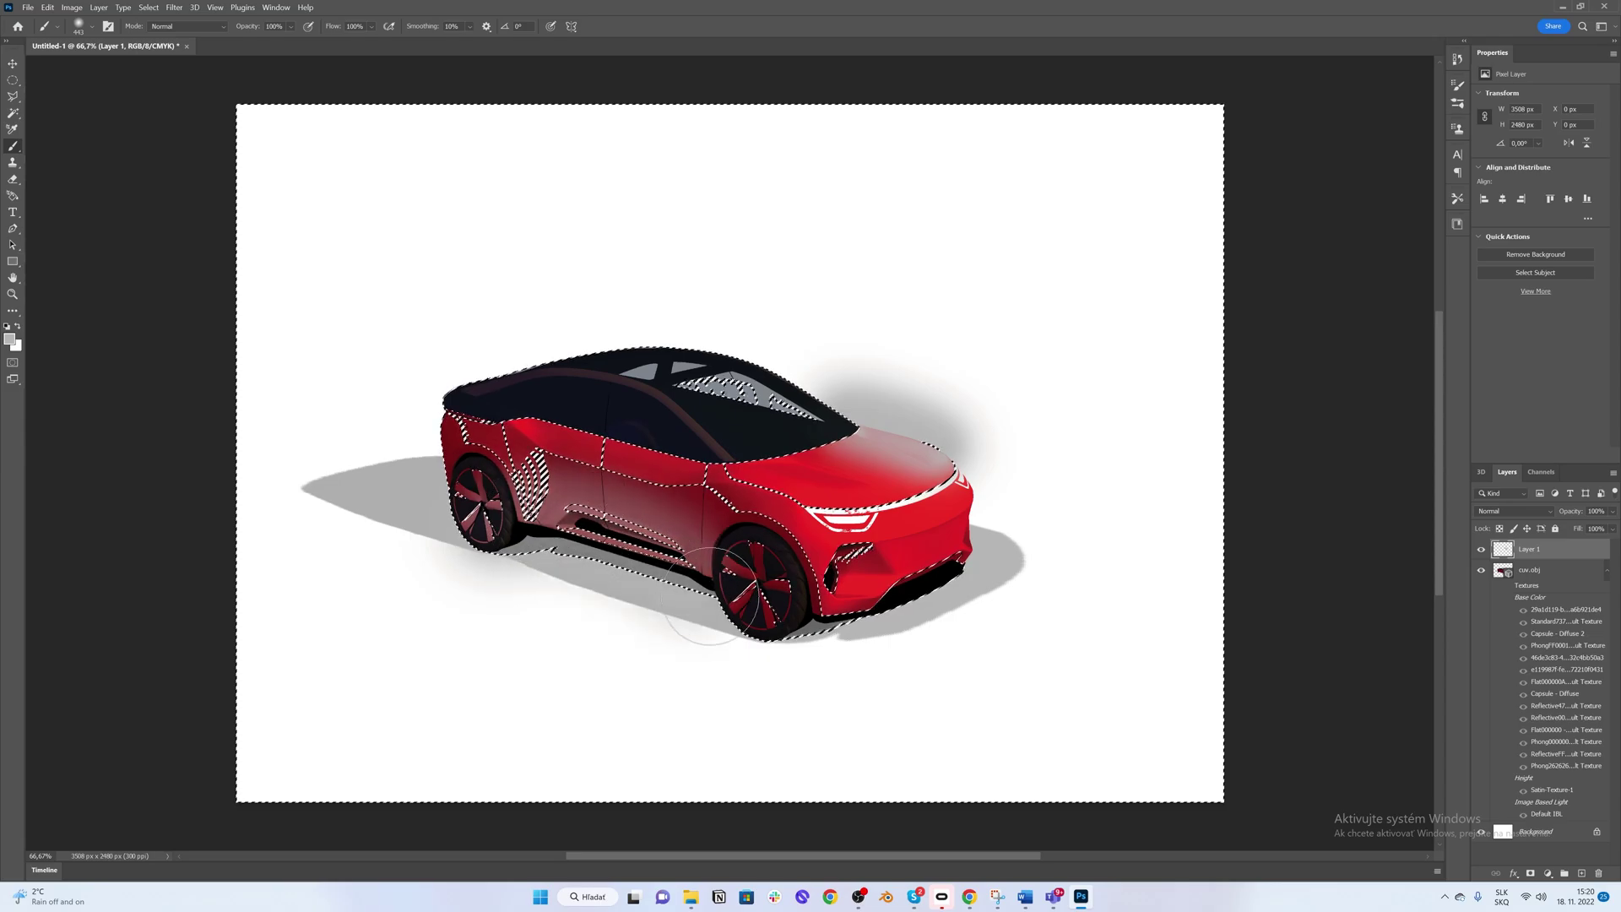
pyautogui.moveTo(408, 517)
pyautogui.mouseDown()
pyautogui.moveTo(416, 468)
pyautogui.moveTo(422, 502)
pyautogui.mouseUp()
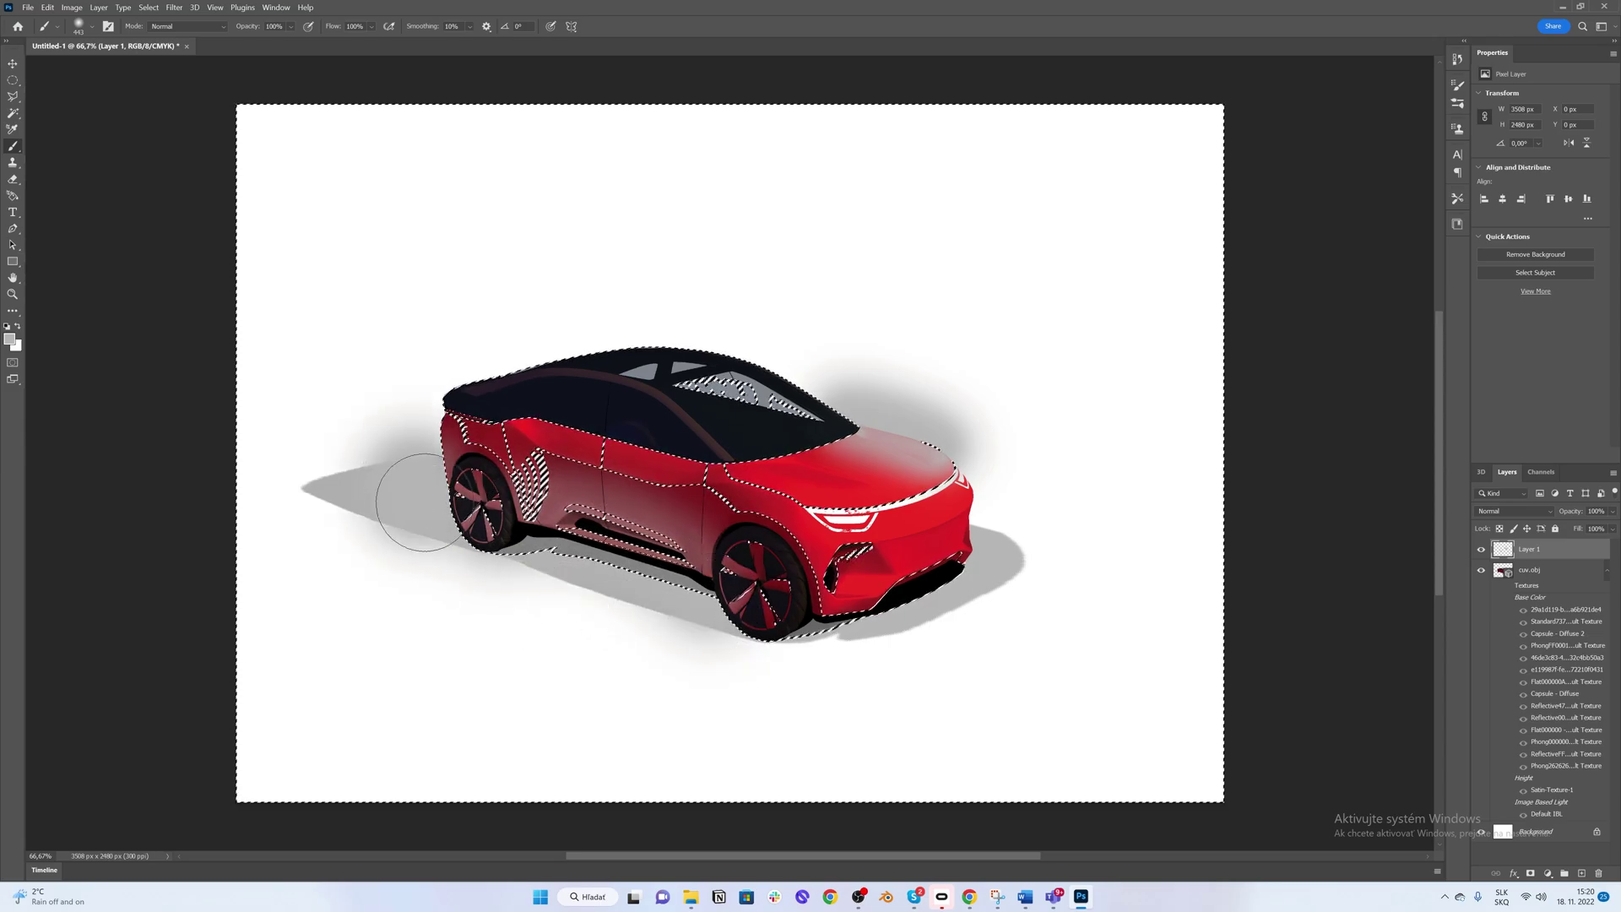
pyautogui.moveTo(937, 582)
pyautogui.mouseDown()
pyautogui.moveTo(1013, 633)
pyautogui.moveTo(977, 579)
pyautogui.moveTo(777, 655)
pyautogui.mouseUp()
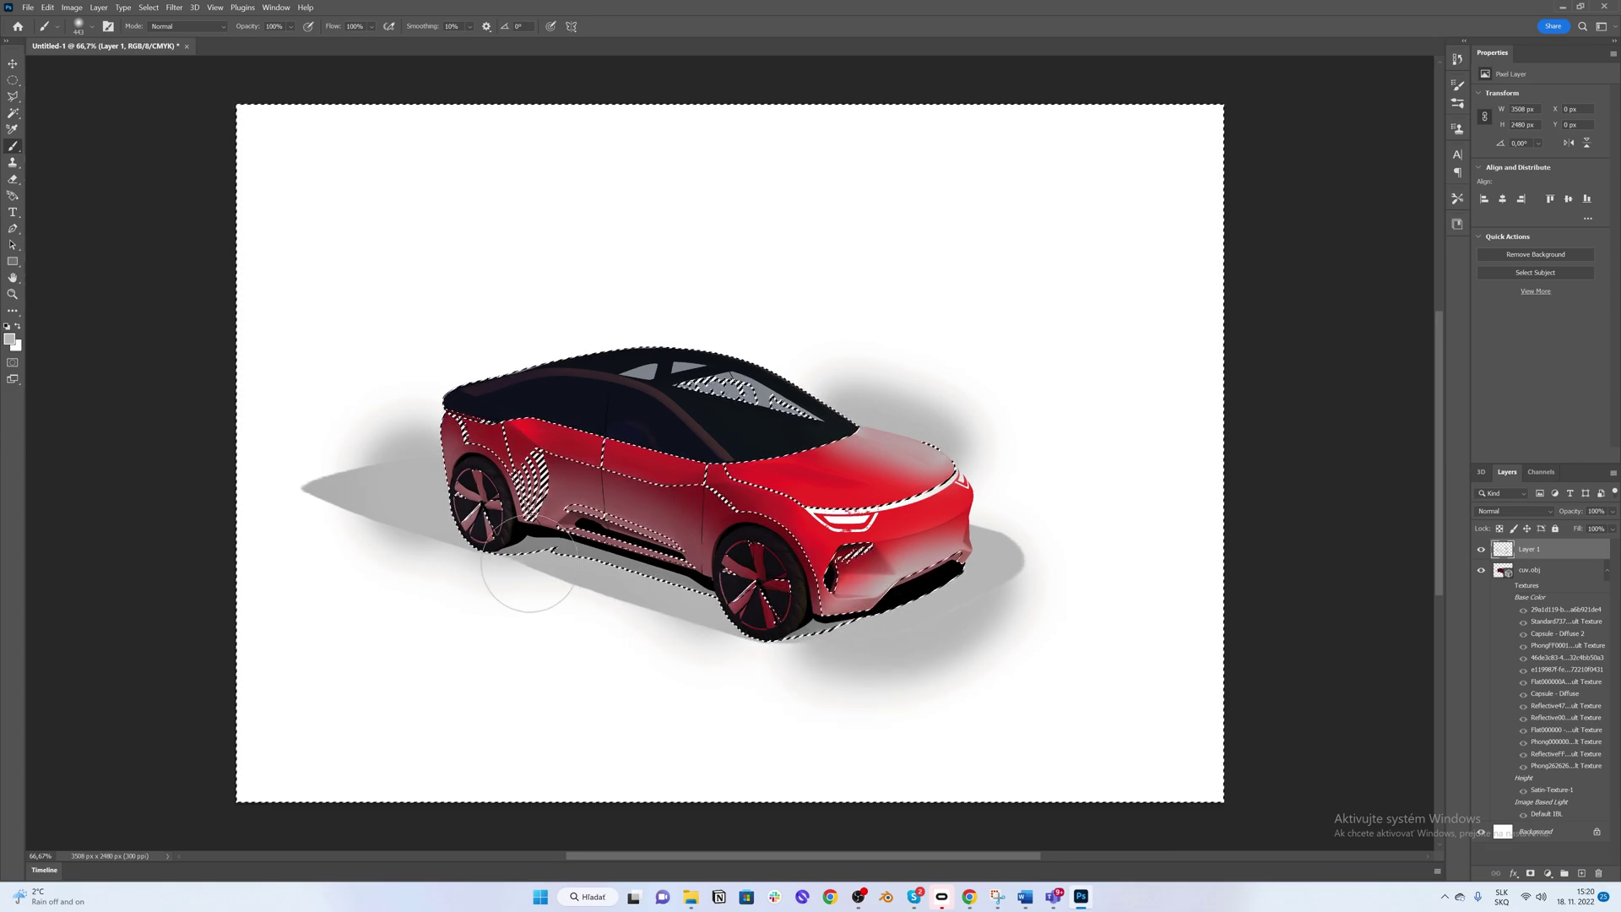
pyautogui.moveTo(528, 564); pyautogui.dragTo(650, 550)
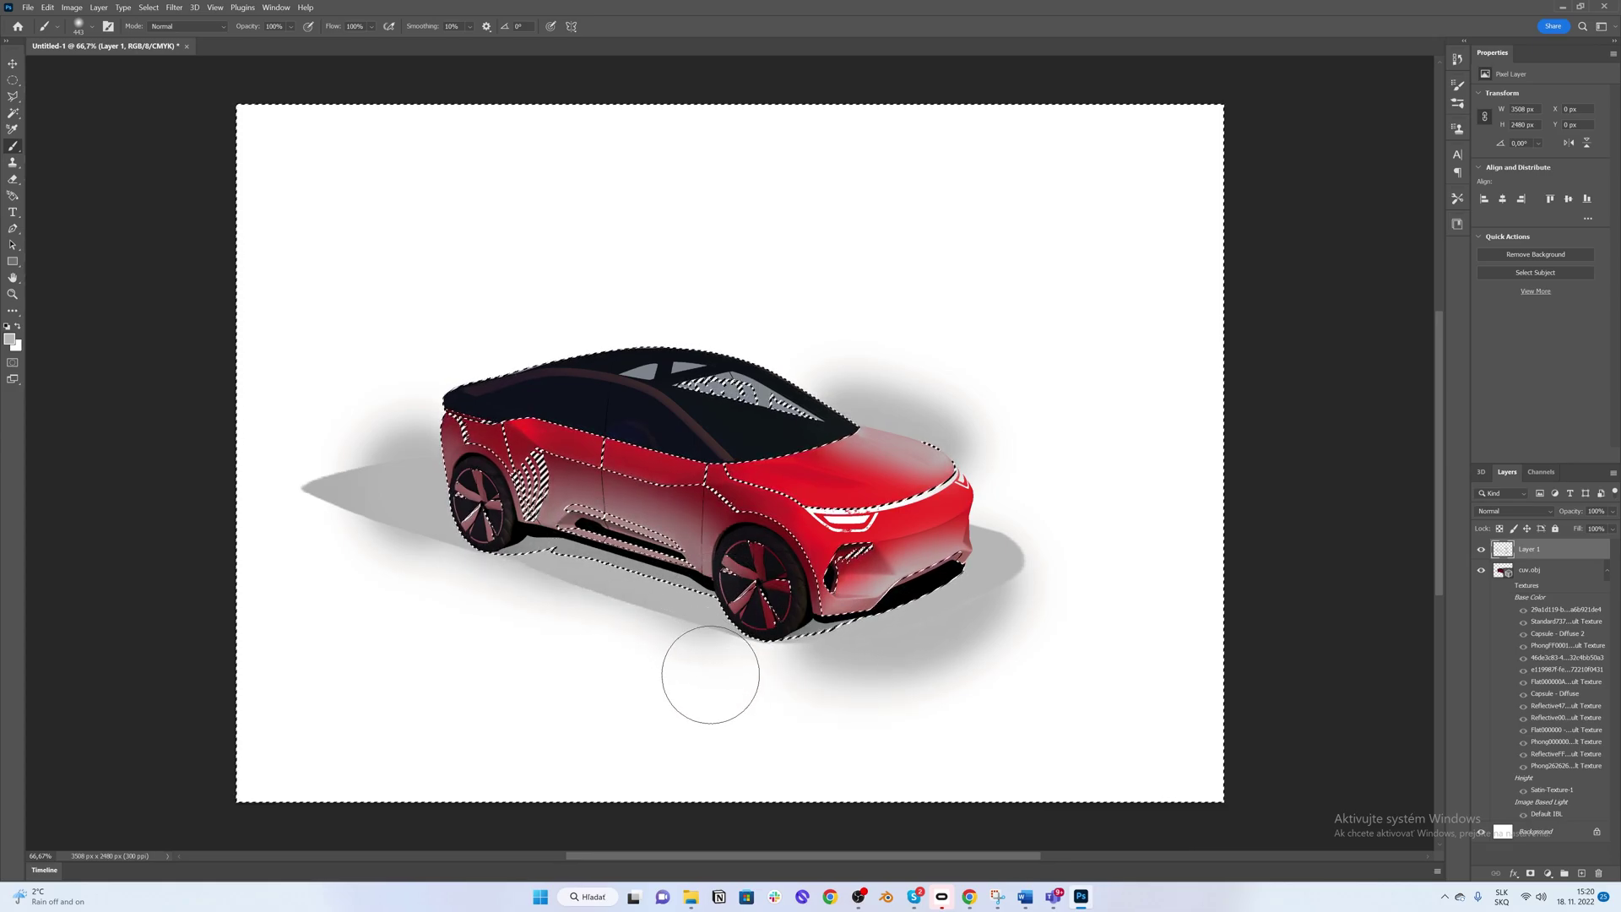
pyautogui.hotkey('ctrl', 'd')
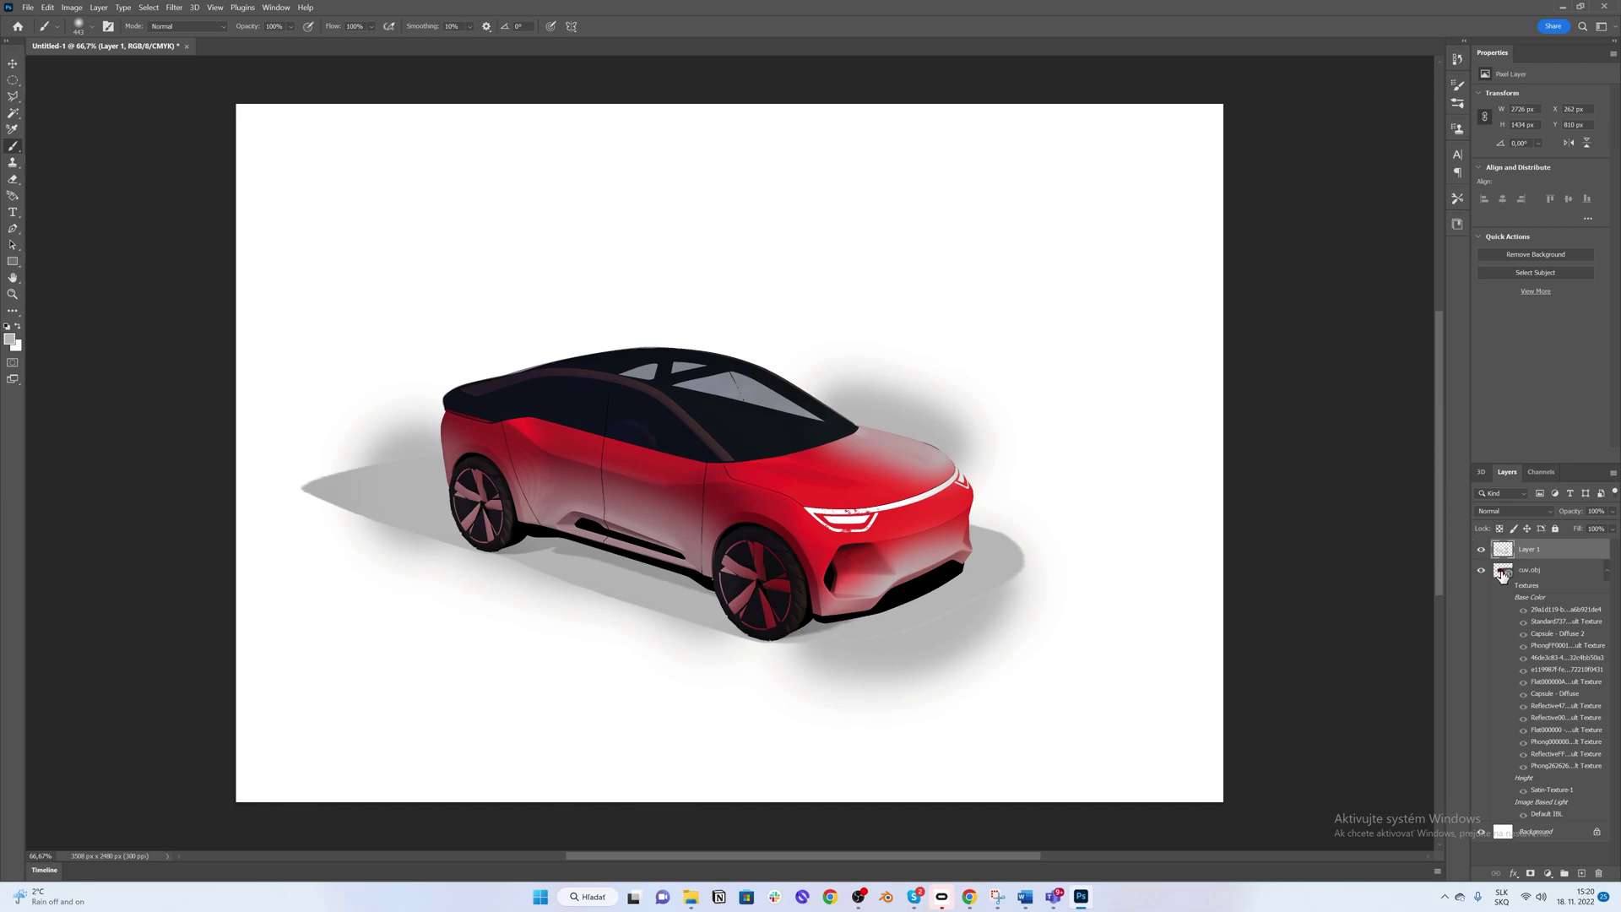
# Step: Select the car from cuv.obj, invert the selection, and delete the grey haze outside the car on Layer 1
pyautogui.keyDown('ctrl'); pyautogui.click(1503, 572); pyautogui.keyUp('ctrl')
pyautogui.press('e')
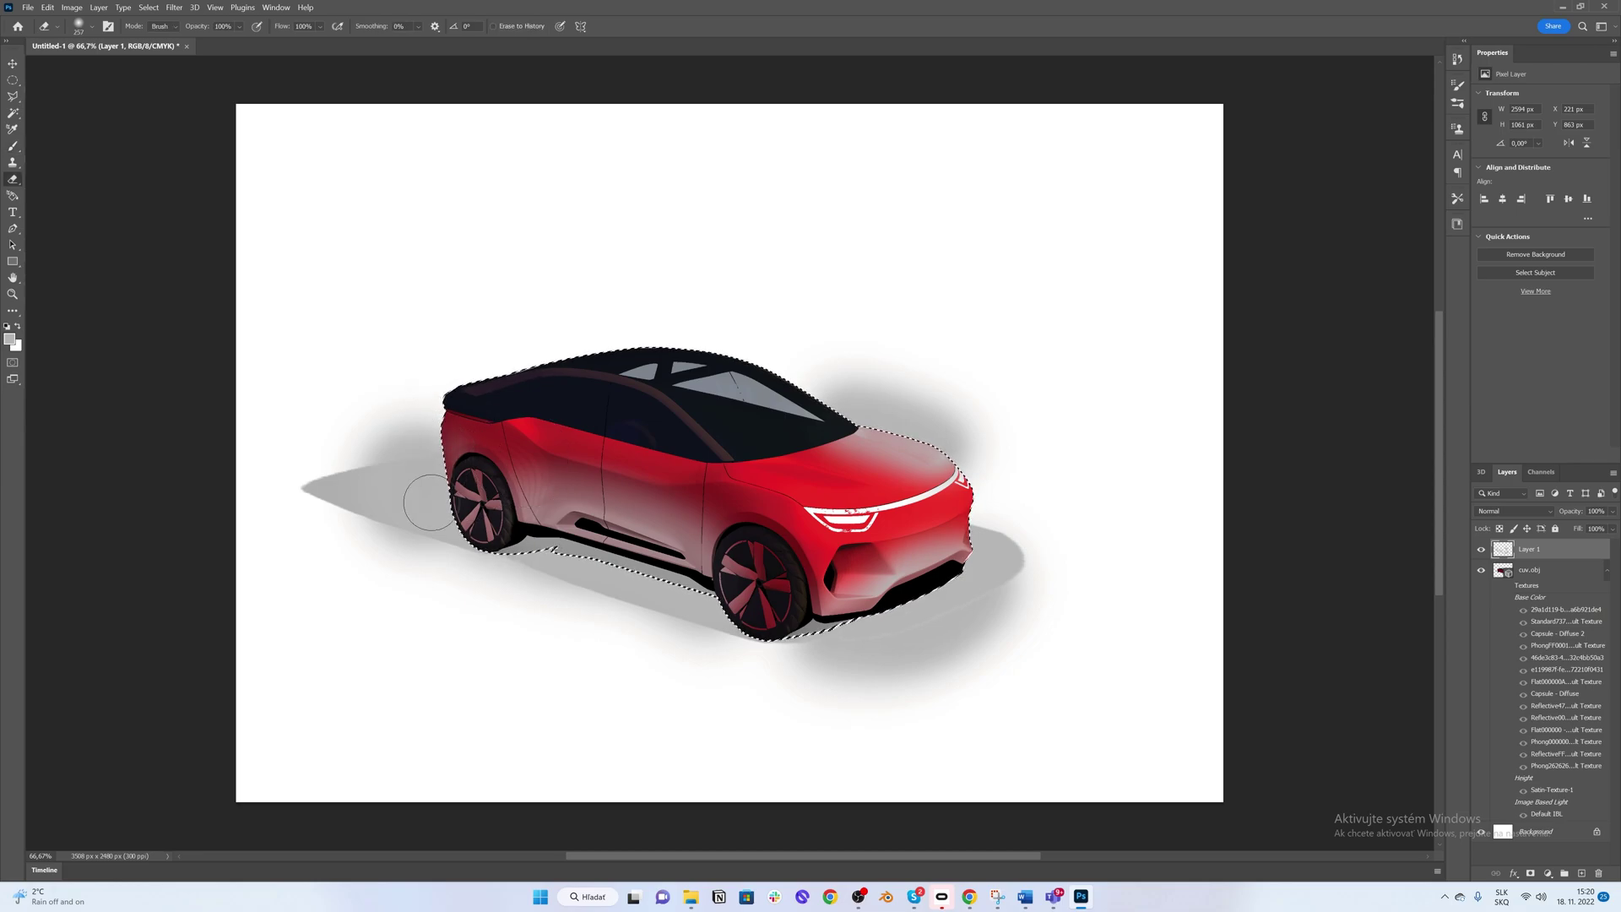
pyautogui.hotkey('ctrl', 'shift', 'i')
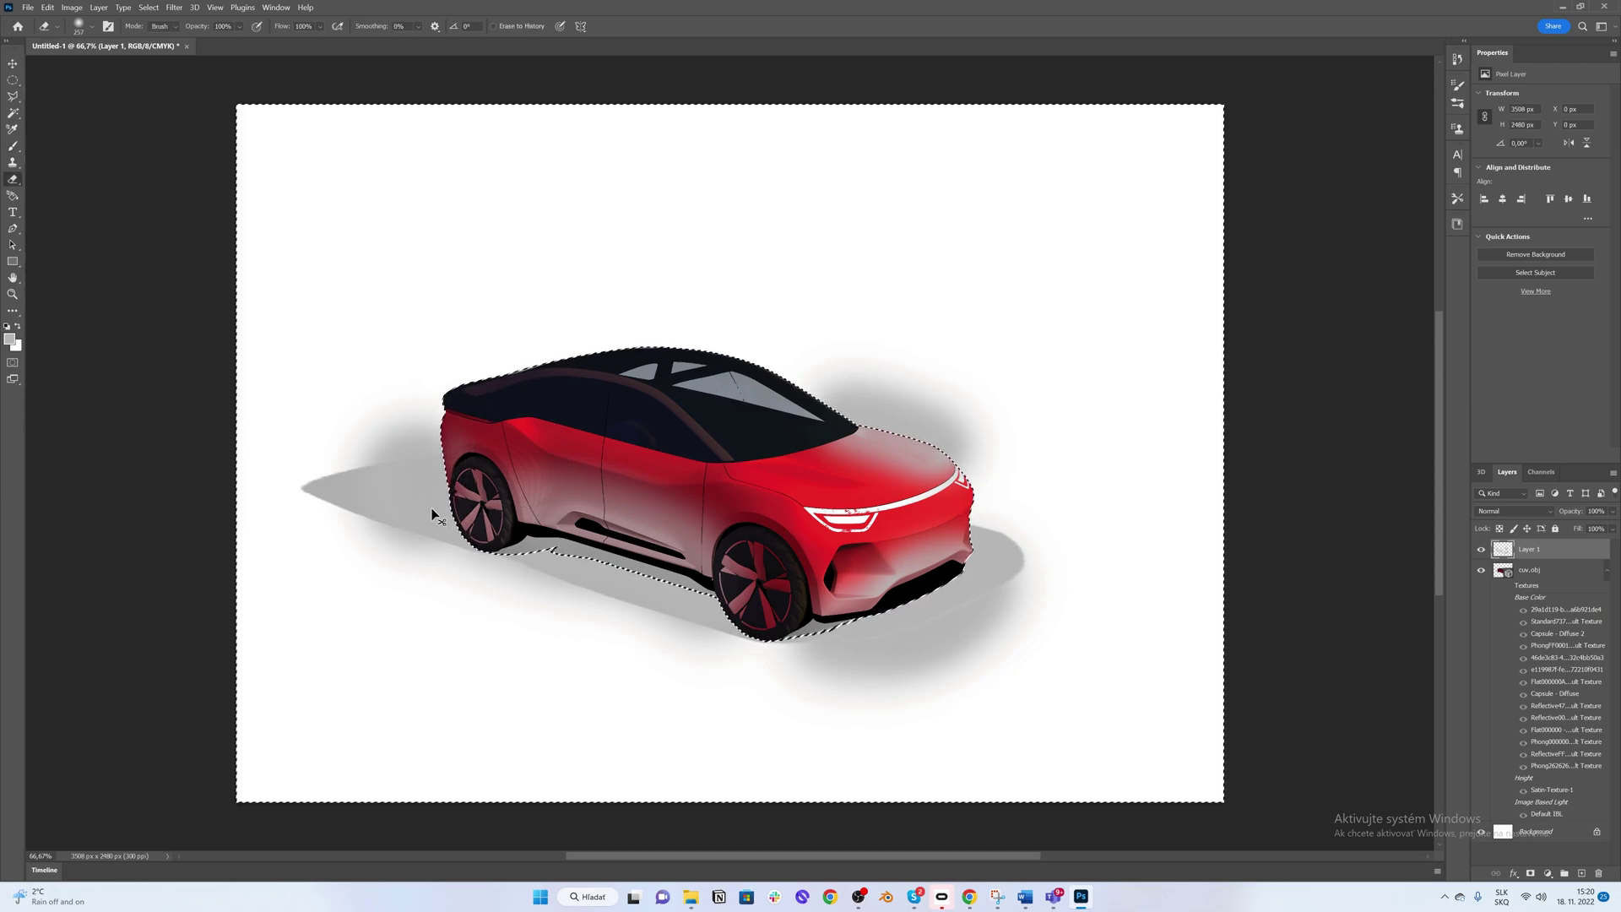
pyautogui.press('Delete')
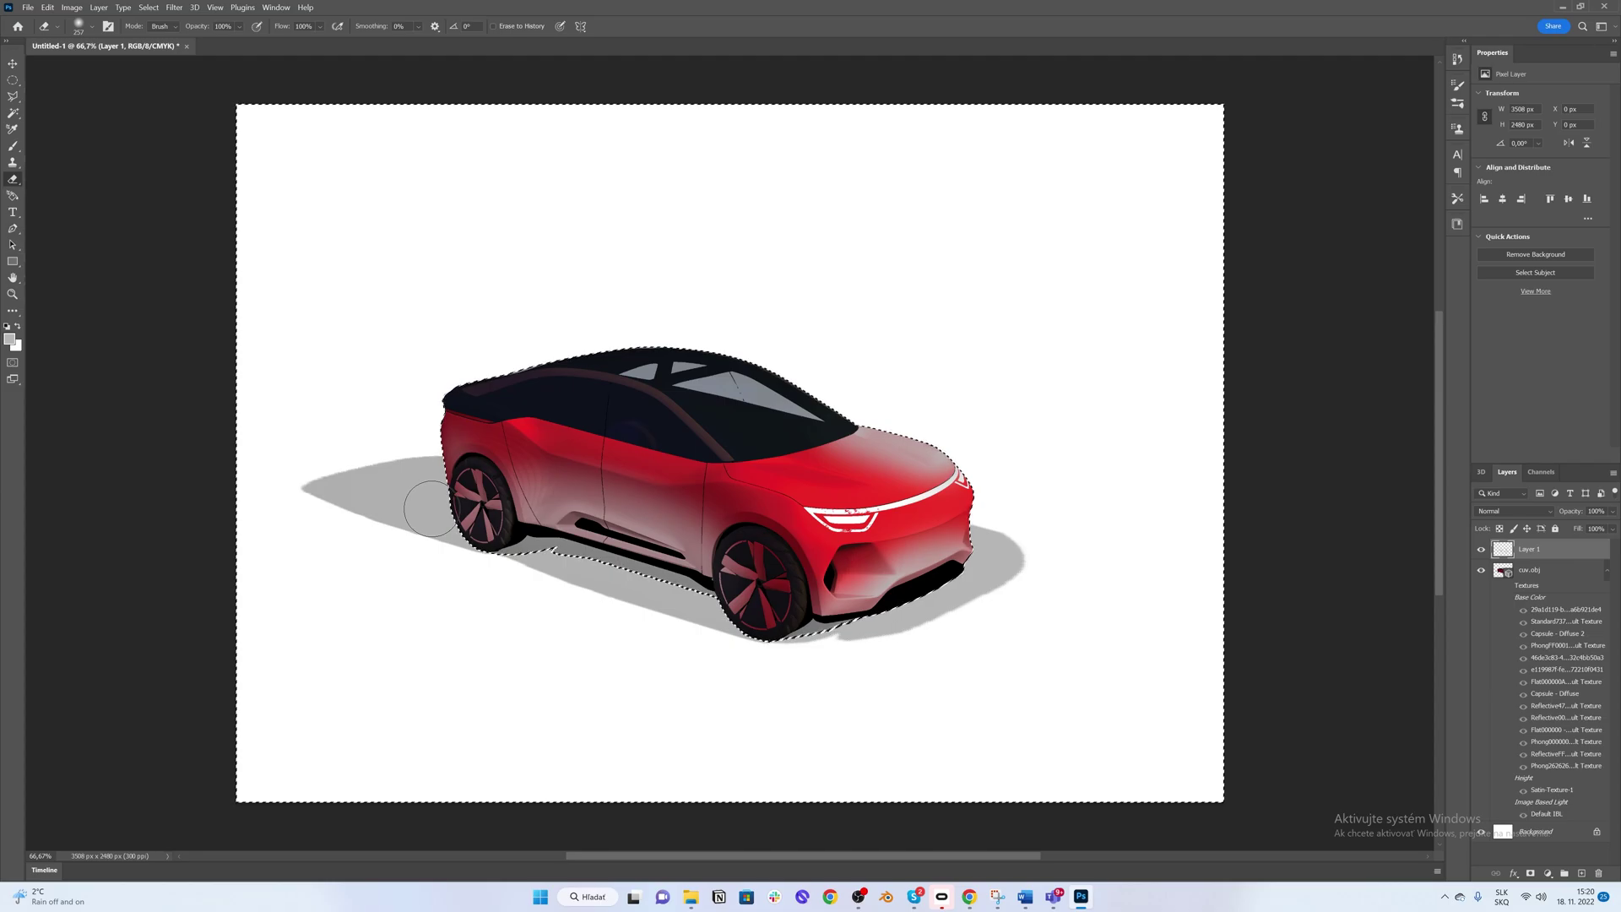
pyautogui.hotkey('ctrl', 'd')
pyautogui.scroll(-2, 633, 633)
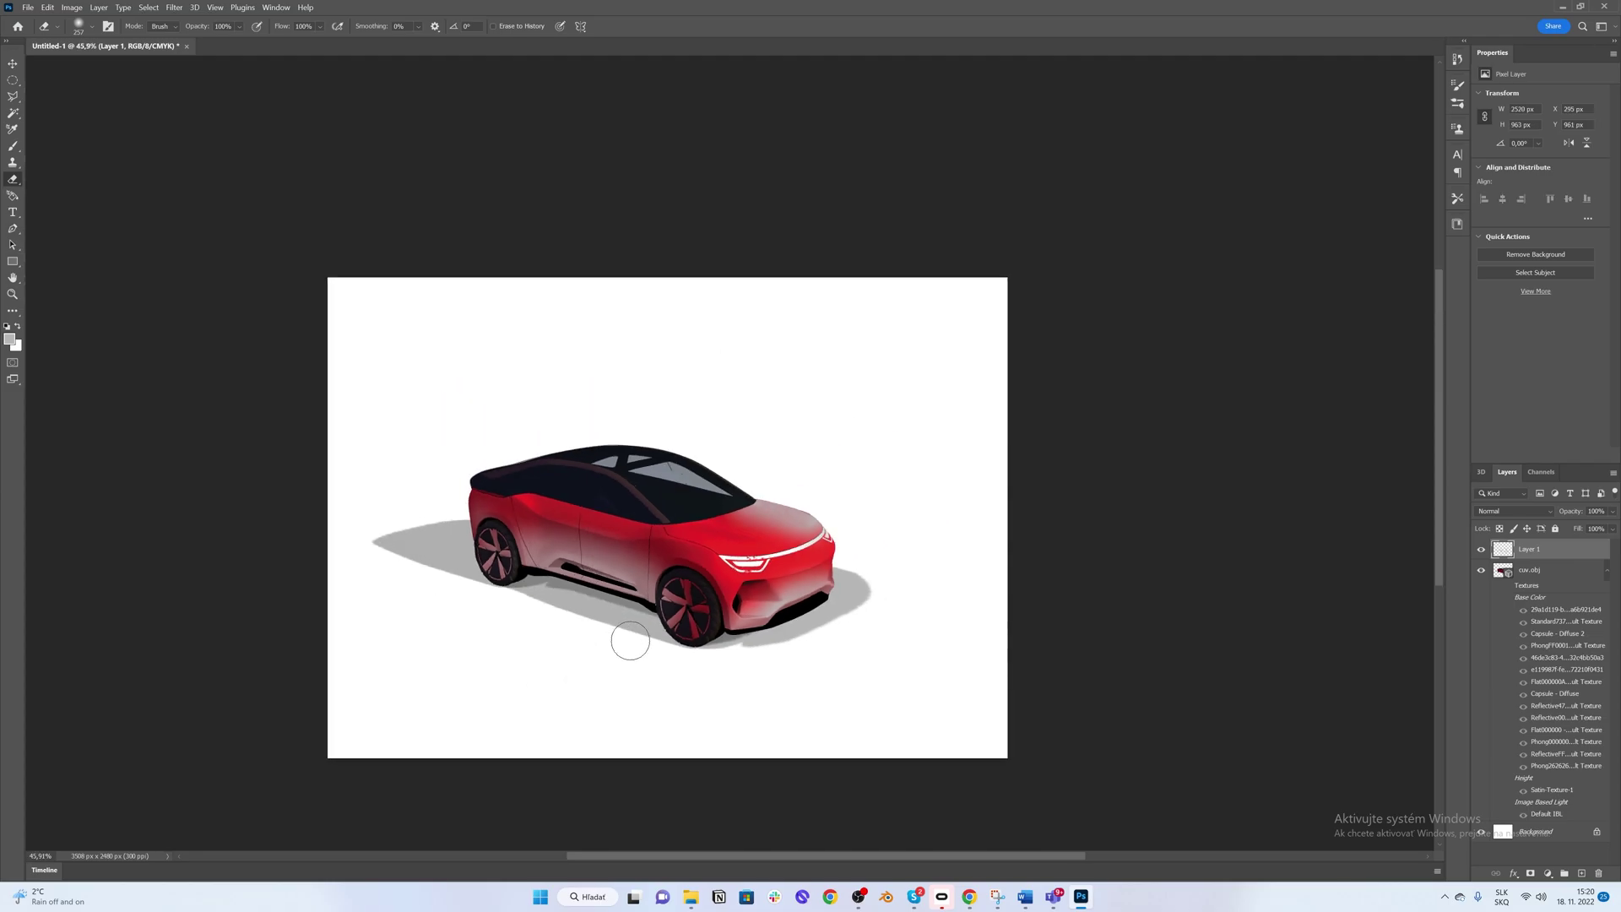
pyautogui.scroll(3, 633, 622)
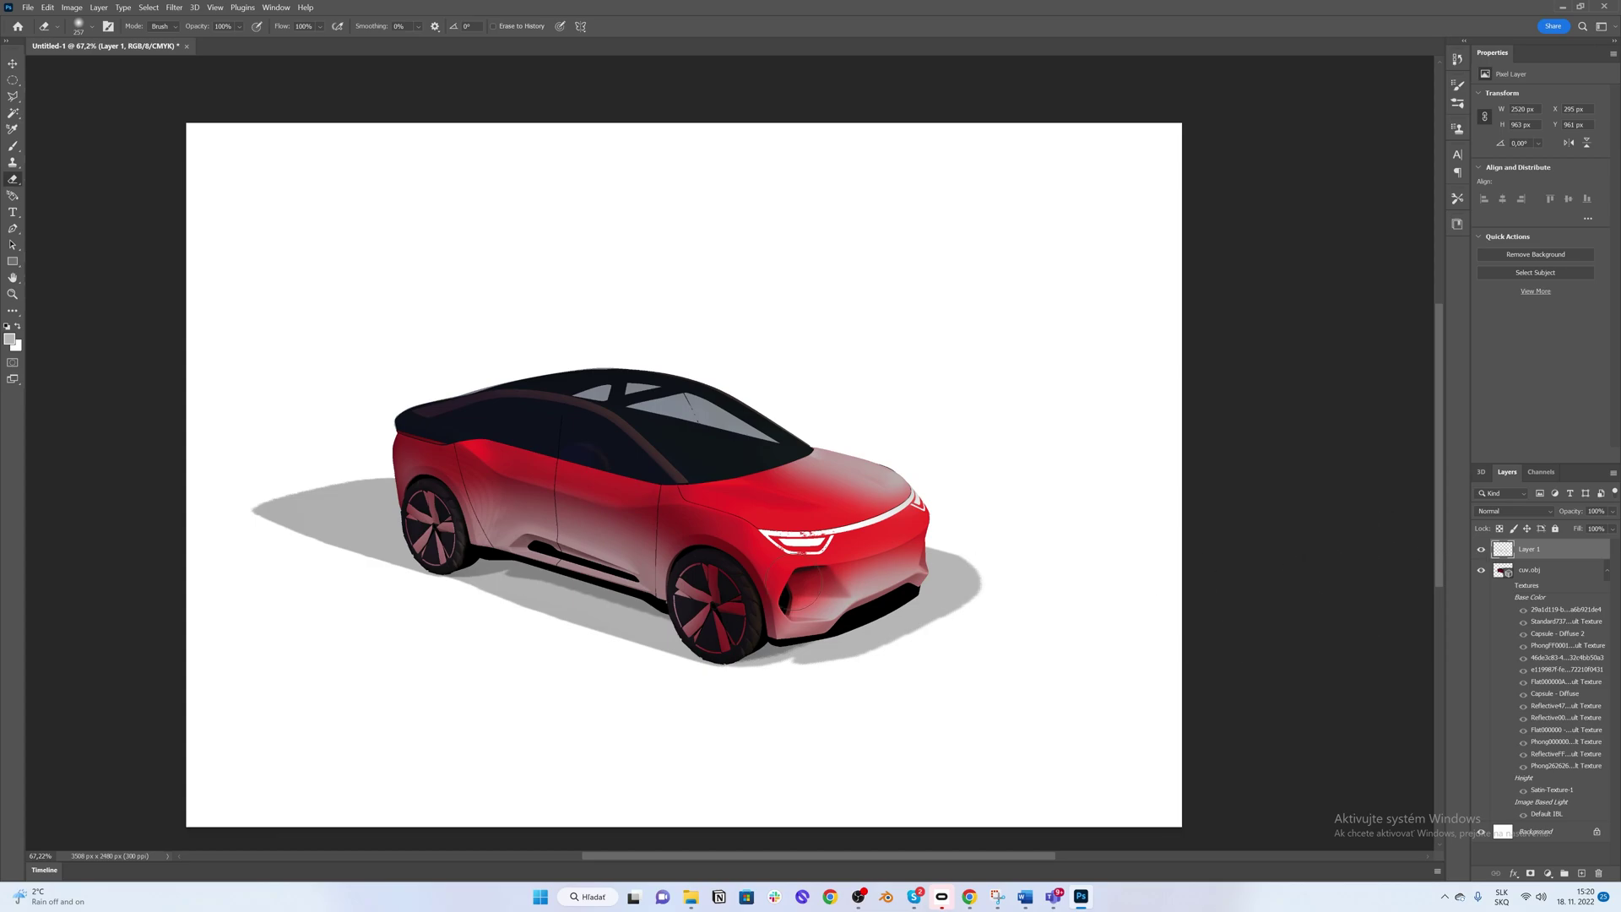
# Step: Check the 3D scene settings, then return to the Layers panel and select Layer 1
pyautogui.click(1481, 472)
pyautogui.press('v')
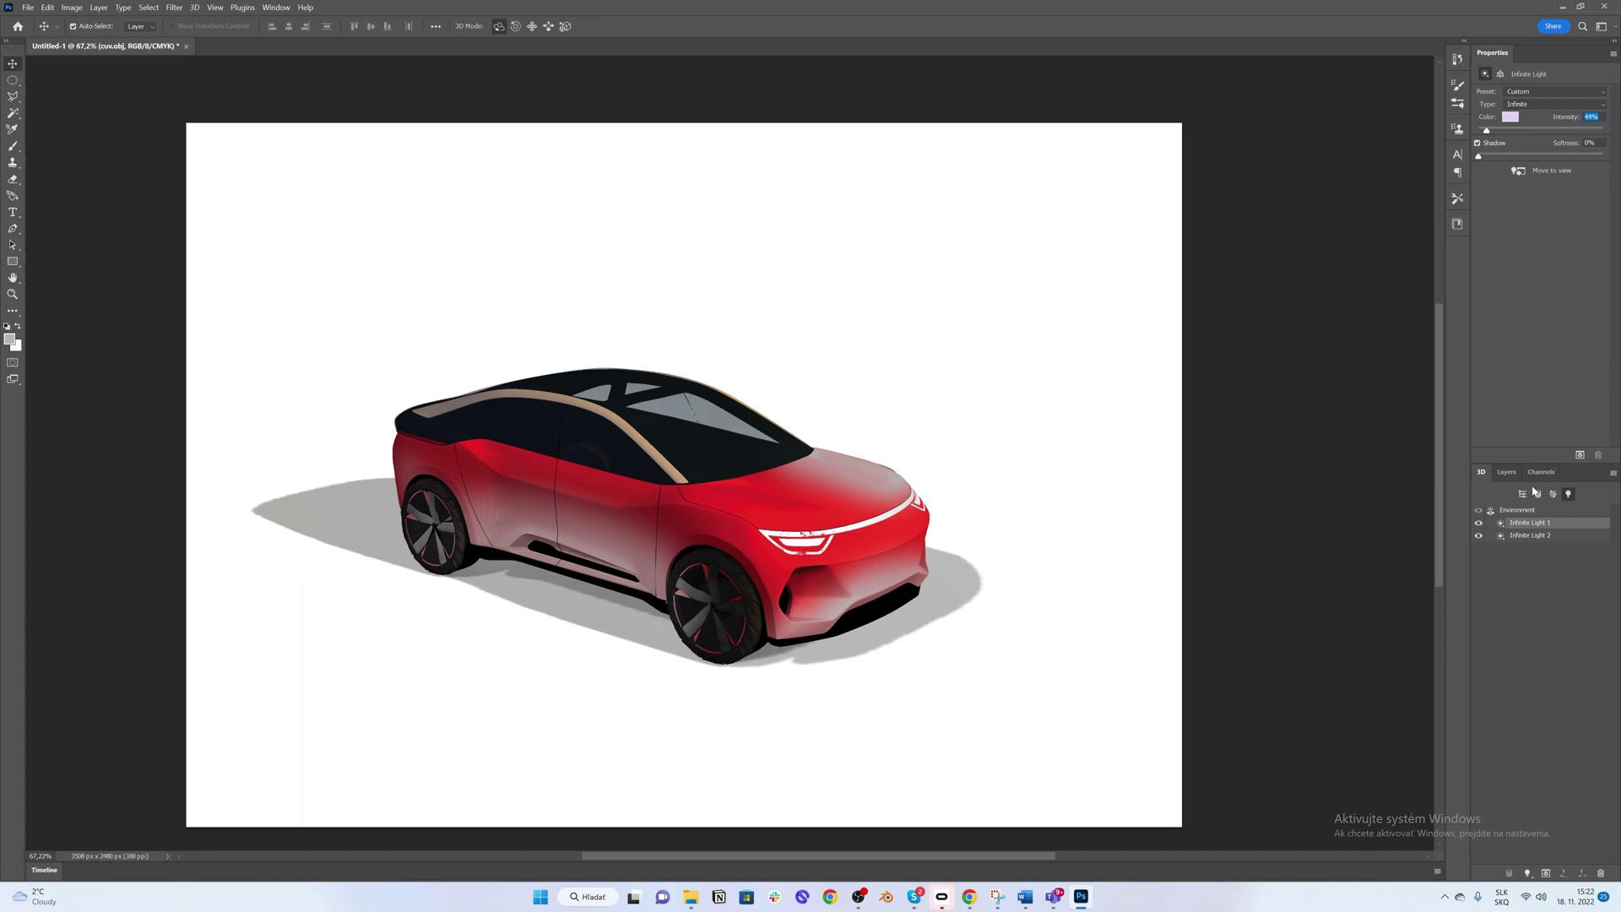
pyautogui.click(1506, 472)
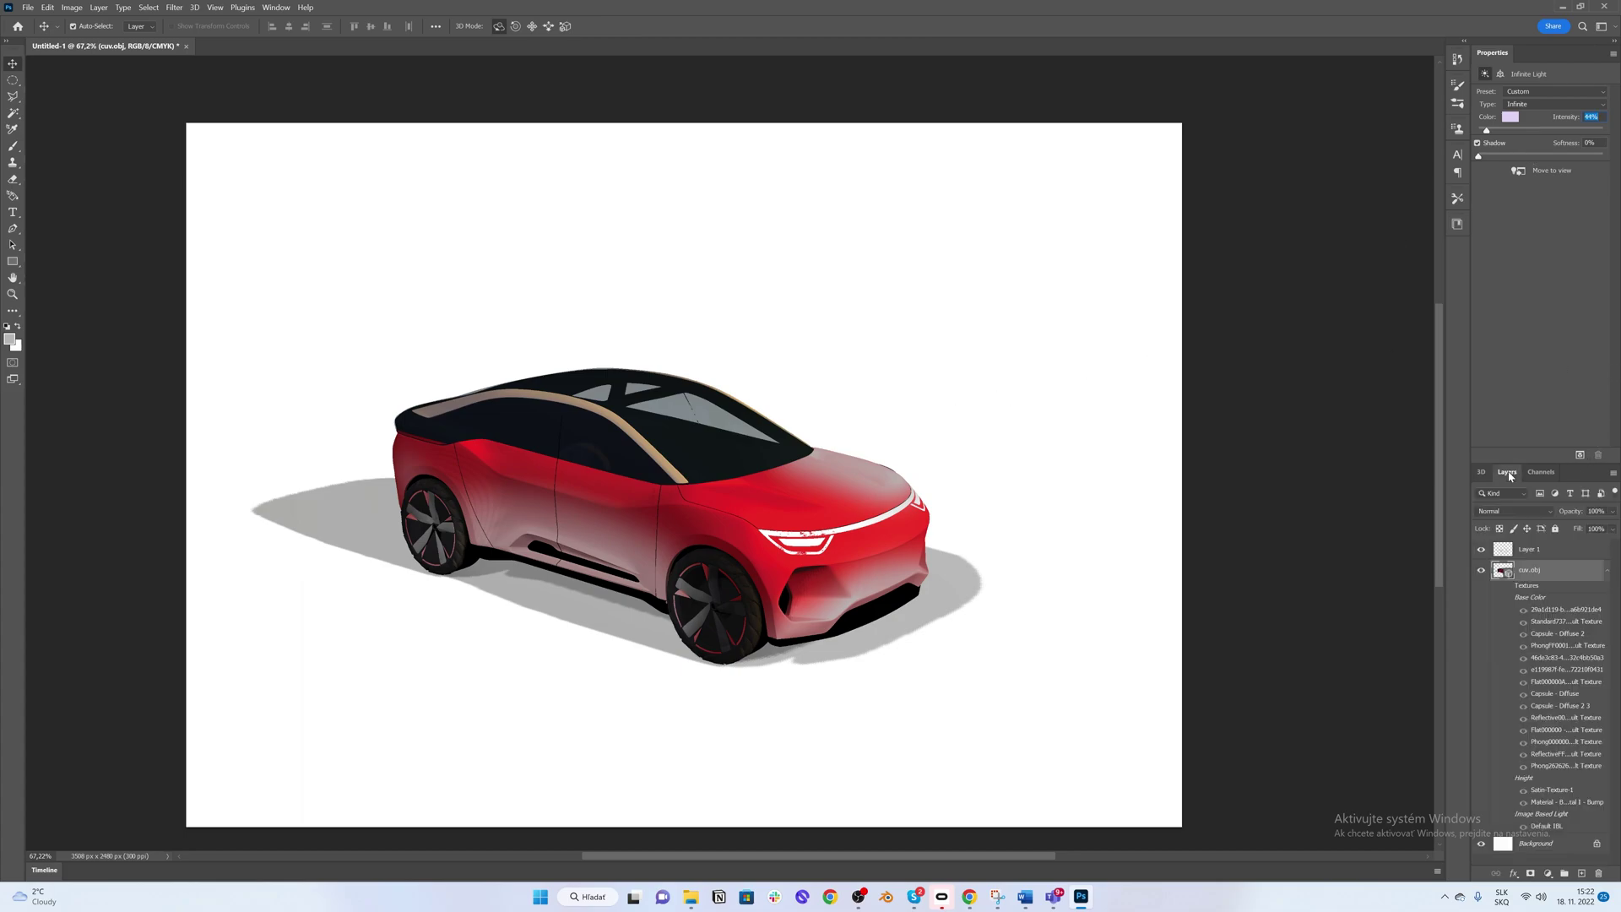
pyautogui.click(1533, 551)
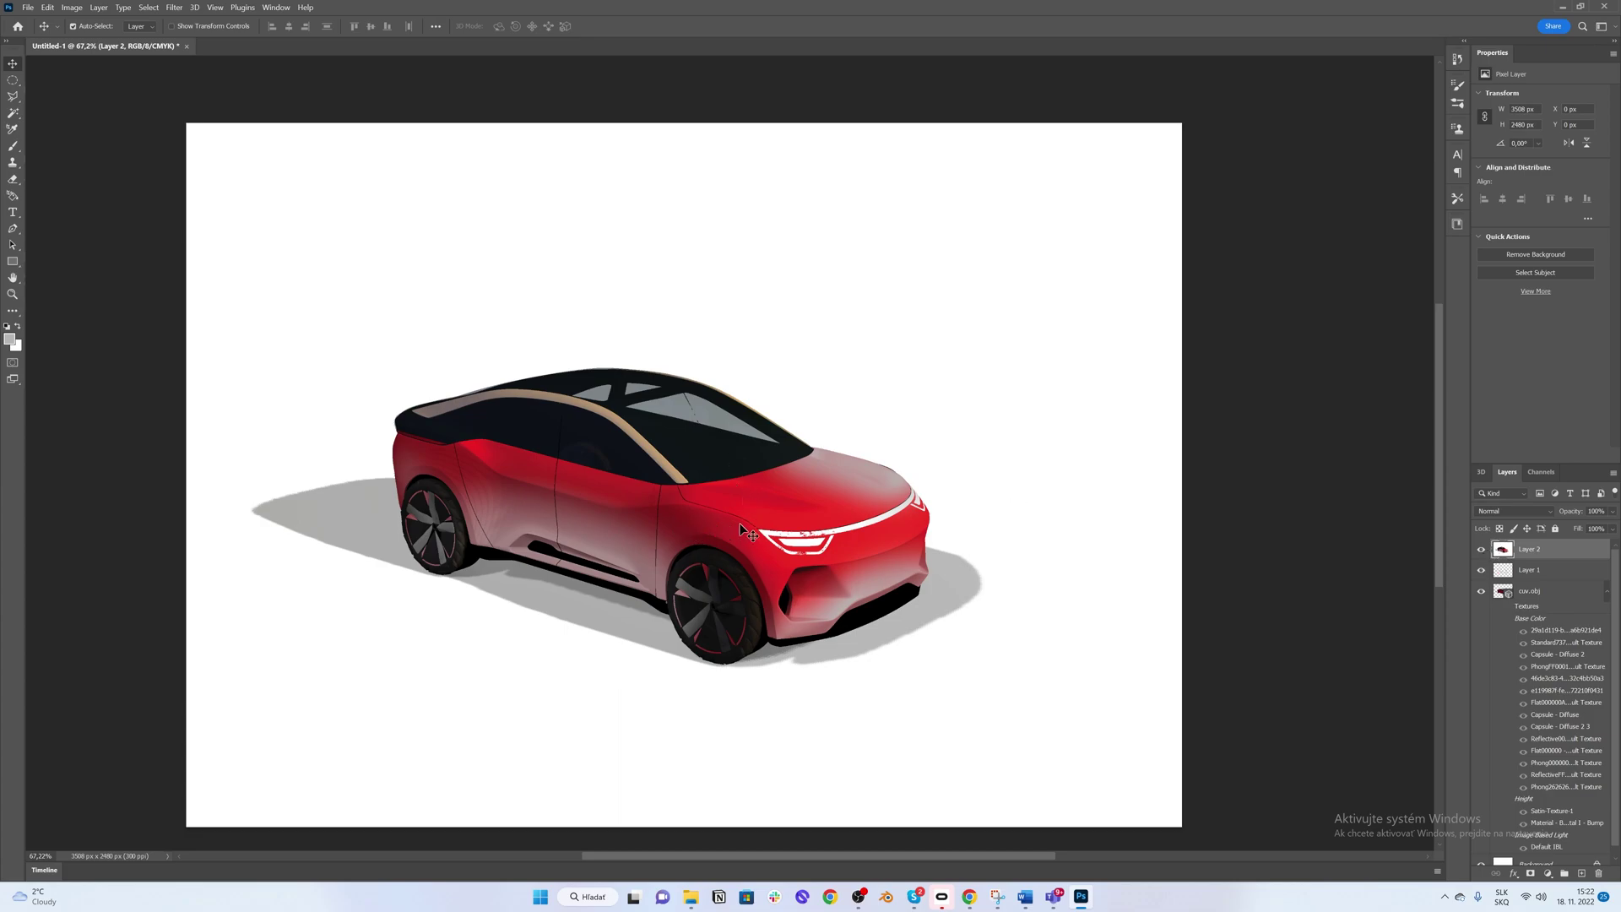
# Step: Slightly widen the merged car on Layer 2 with a perspective transform
pyautogui.hotkey('ctrl', 't')
pyautogui.scroll(-2, 697, 515)
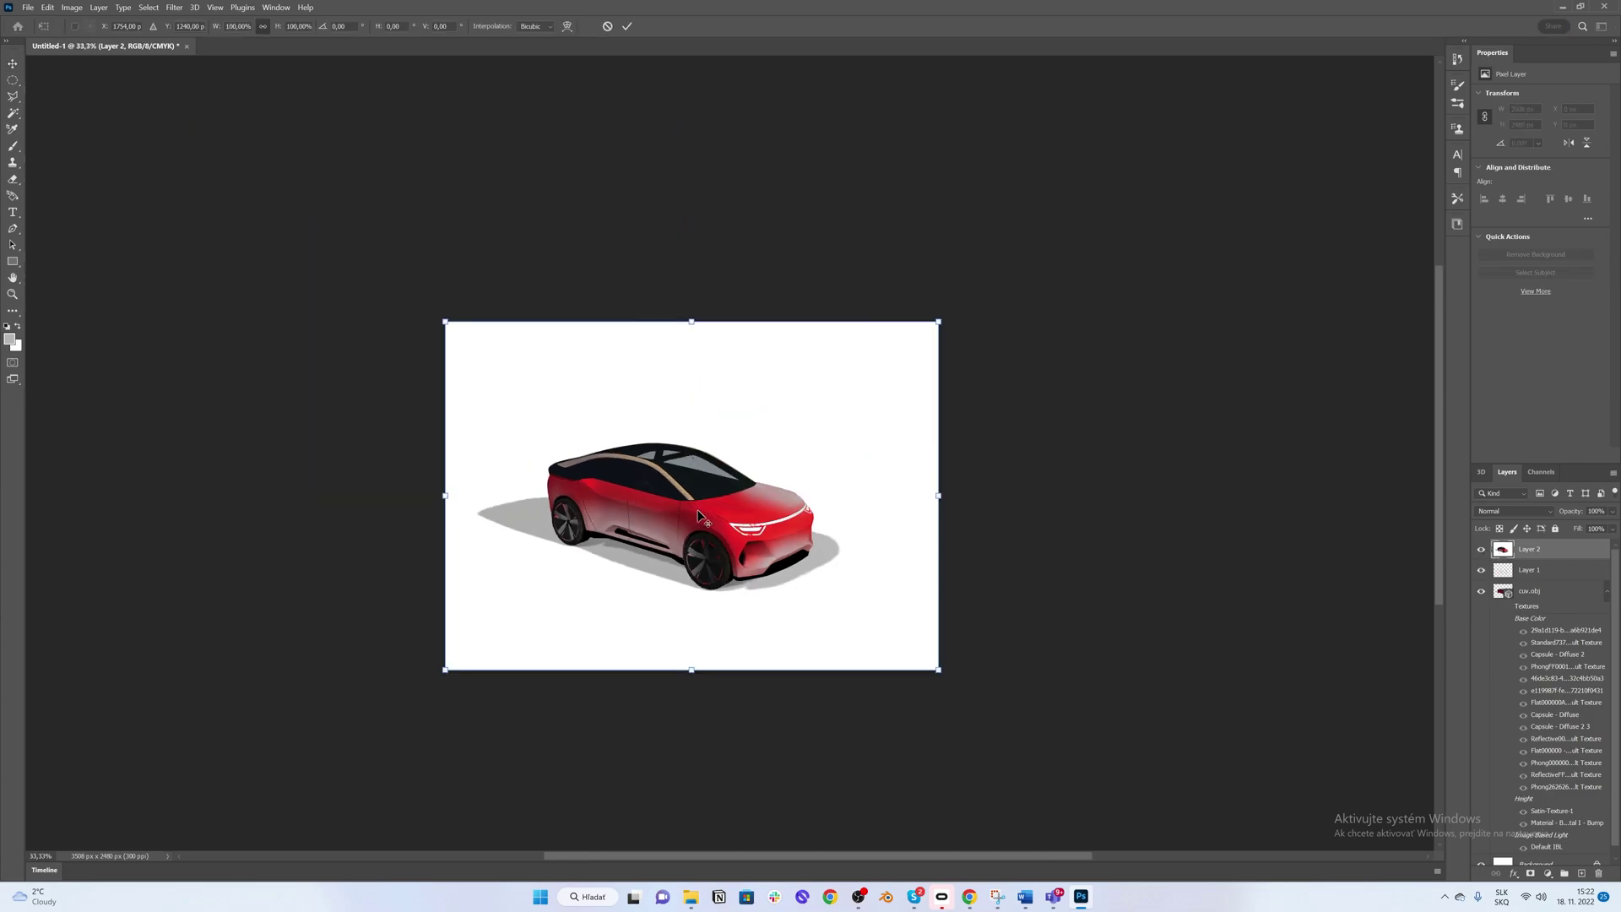
pyautogui.rightClick(706, 497)
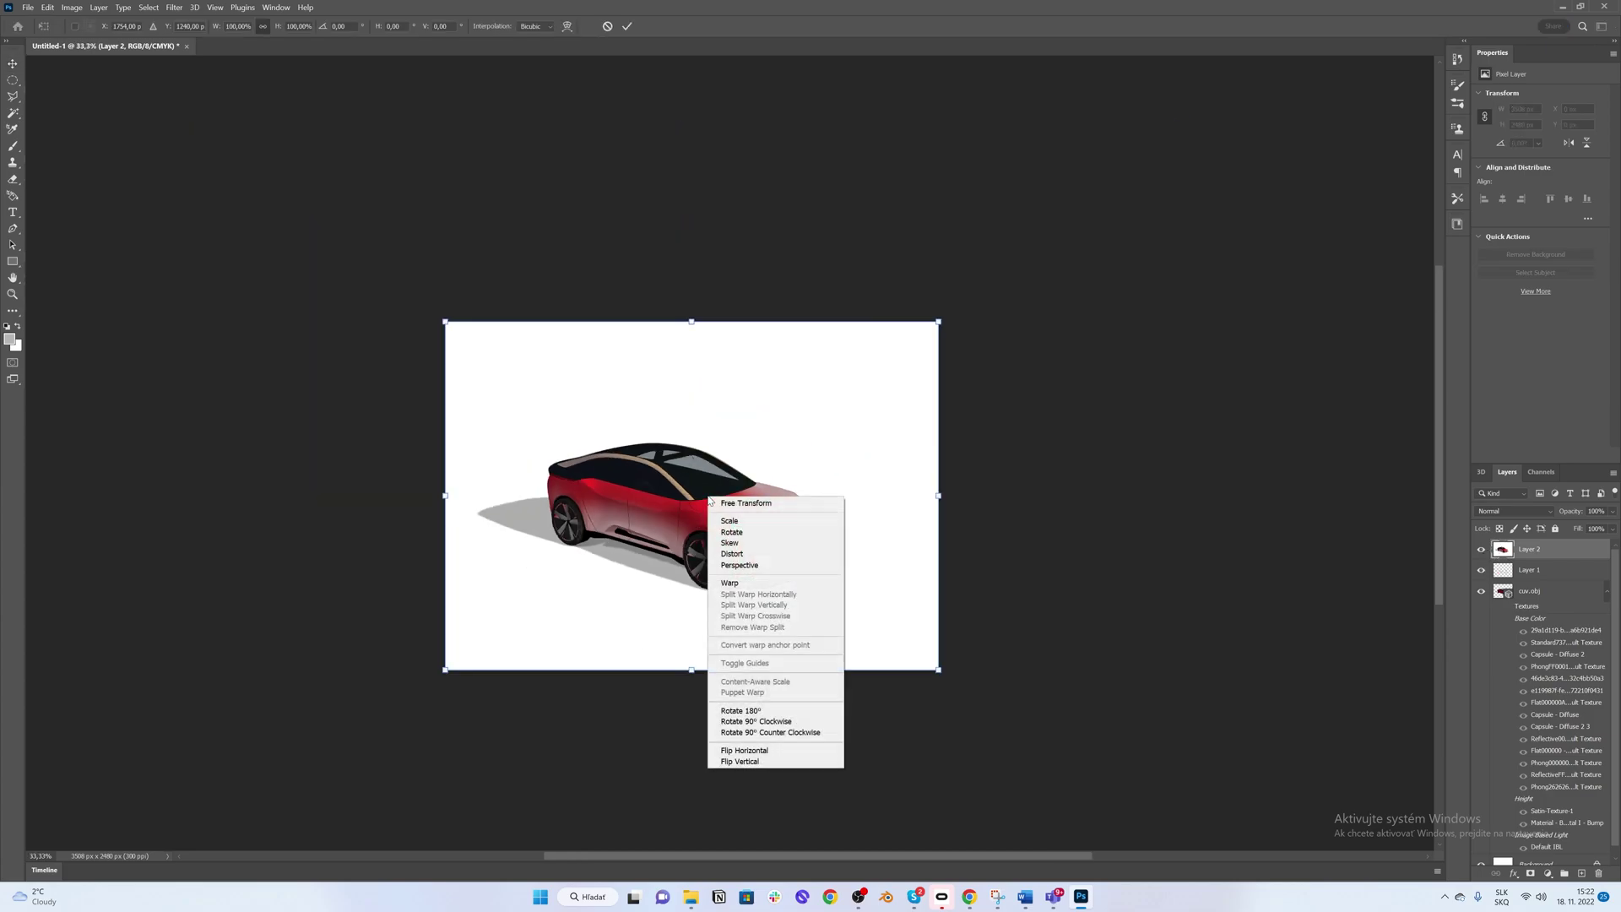
pyautogui.click(748, 565)
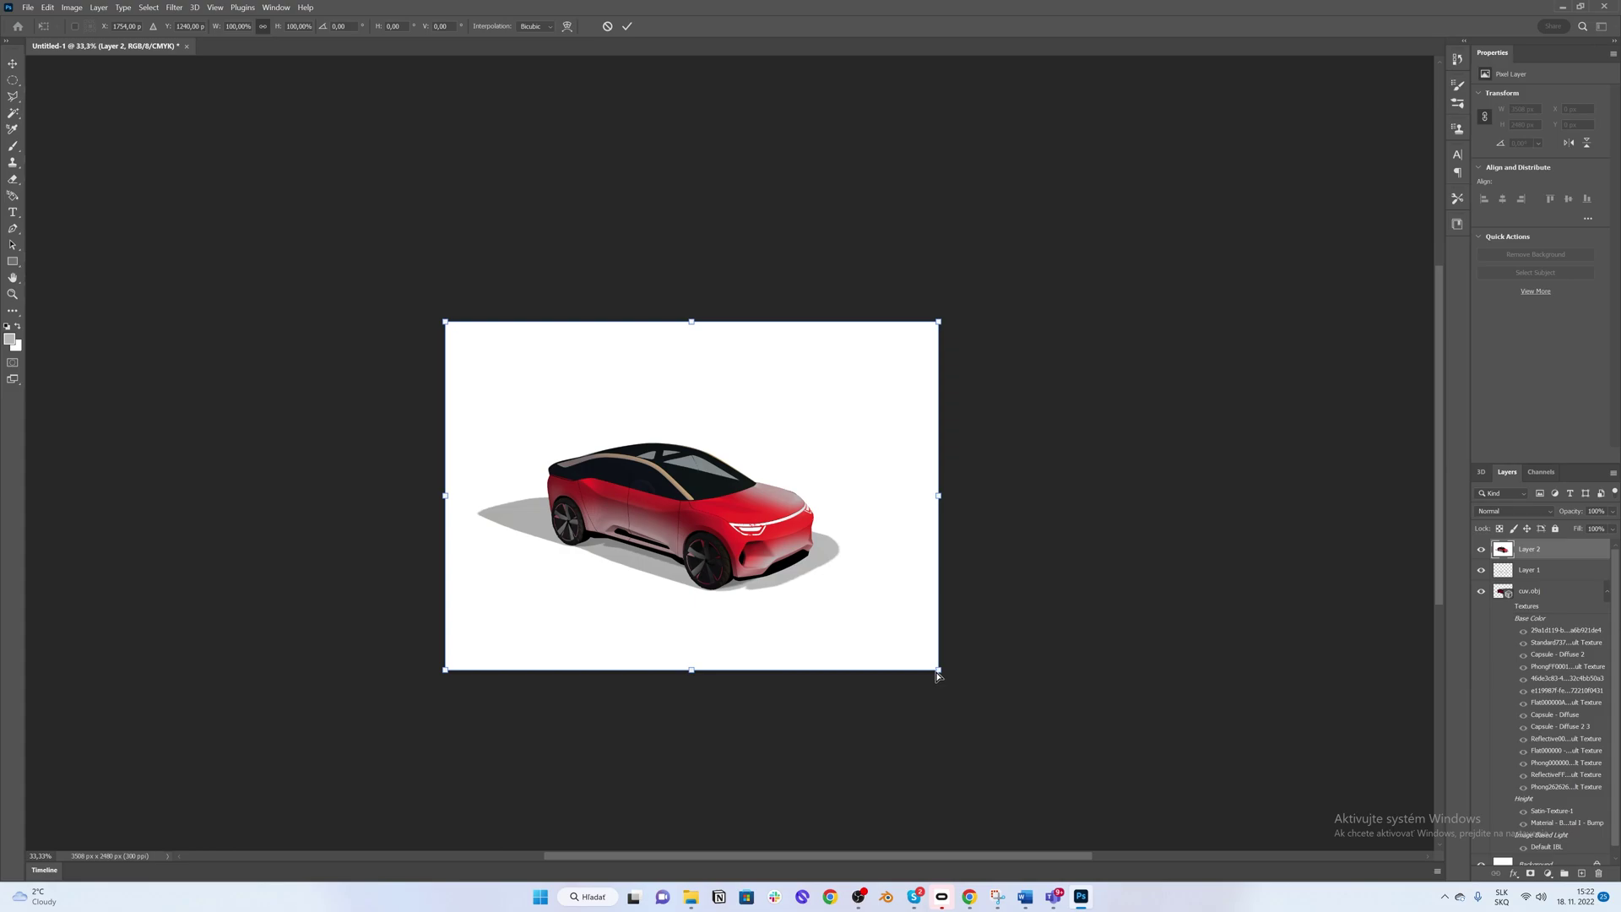
pyautogui.moveTo(940, 673); pyautogui.dragTo(944, 671)
pyautogui.press('Return')
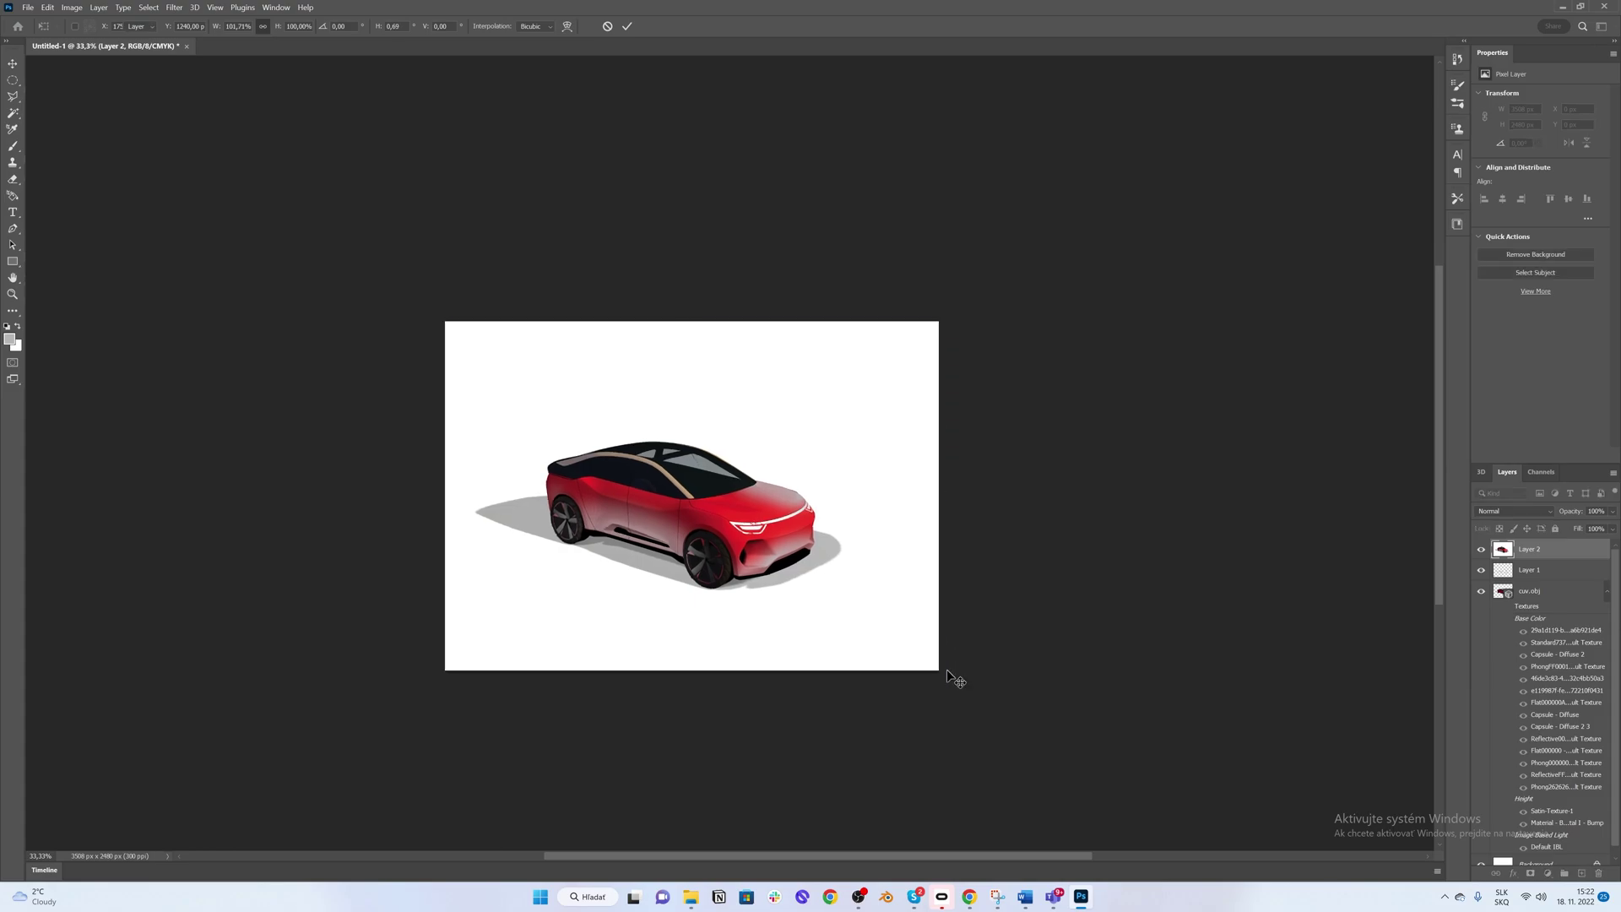
# Step: Scale the car image up to about 133% so it fills most of the canvas
pyautogui.hotkey('ctrl', 't')
pyautogui.moveTo(939, 671); pyautogui.dragTo(1045, 714)
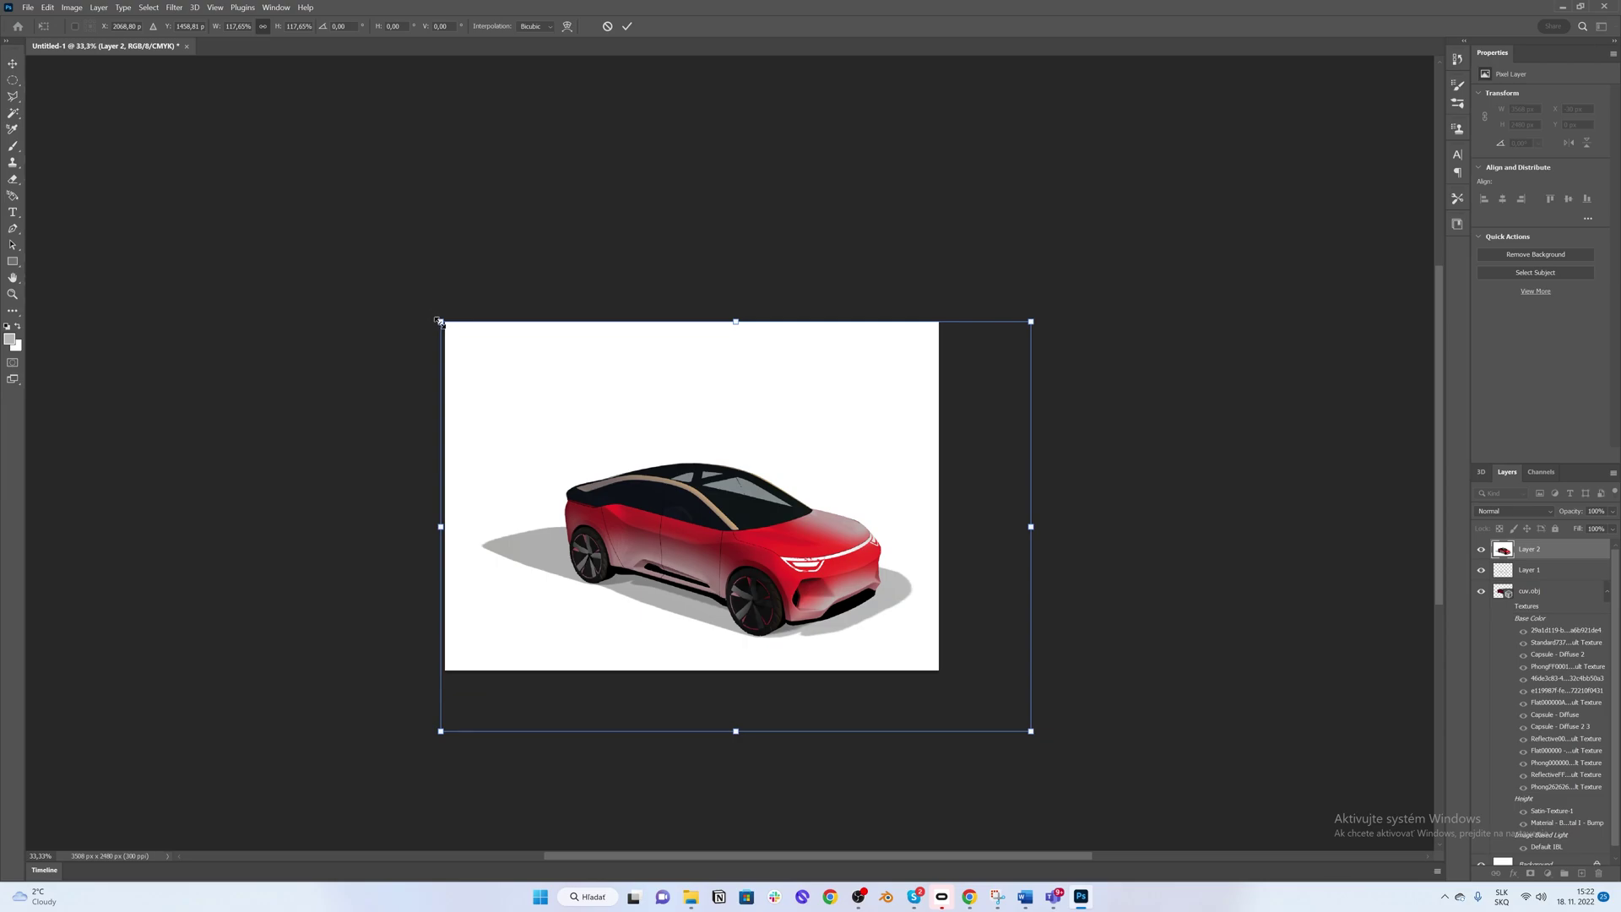
pyautogui.moveTo(441, 320); pyautogui.dragTo(363, 268)
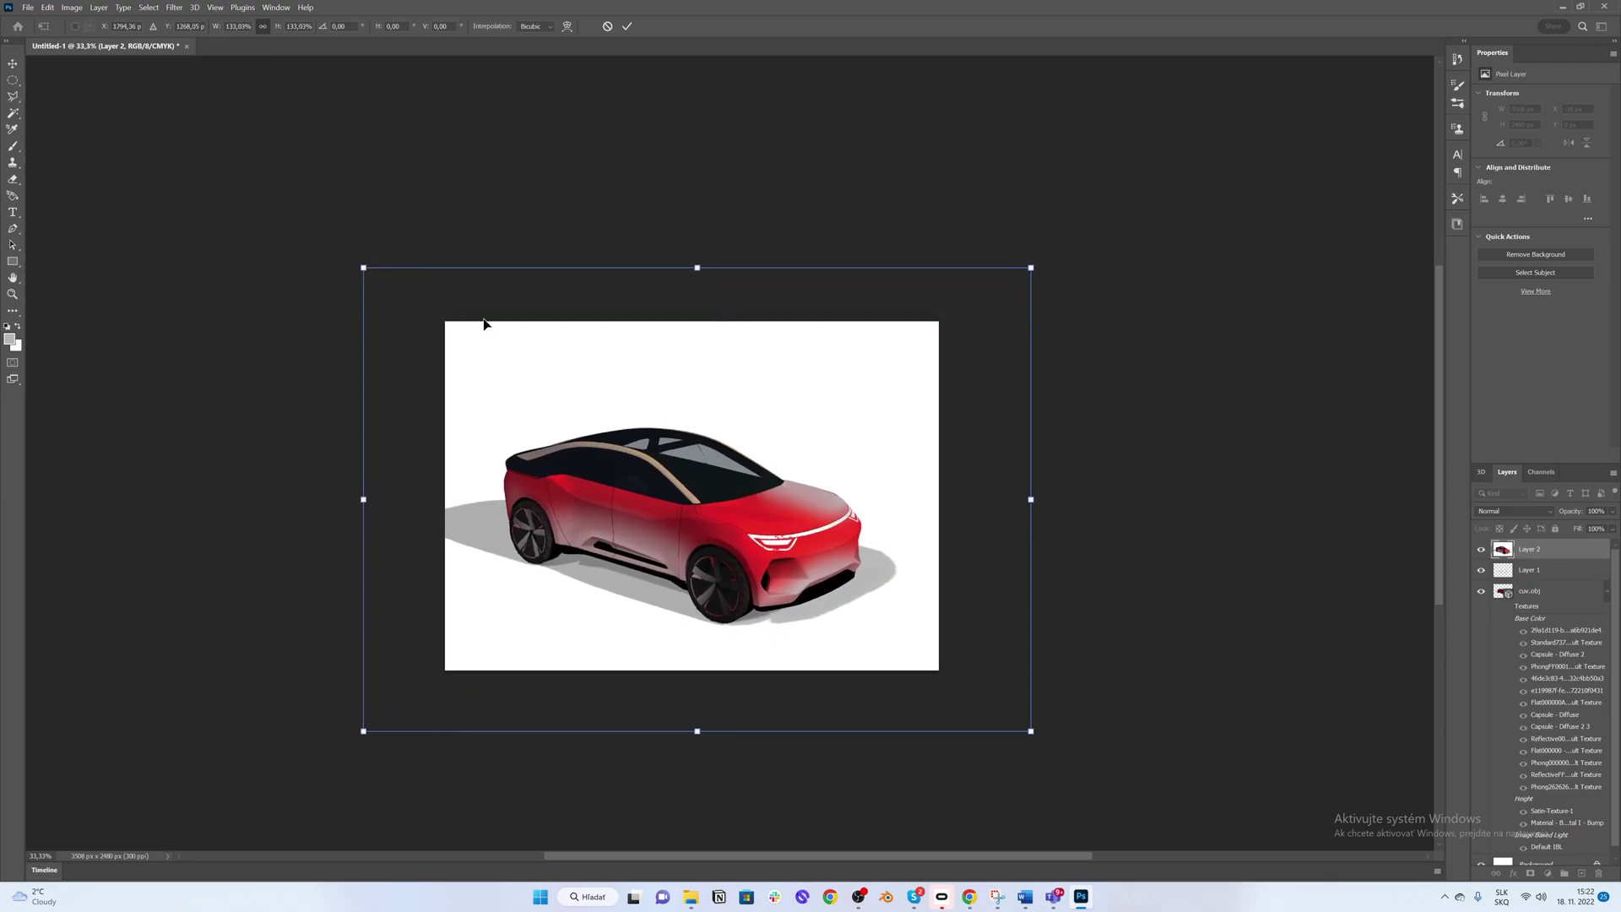
pyautogui.press('Return')
pyautogui.scroll(3, 672, 568)
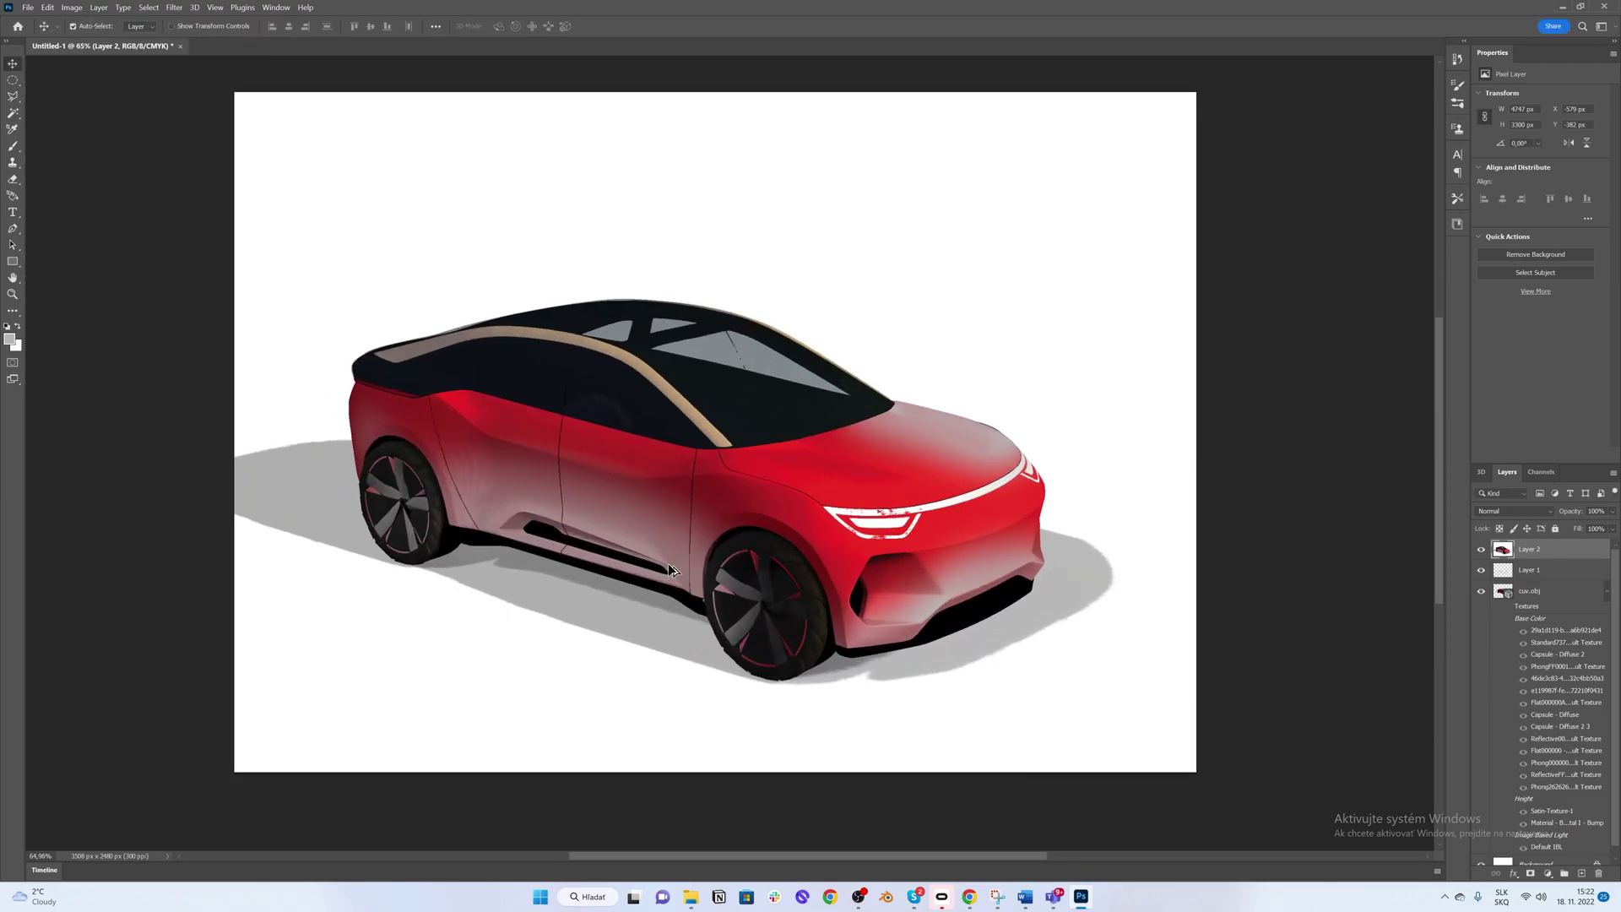